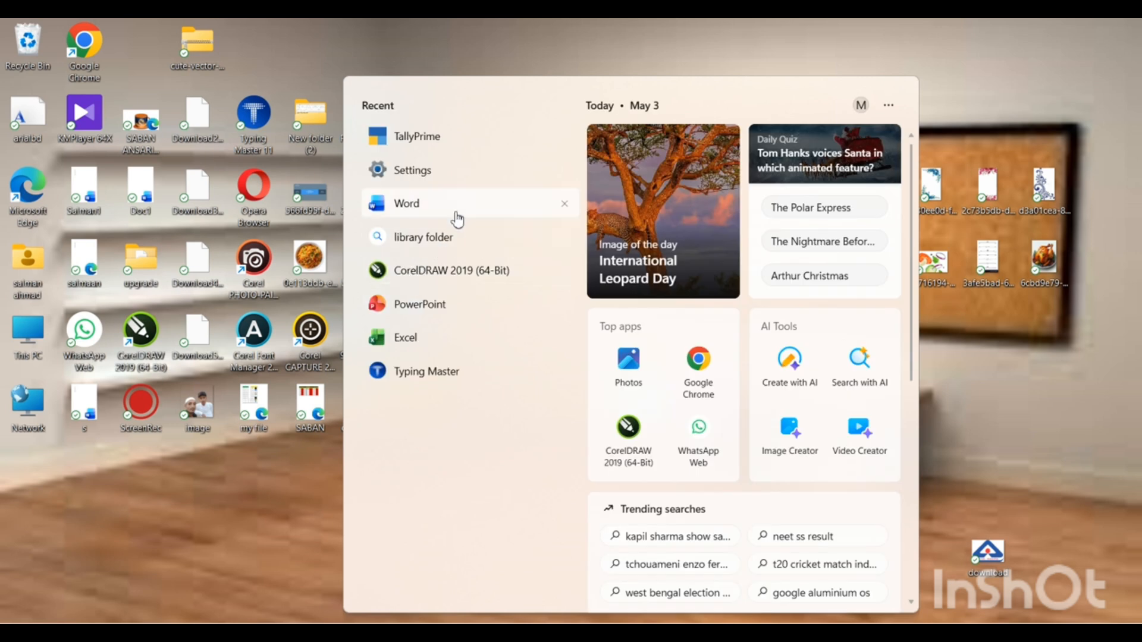
Step: Launch TallyPrime and continue in Educational Mode
{"action": "left_click", "coordinate": [429, 142]}
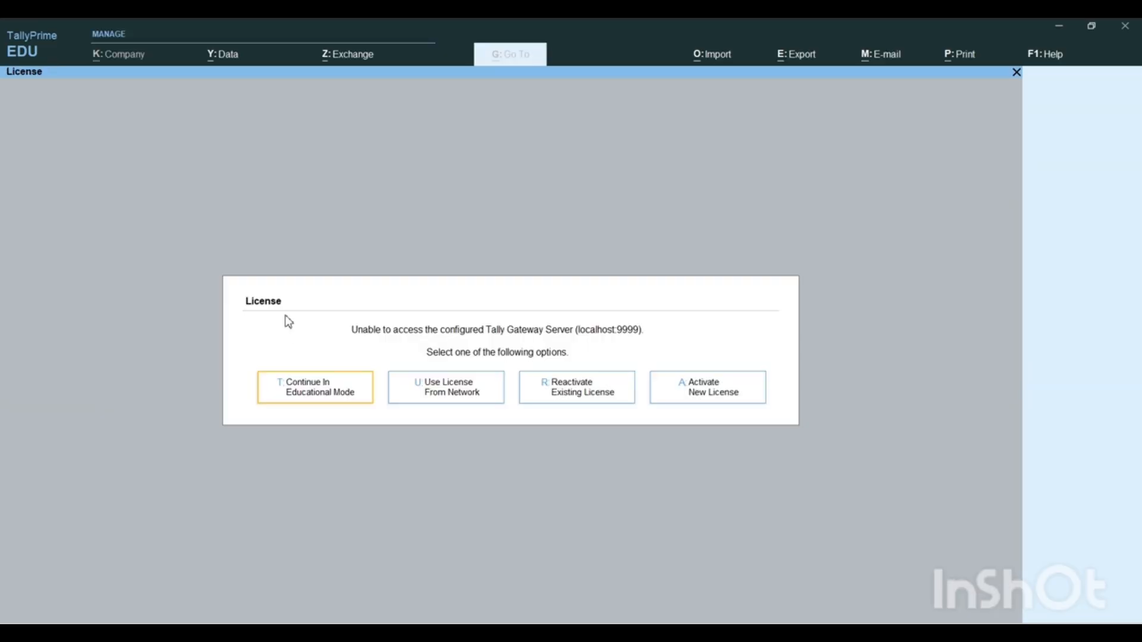
{"action": "left_click", "coordinate": [315, 381]}
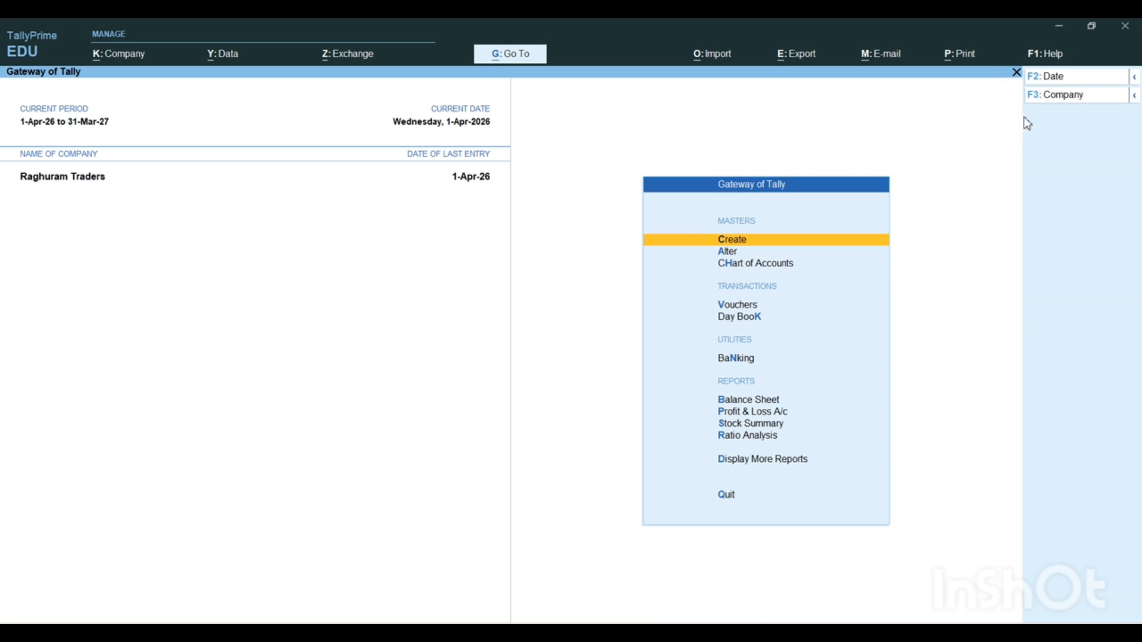
Step: Begin creating a new company named Salman Trade and keep the same text as its mailing name
{"action": "left_click", "coordinate": [1050, 95]}
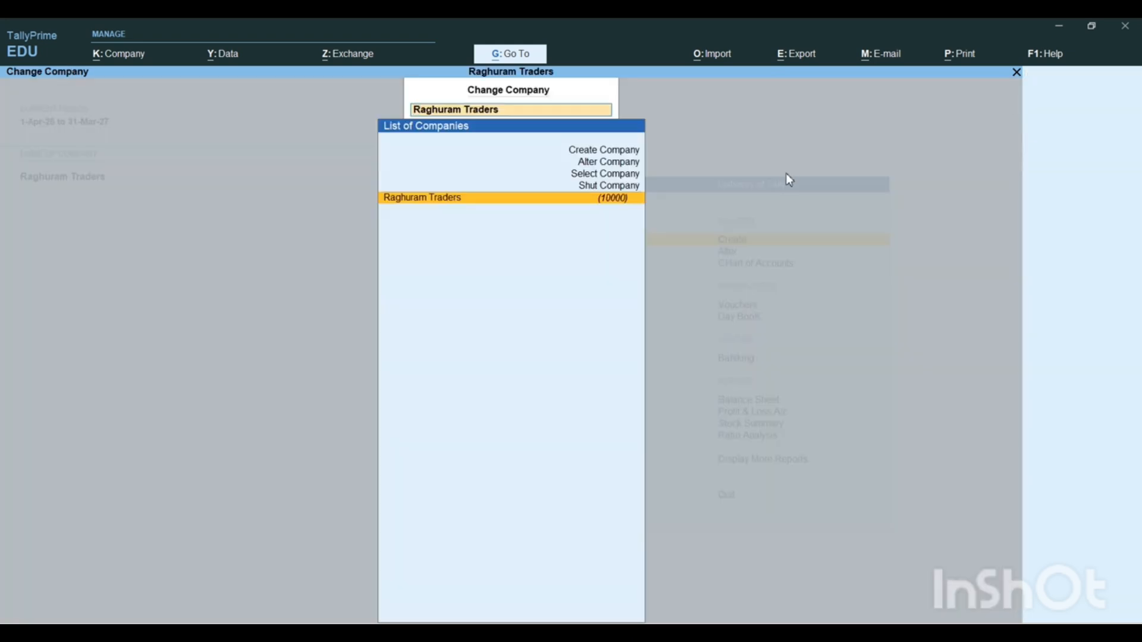
{"action": "key", "text": "Up"}
{"action": "key", "text": "Up"}
{"action": "key", "text": "Up"}
{"action": "key", "text": "Up"}
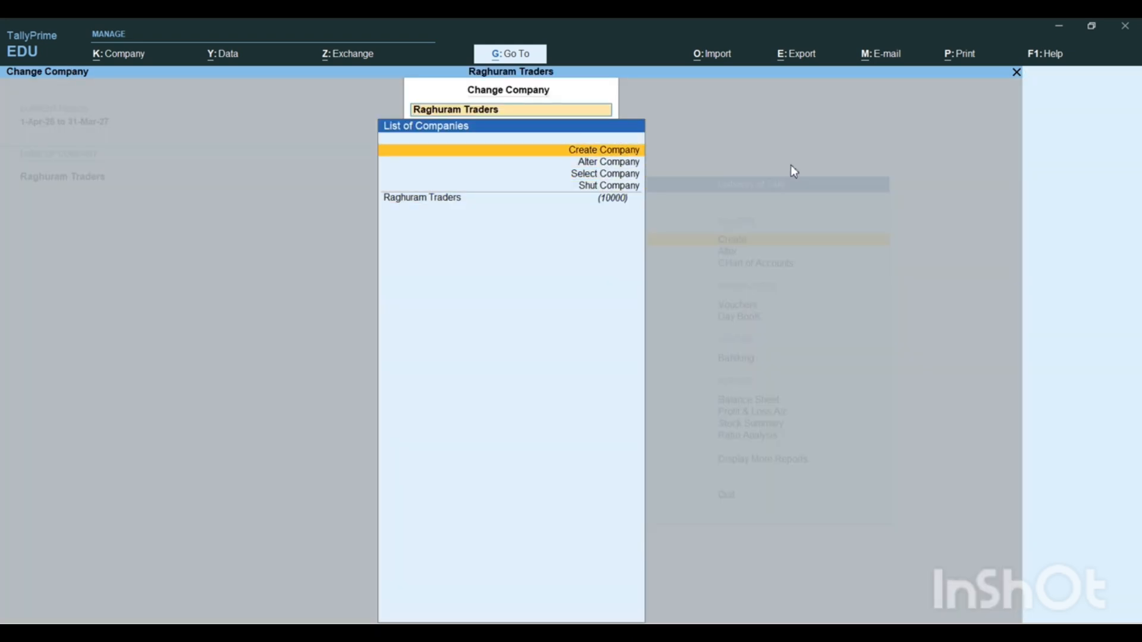
{"action": "key", "text": "Return"}
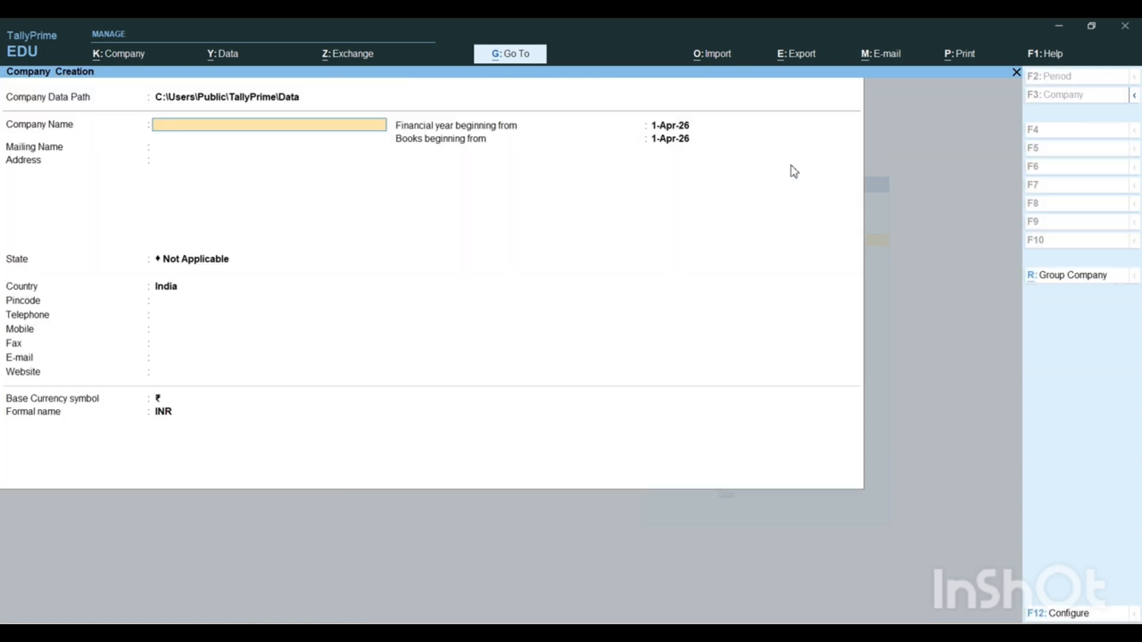
{"action": "type", "text": "Salman Trade"}
{"action": "key", "text": "Return"}
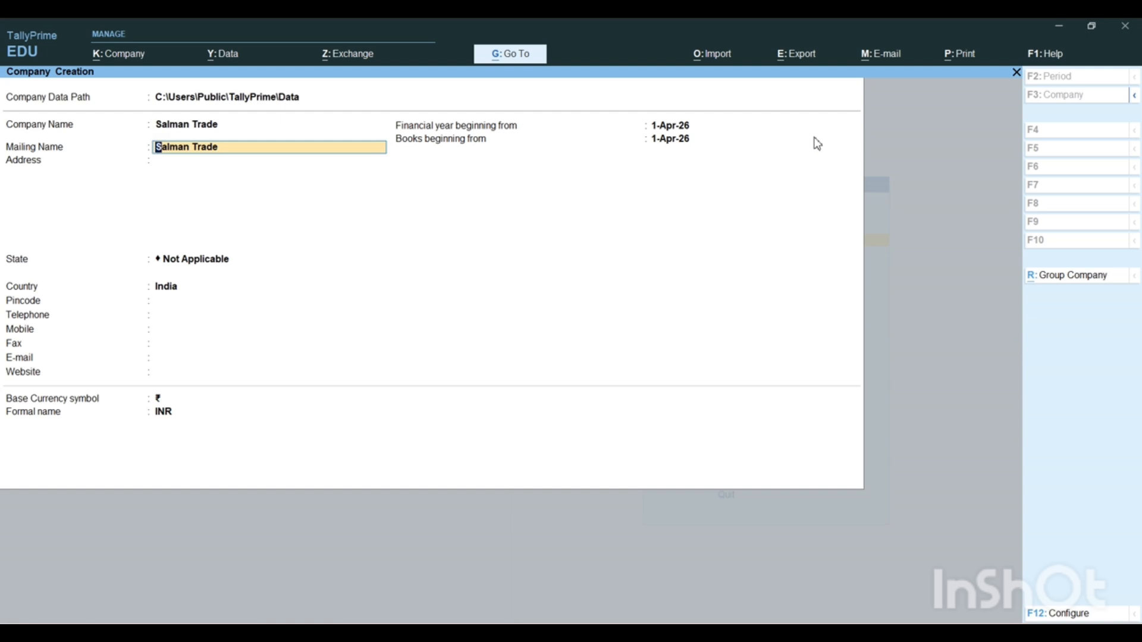
{"action": "key", "text": "Return"}
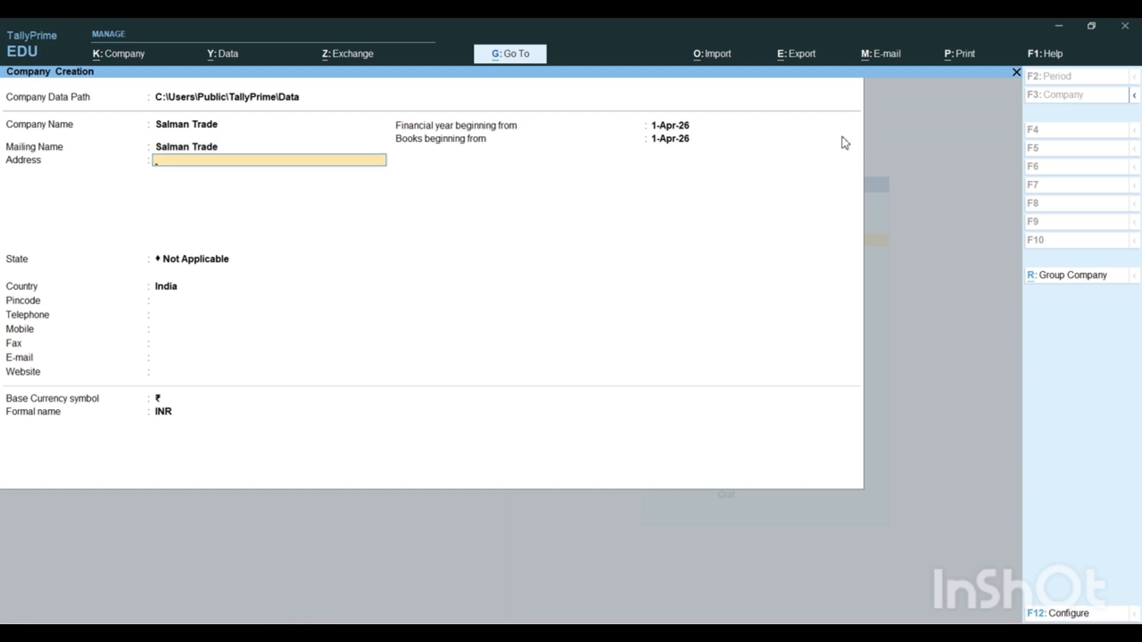
Step: Fill in the company's two address lines and choose Uttar Pradesh as its state
{"action": "type", "text": "Varanasi"}
{"action": "key", "text": "Return"}
{"action": "type", "text": "UP"}
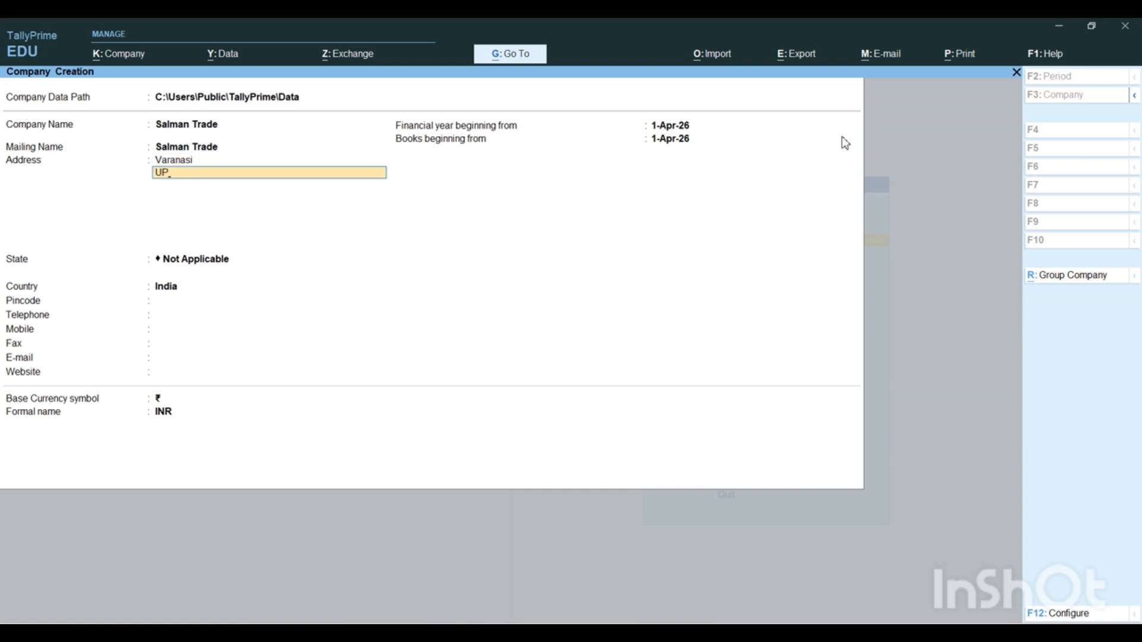
{"action": "key", "text": "Return"}
{"action": "key", "text": "Return"}
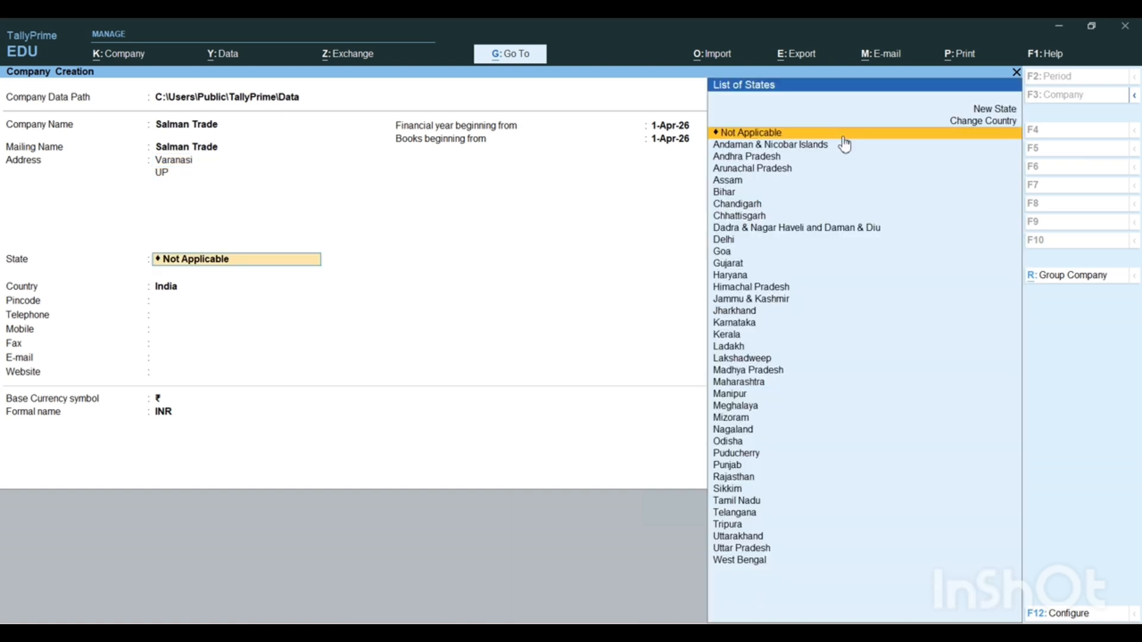
{"action": "type", "text": "UT"}
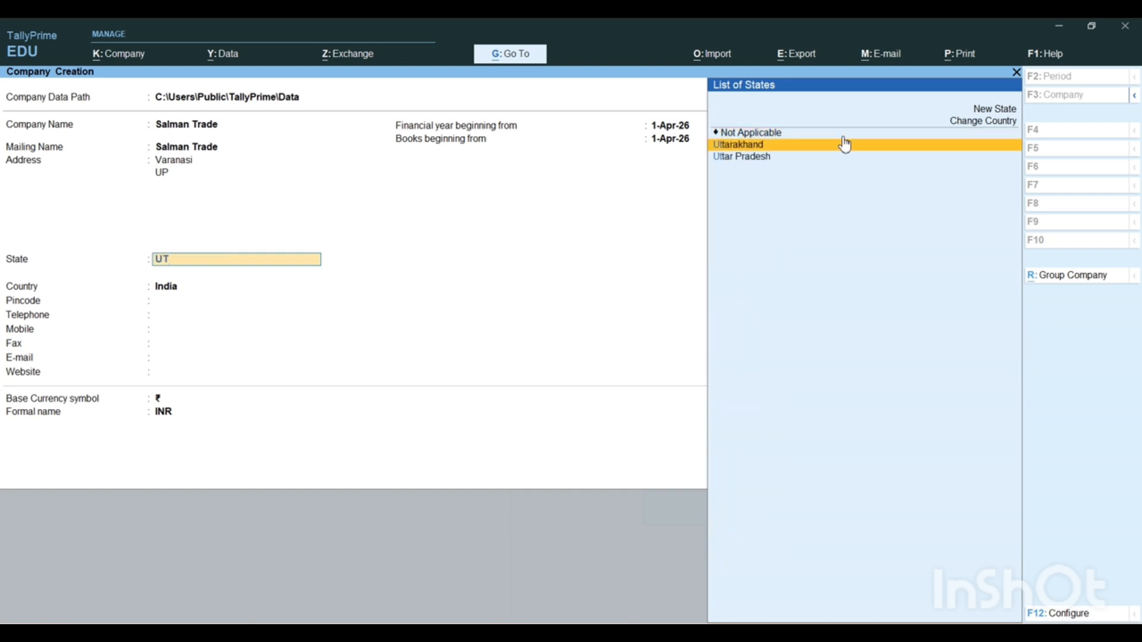
{"action": "key", "text": "Down"}
{"action": "key", "text": "Return"}
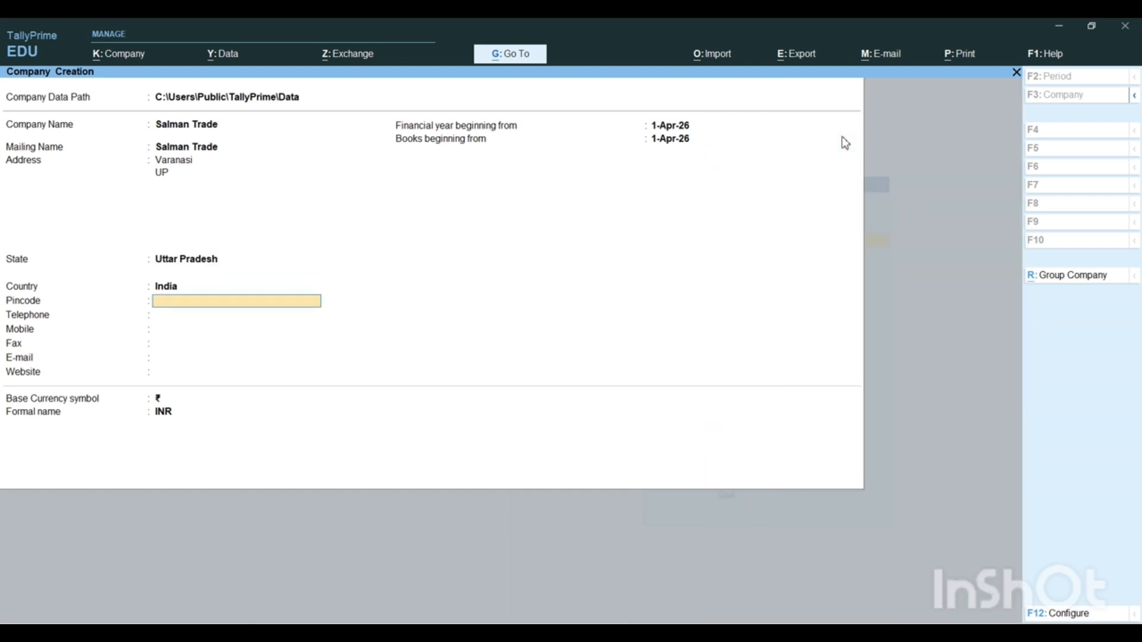
Step: Enter the company's postal pincode, correcting the mistyped digits
{"action": "type", "text": "2221001"}
{"action": "key", "text": "BackSpace"}
{"action": "key", "text": "BackSpace"}
{"action": "key", "text": "BackSpace"}
{"action": "key", "text": "BackSpace"}
{"action": "key", "text": "BackSpace"}
{"action": "type", "text": "1001"}
{"action": "key", "text": "Return"}
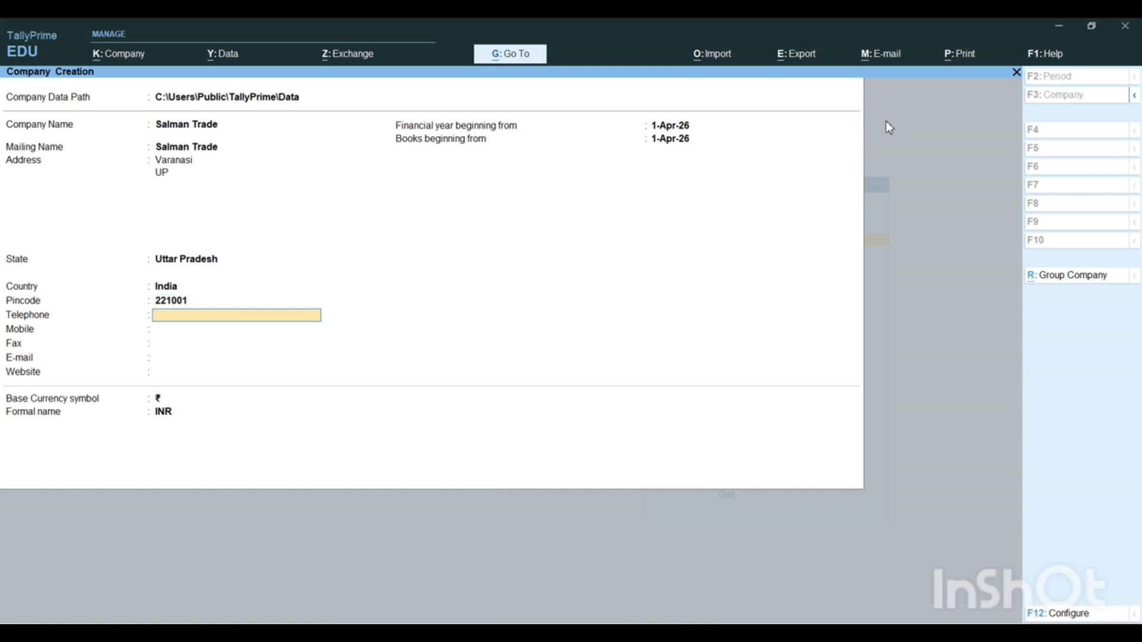
Step: Create the company with blank contact fields, both start dates at 1-Apr-26 and INR currency, and leave its features form
{"action": "key", "text": "Return"}
{"action": "key", "text": "Return"}
{"action": "key", "text": "Return"}
{"action": "key", "text": "Return"}
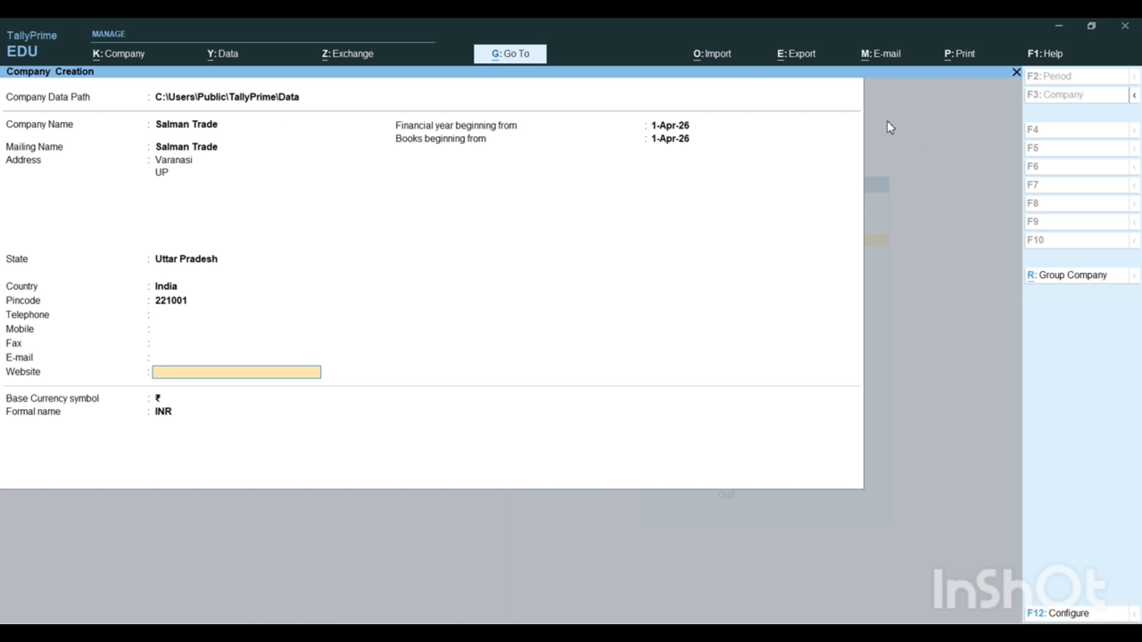
{"action": "key", "text": "Return"}
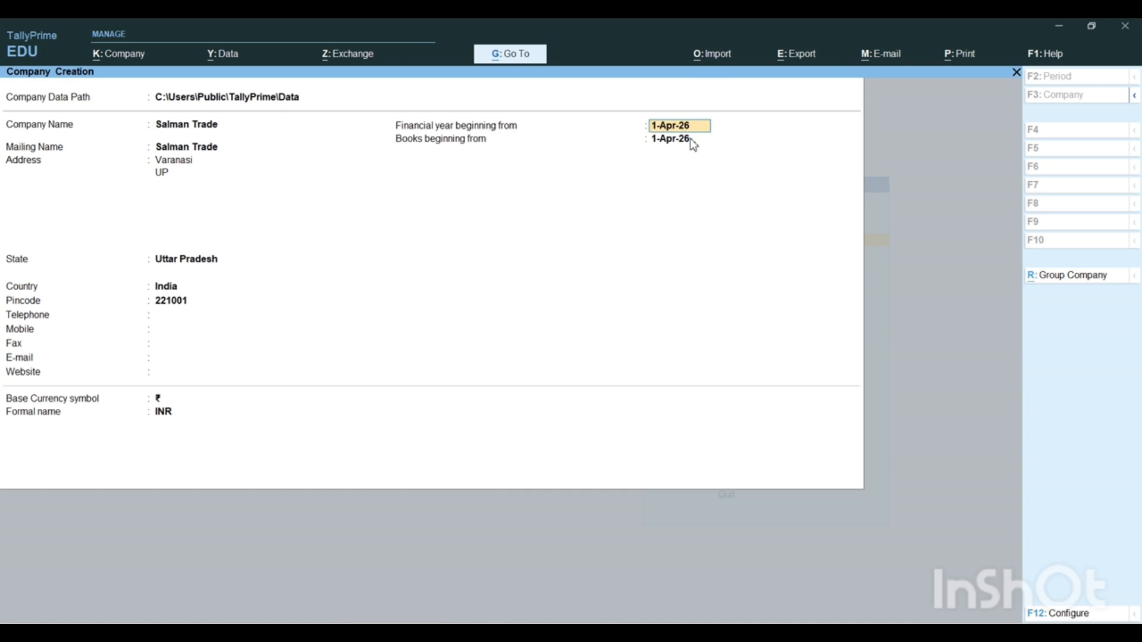
{"action": "key", "text": "Return"}
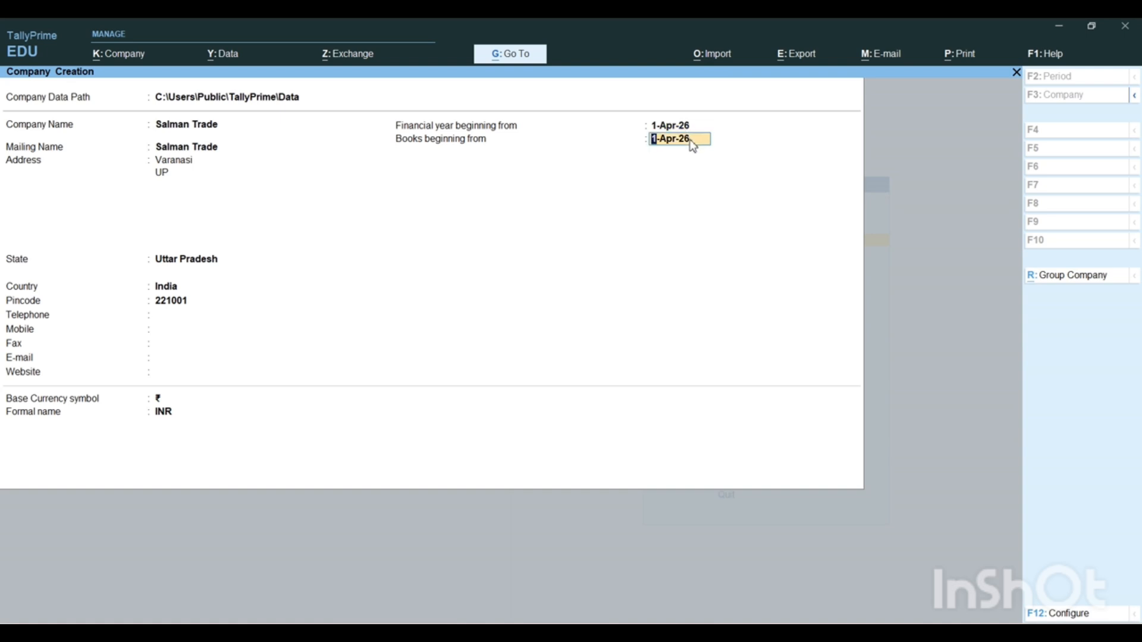
{"action": "key", "text": "Return"}
{"action": "key", "text": "Return"}
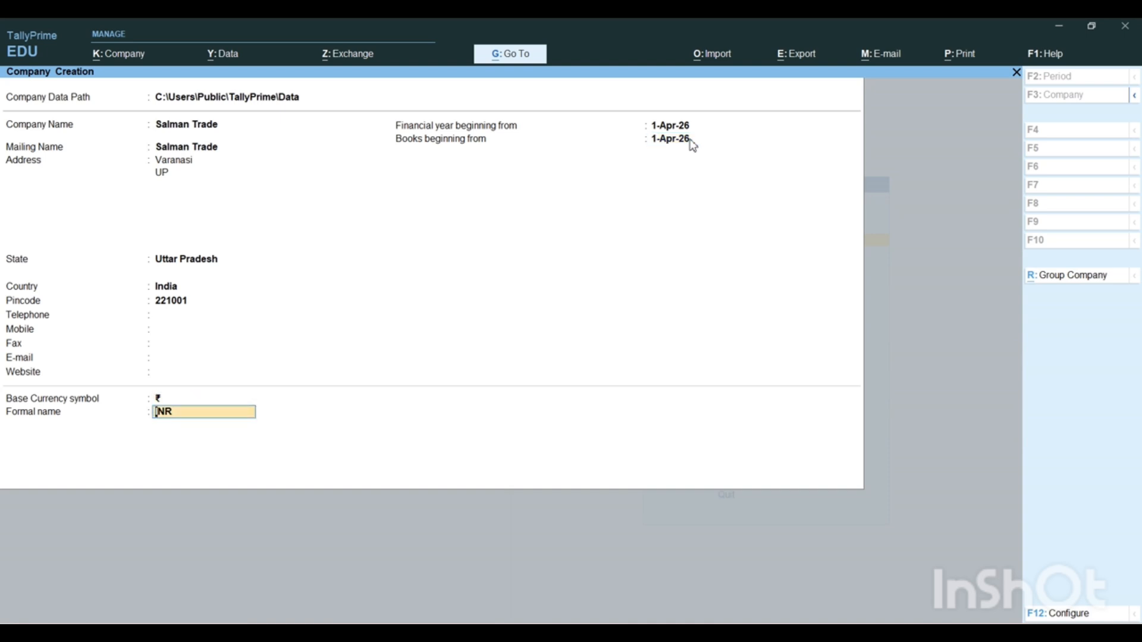
{"action": "key", "text": "Return"}
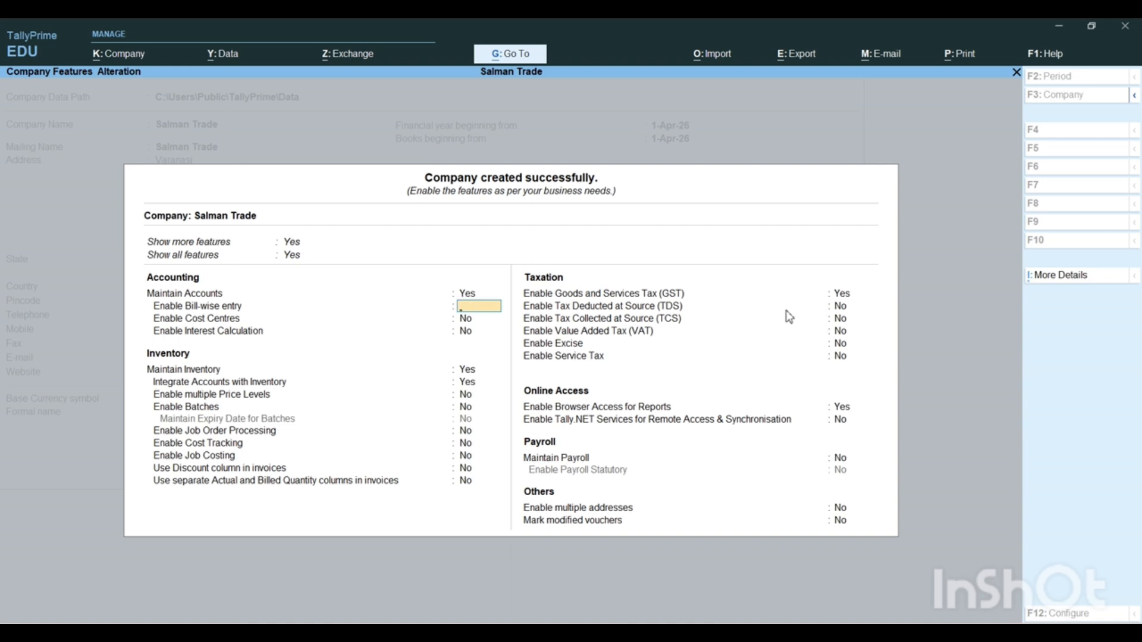
{"action": "key", "text": "Escape"}
{"action": "key", "text": "y"}
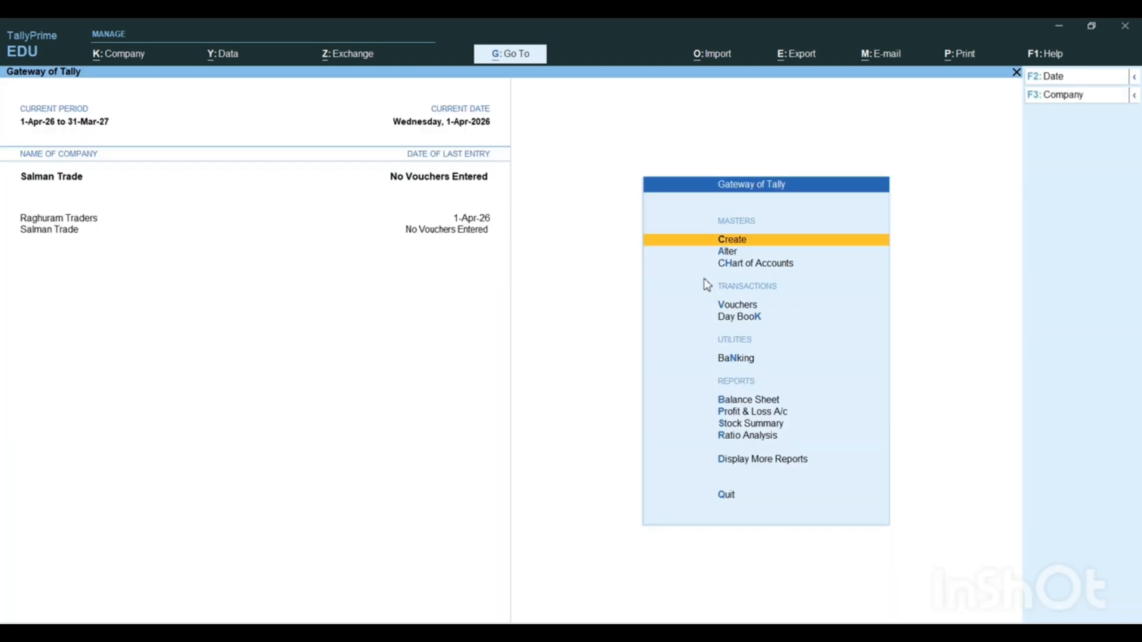
Step: Open a blank ledger creation form for Salman Trade by way of altering the ledger masters
{"action": "key", "text": "Down"}
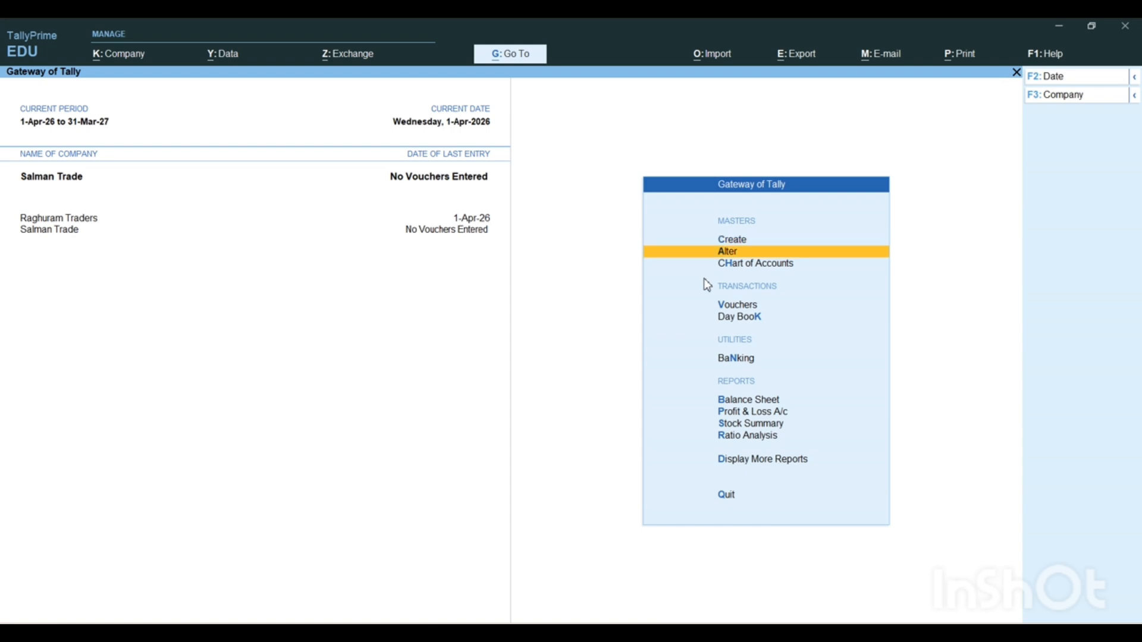
{"action": "key", "text": "Return"}
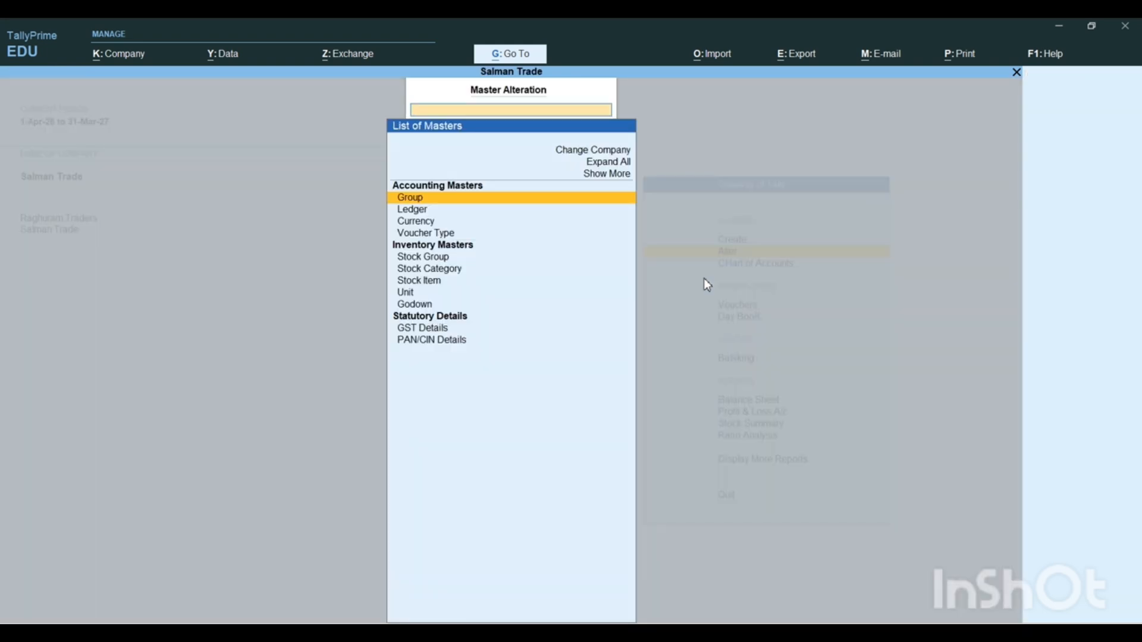
{"action": "key", "text": "Up"}
{"action": "key", "text": "Up"}
{"action": "key", "text": "Up"}
{"action": "key", "text": "Down"}
{"action": "key", "text": "Down"}
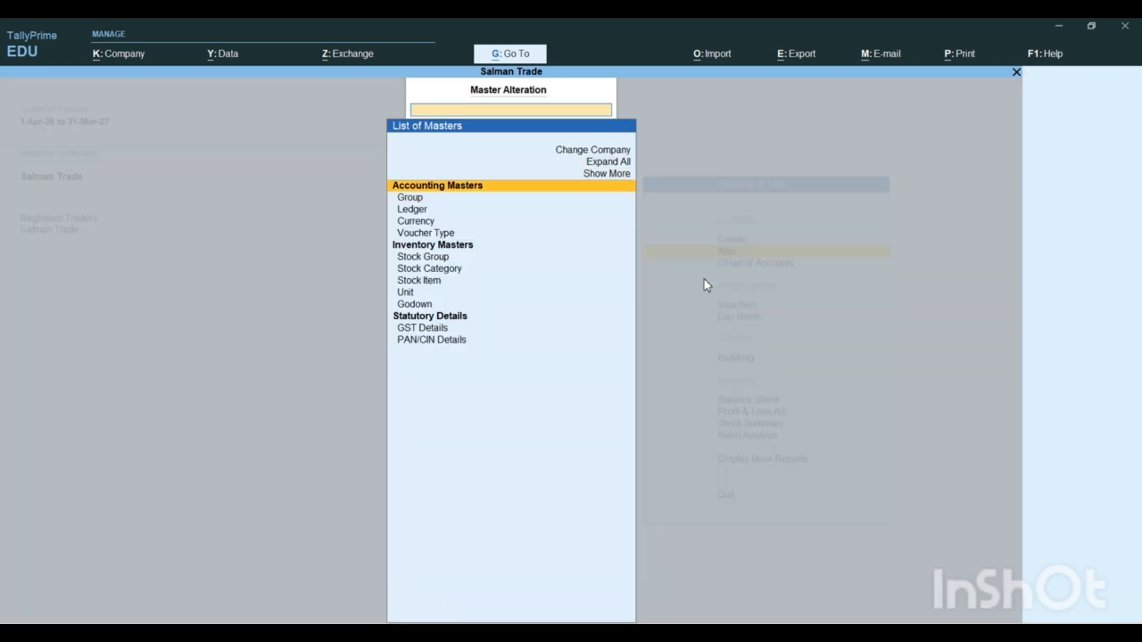
{"action": "key", "text": "Down"}
{"action": "key", "text": "Down"}
{"action": "key", "text": "Return"}
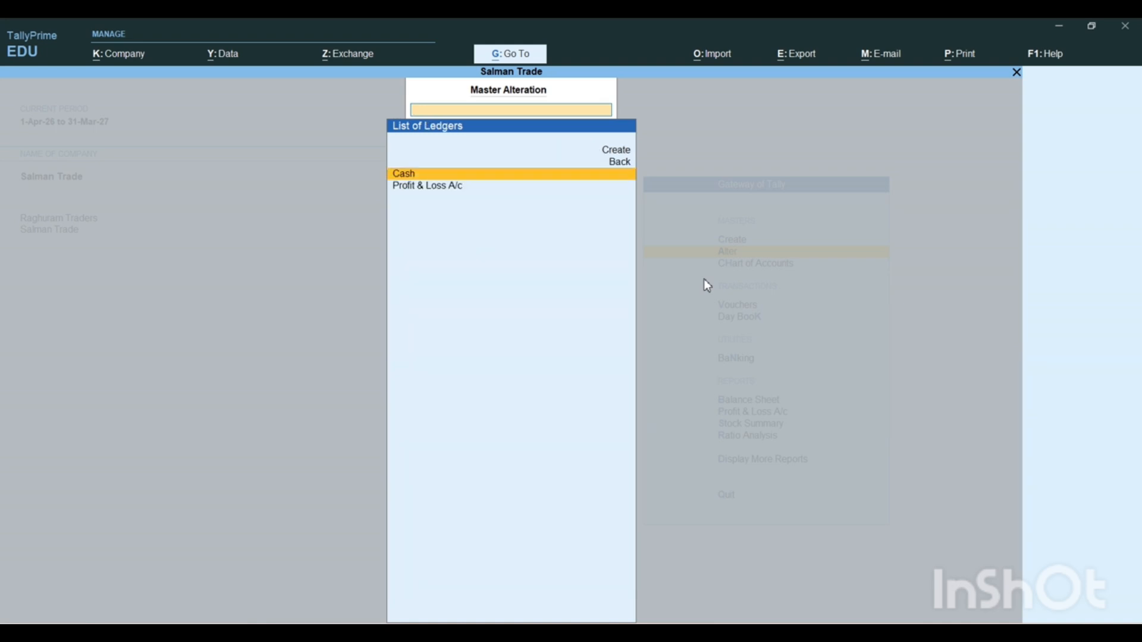
{"action": "key", "text": "Up"}
{"action": "key", "text": "Up"}
{"action": "key", "text": "Return"}
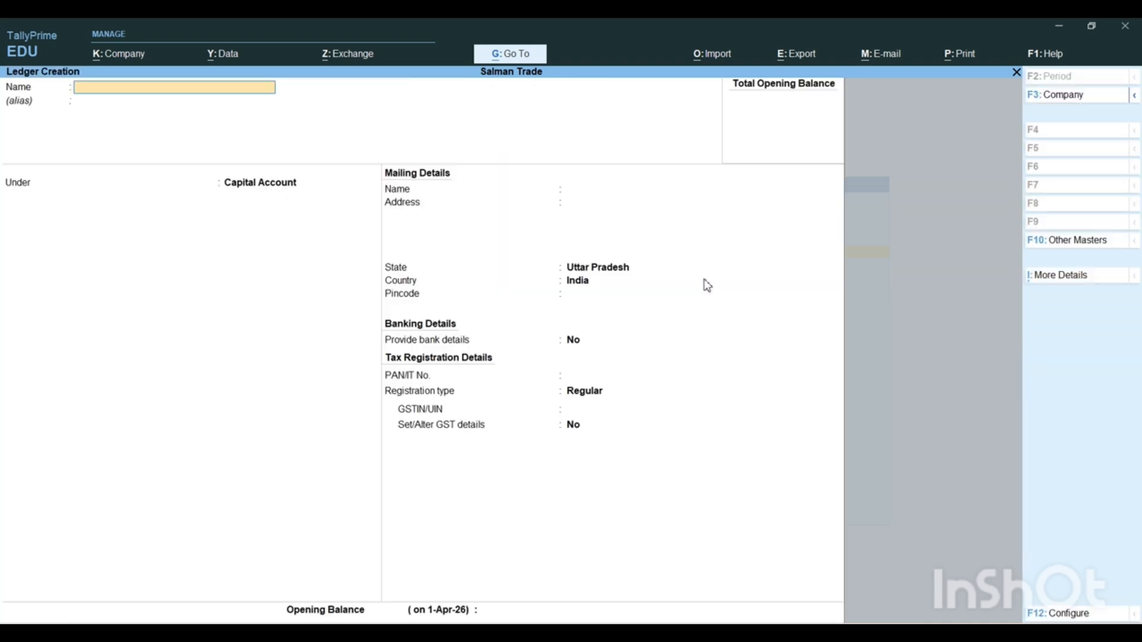
Step: Name the new ledger Capital and place it under the Capital Account group
{"action": "type", "text": "Capital"}
{"action": "key", "text": "Return"}
{"action": "key", "text": "Return"}
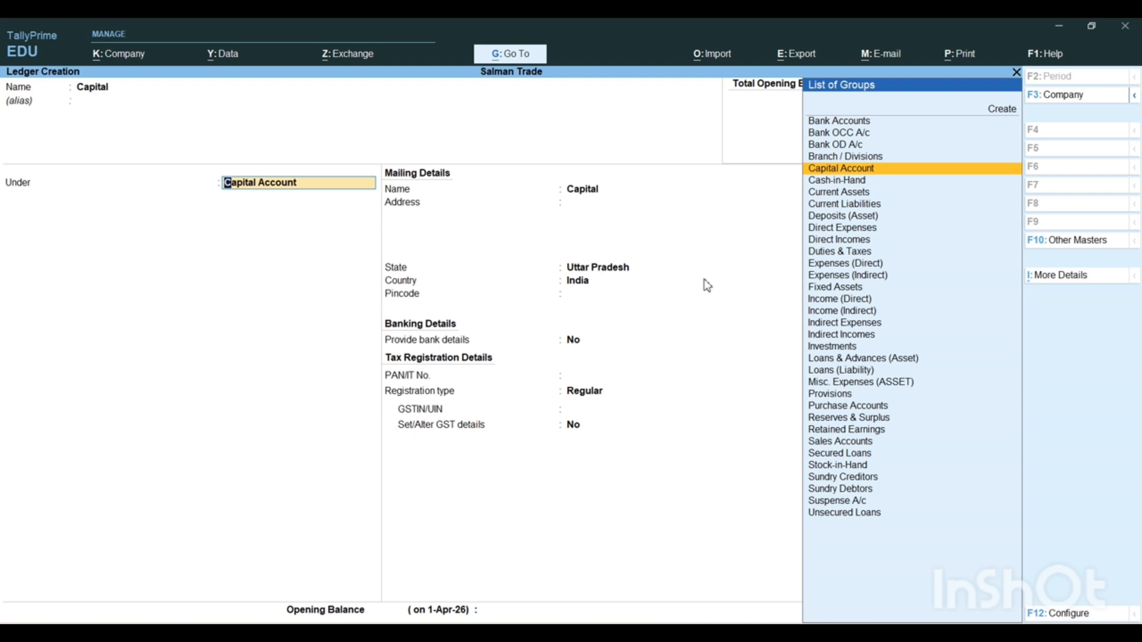
{"action": "key", "text": "Return"}
{"action": "key", "text": "Return"}
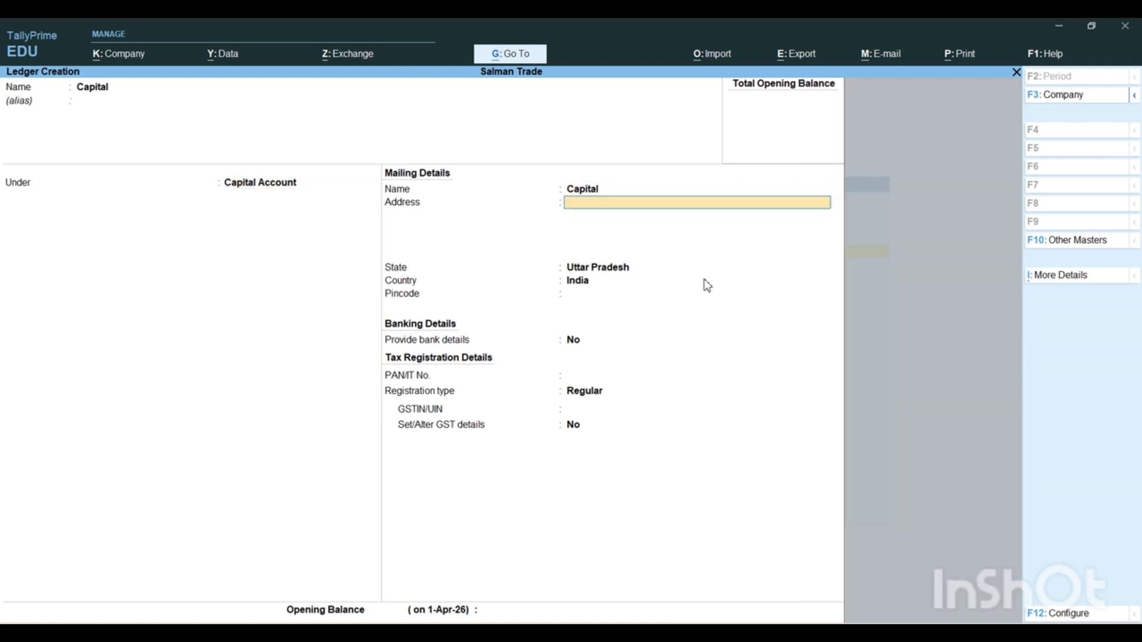
Step: Keep the default mailing, banking and tax registration details and save the Capital ledger
{"action": "key", "text": "Return"}
{"action": "key", "text": "Return"}
{"action": "key", "text": "Return"}
{"action": "key", "text": "Return"}
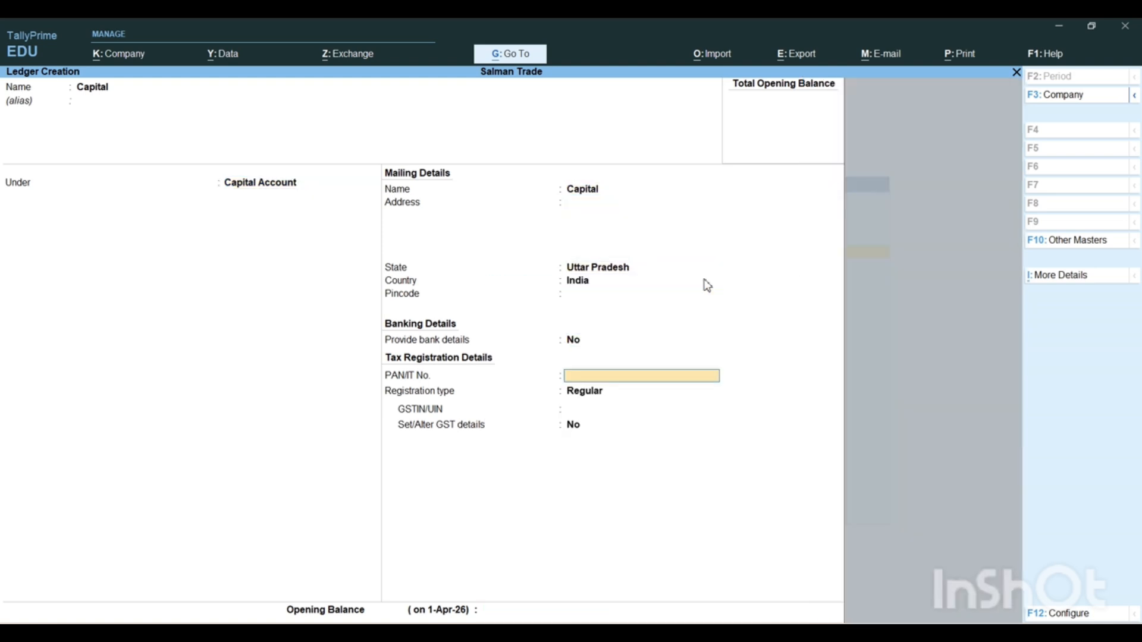
{"action": "key", "text": "Return"}
{"action": "key", "text": "Return"}
{"action": "key", "text": "Return"}
{"action": "key", "text": "Return"}
{"action": "key", "text": "Return"}
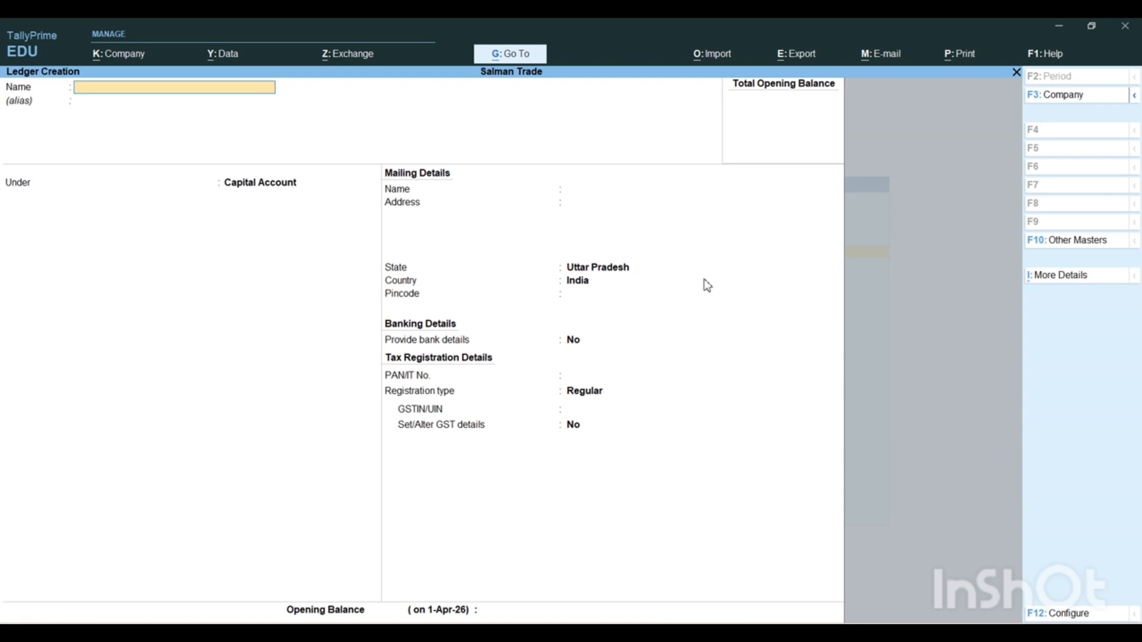
Step: Name the next ledger Purchase and place it under the Purchase Accounts group
{"action": "type", "text": "Purchase"}
{"action": "key", "text": "Return"}
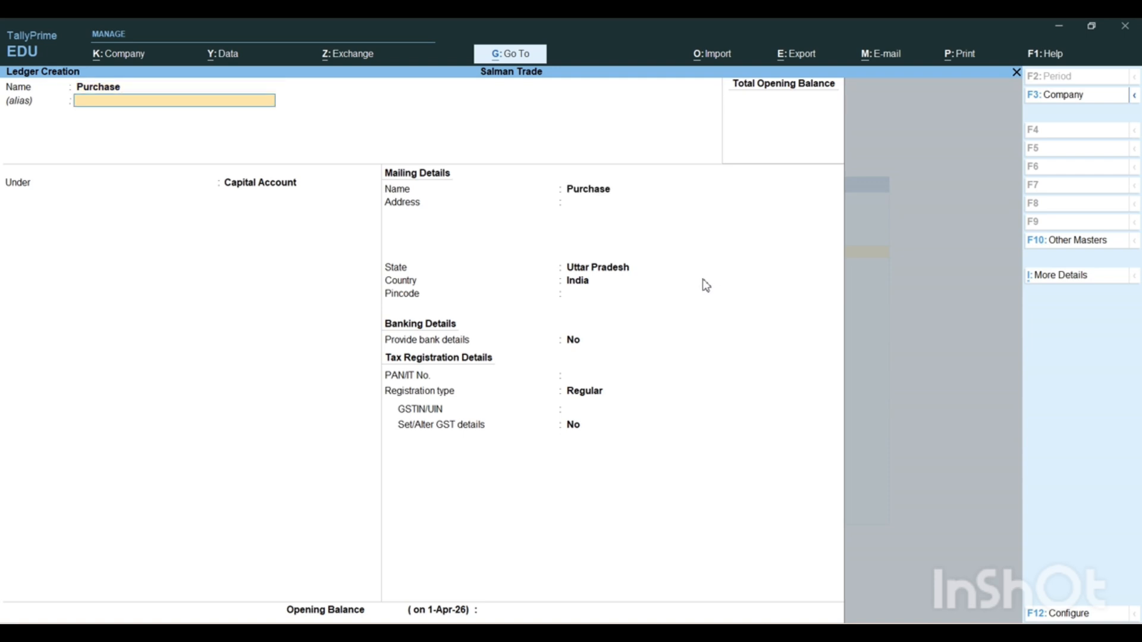
{"action": "key", "text": "Return"}
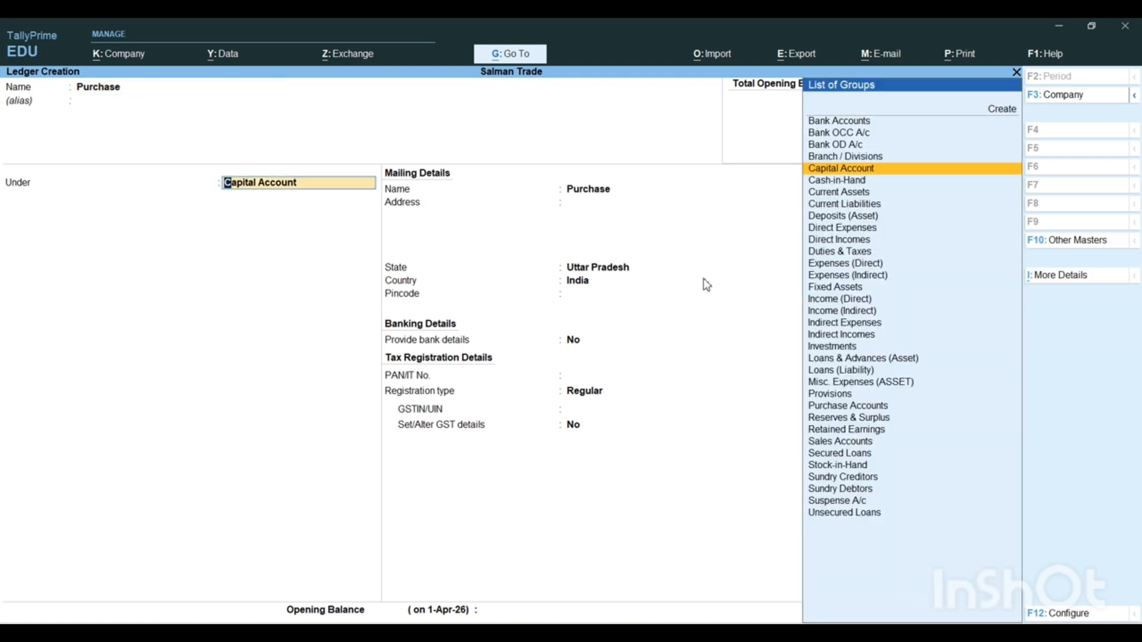
{"action": "type", "text": "Pu"}
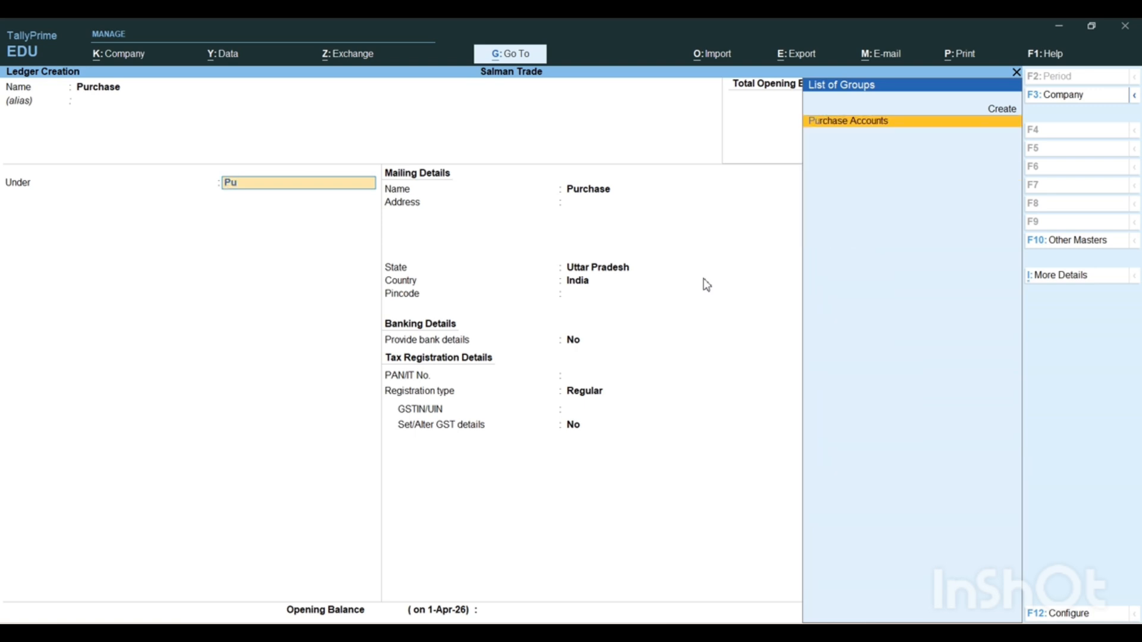
{"action": "type", "text": "r"}
{"action": "key", "text": "Return"}
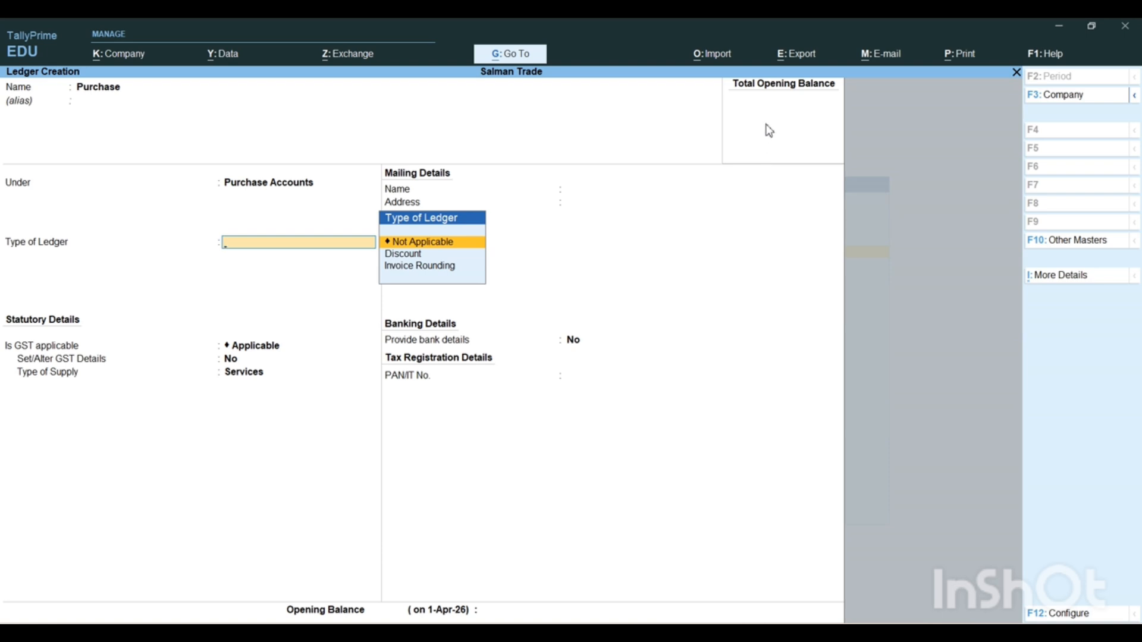
Step: Set the Purchase ledger's type to Not Applicable and its type of supply to Goods, keep the other defaults, and save it
{"action": "key", "text": "Return"}
{"action": "key", "text": "Return"}
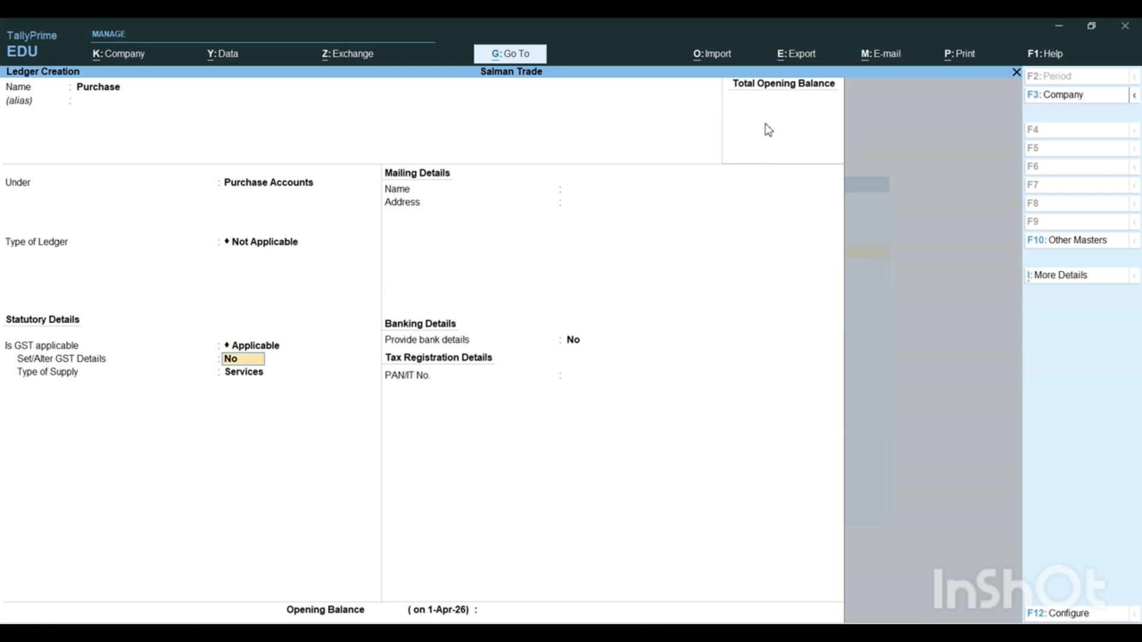
{"action": "key", "text": "Return"}
{"action": "key", "text": "Up"}
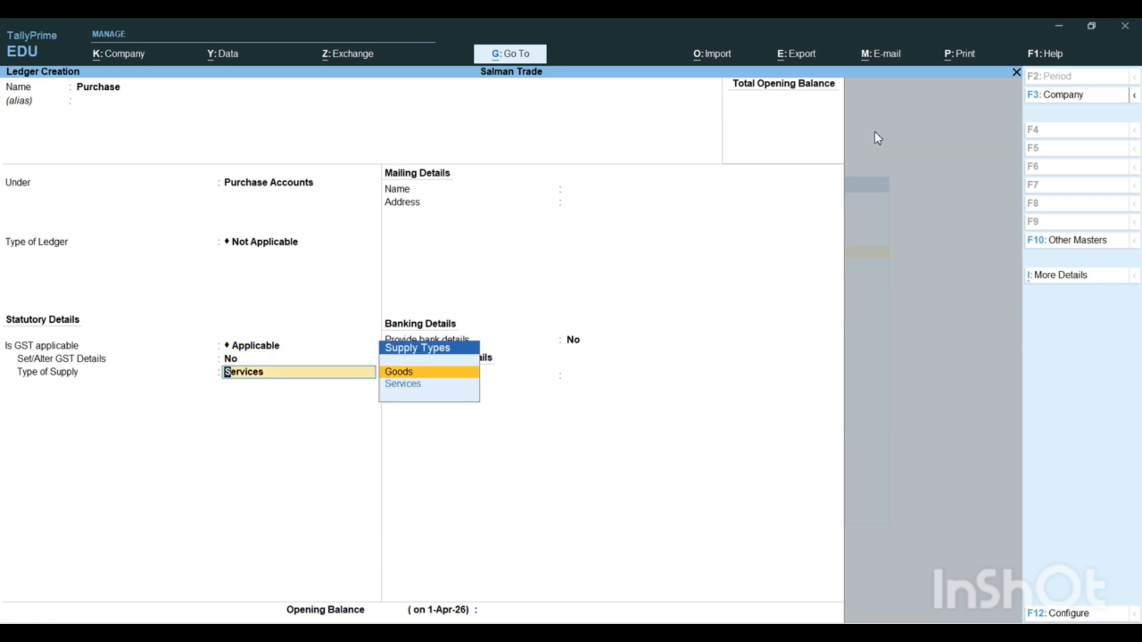
{"action": "key", "text": "Return"}
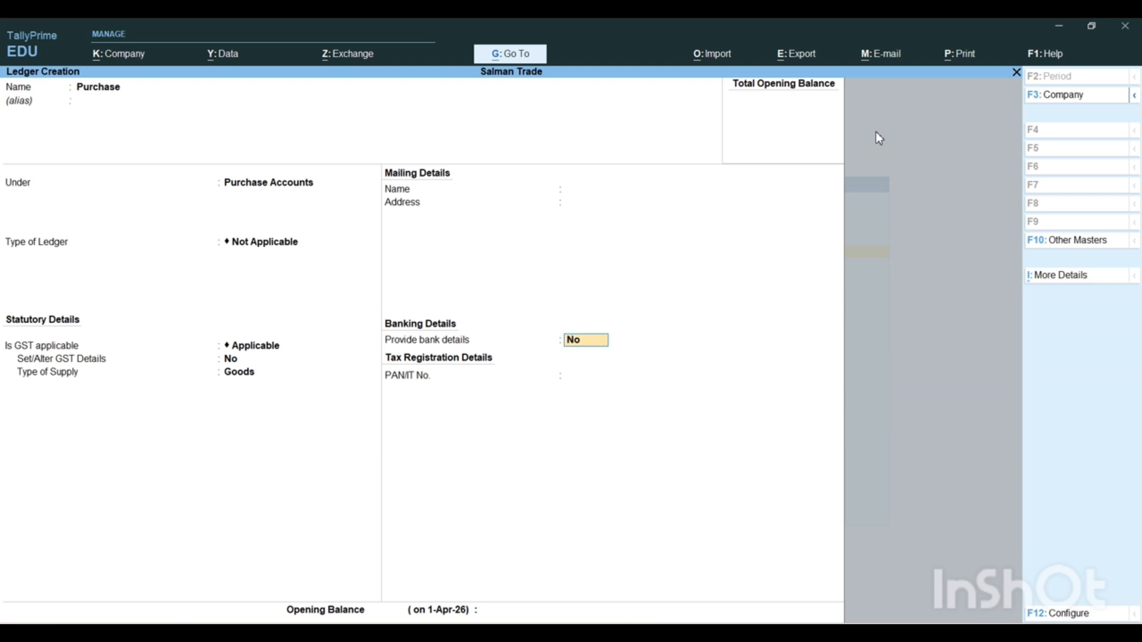
{"action": "key", "text": "Return"}
{"action": "key", "text": "Return"}
{"action": "key", "text": "Return"}
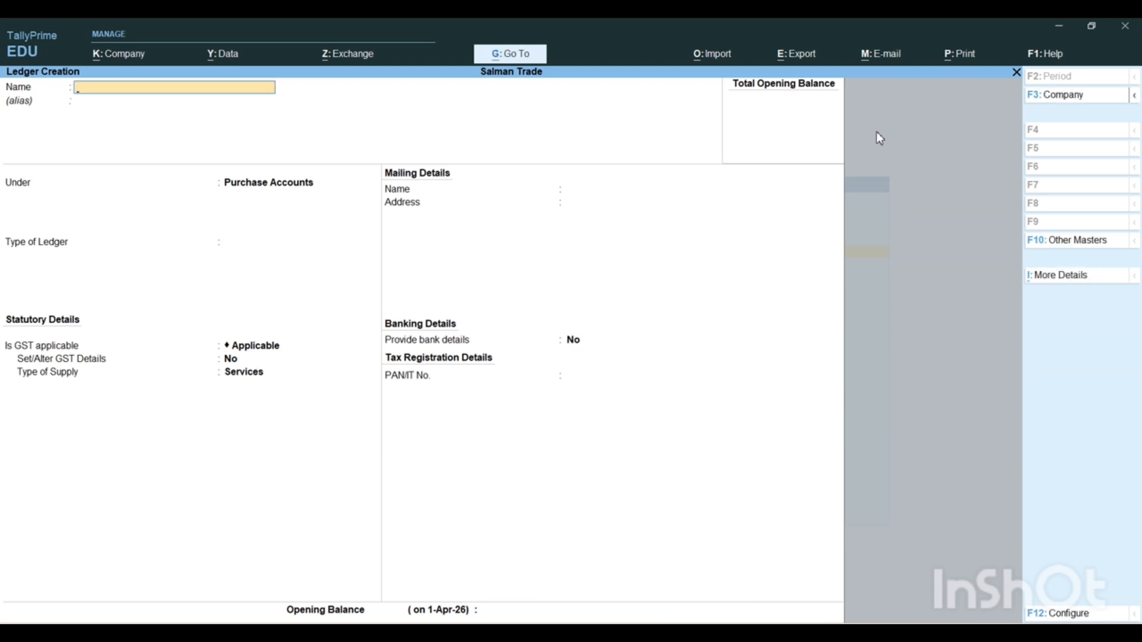
Step: Name the next ledger Sales and place it under the Sales Accounts group
{"action": "type", "text": "Sales"}
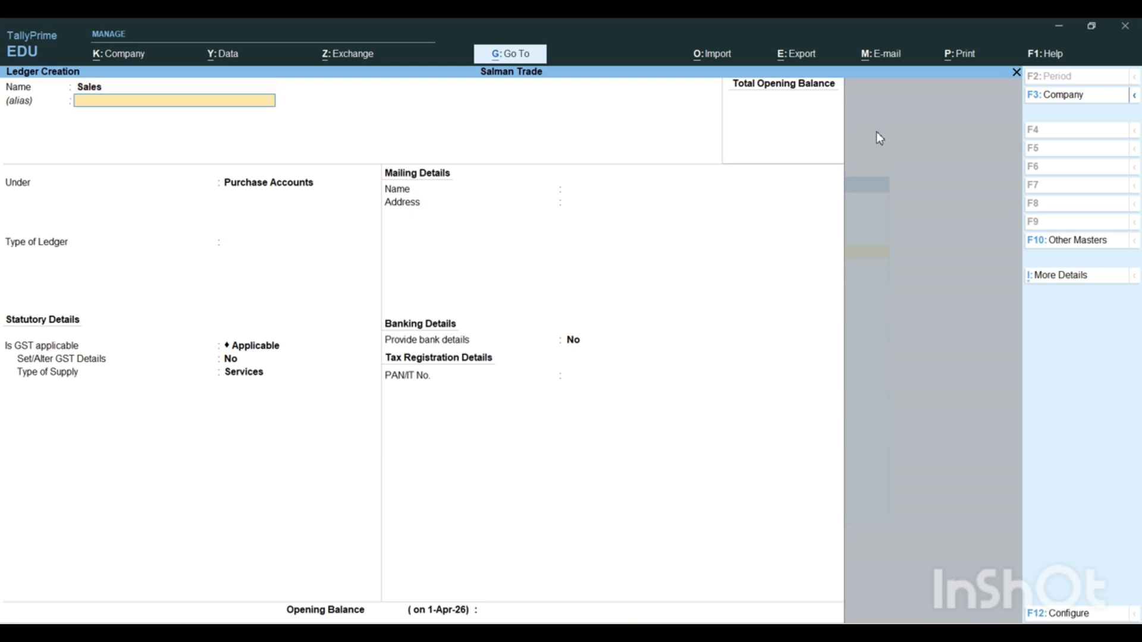
{"action": "key", "text": "Return"}
{"action": "type", "text": "SA"}
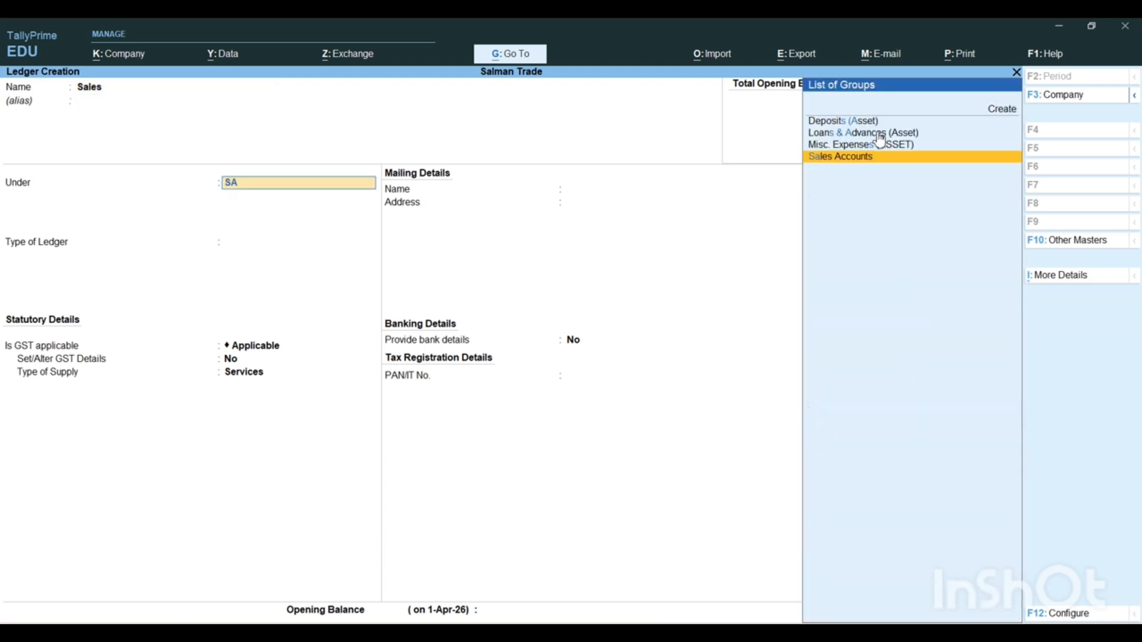
{"action": "key", "text": "Return"}
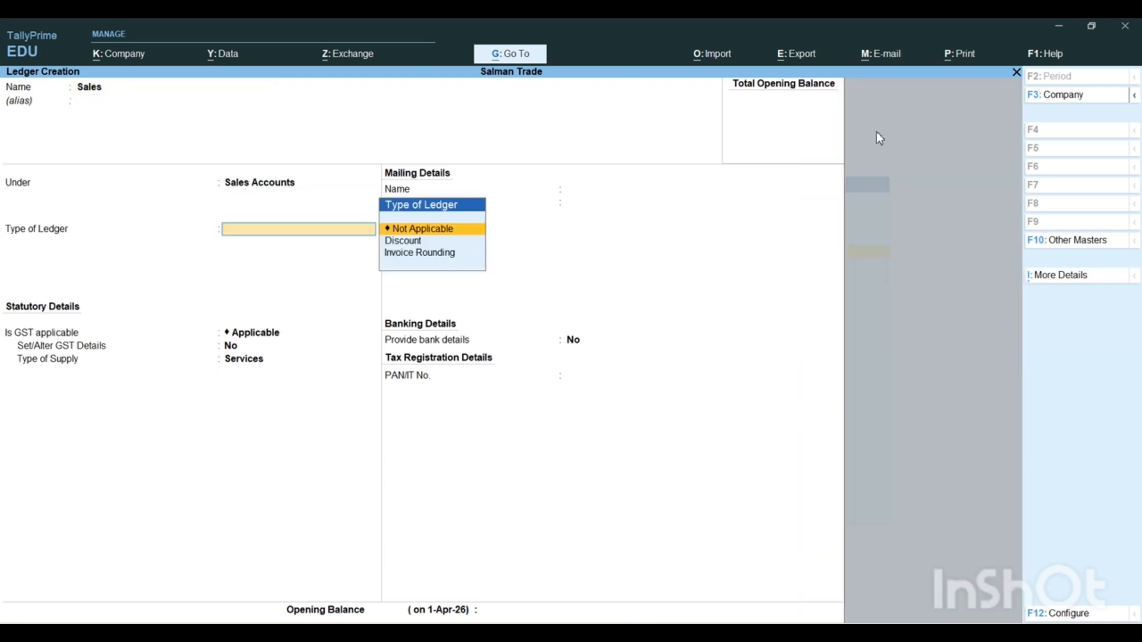
Step: Set the Sales ledger's type to Not Applicable and its type of supply to Goods, keep the other defaults, and save it
{"action": "key", "text": "Return"}
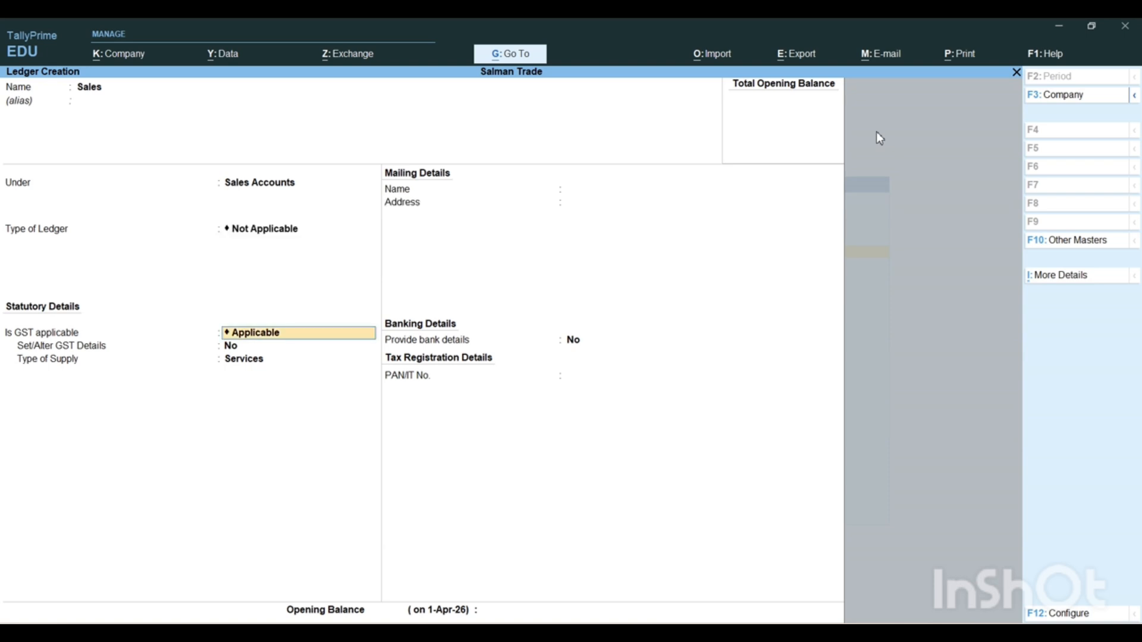
{"action": "key", "text": "Return"}
{"action": "key", "text": "Return"}
{"action": "key", "text": "Return"}
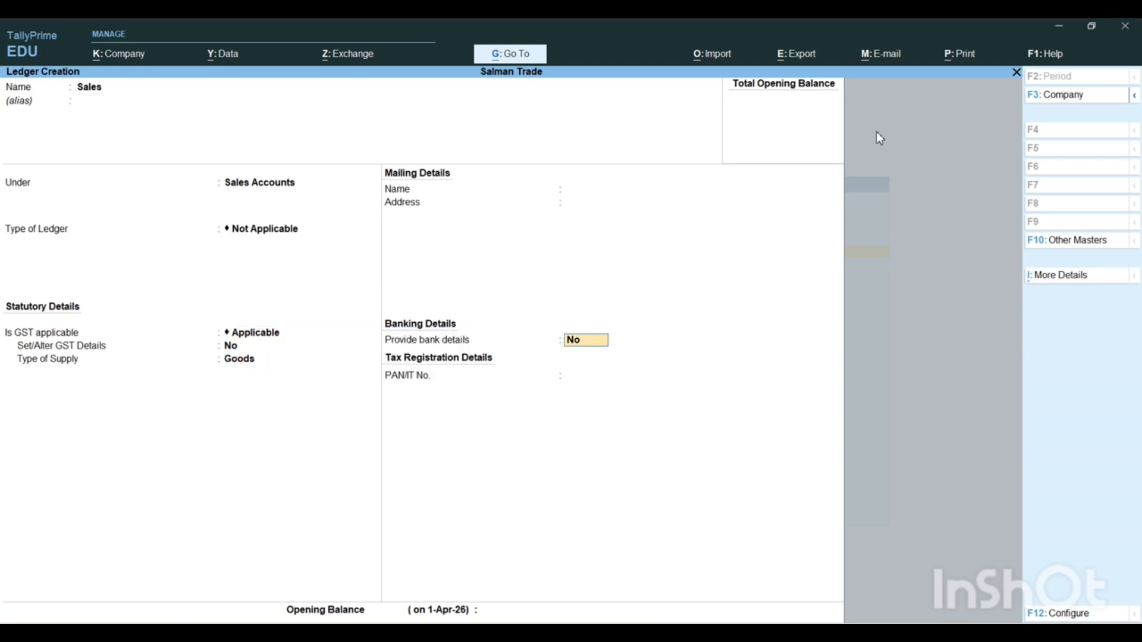
{"action": "key", "text": "Return"}
{"action": "key", "text": "Return"}
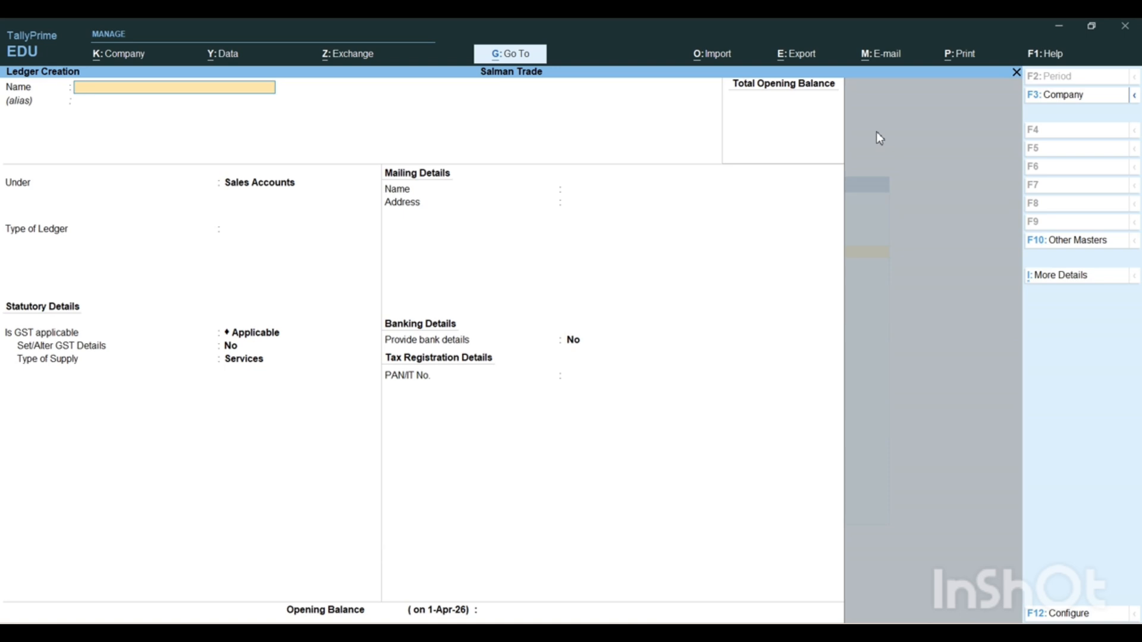
Step: Enter the supplier's name as the next ledger's name and place it under the Sundry Creditors group
{"action": "type", "text": "Shauka"}
{"action": "key", "text": "Return"}
{"action": "key", "text": "Return"}
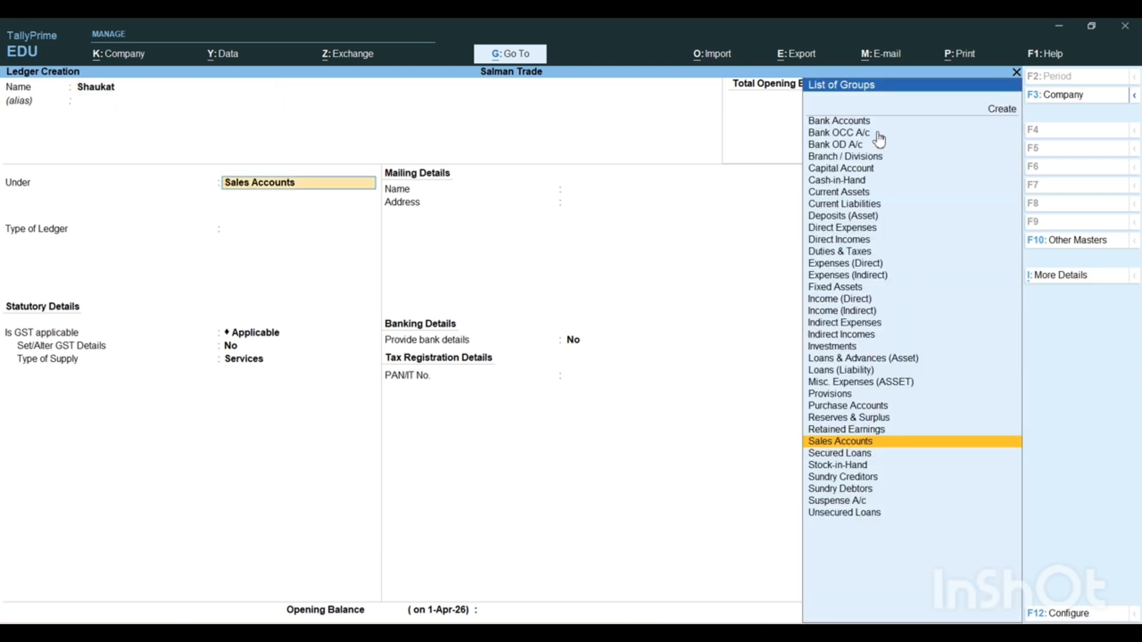
{"action": "type", "text": "Su"}
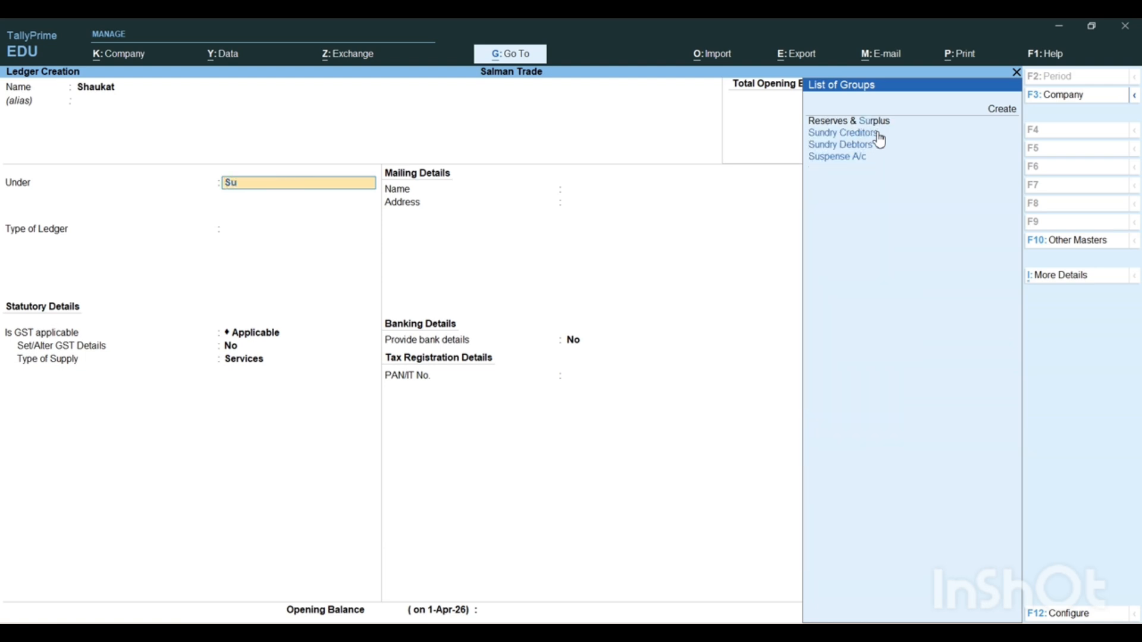
{"action": "left_click", "coordinate": [879, 134]}
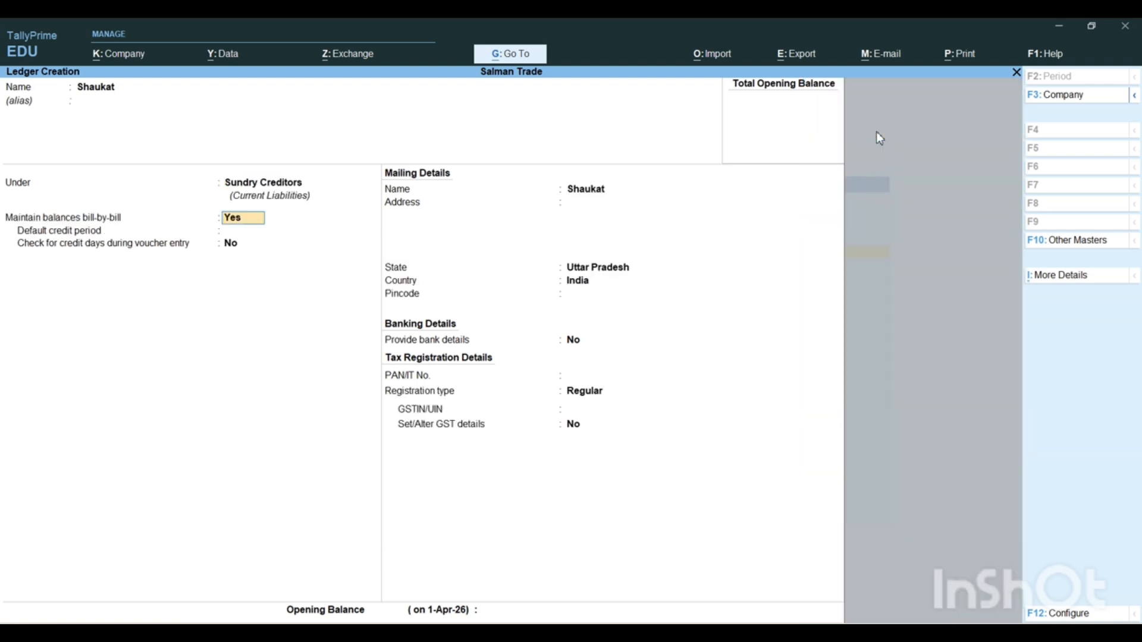
Step: Keep the default bill-by-bill, mailing, banking and tax registration details and save the supplier's ledger
{"action": "key", "text": "Return"}
{"action": "key", "text": "Return"}
{"action": "key", "text": "Return"}
{"action": "key", "text": "Return"}
{"action": "key", "text": "Return"}
{"action": "key", "text": "Return"}
{"action": "key", "text": "Return"}
{"action": "key", "text": "Return"}
{"action": "key", "text": "Return"}
{"action": "key", "text": "Return"}
{"action": "key", "text": "Return"}
{"action": "key", "text": "Return"}
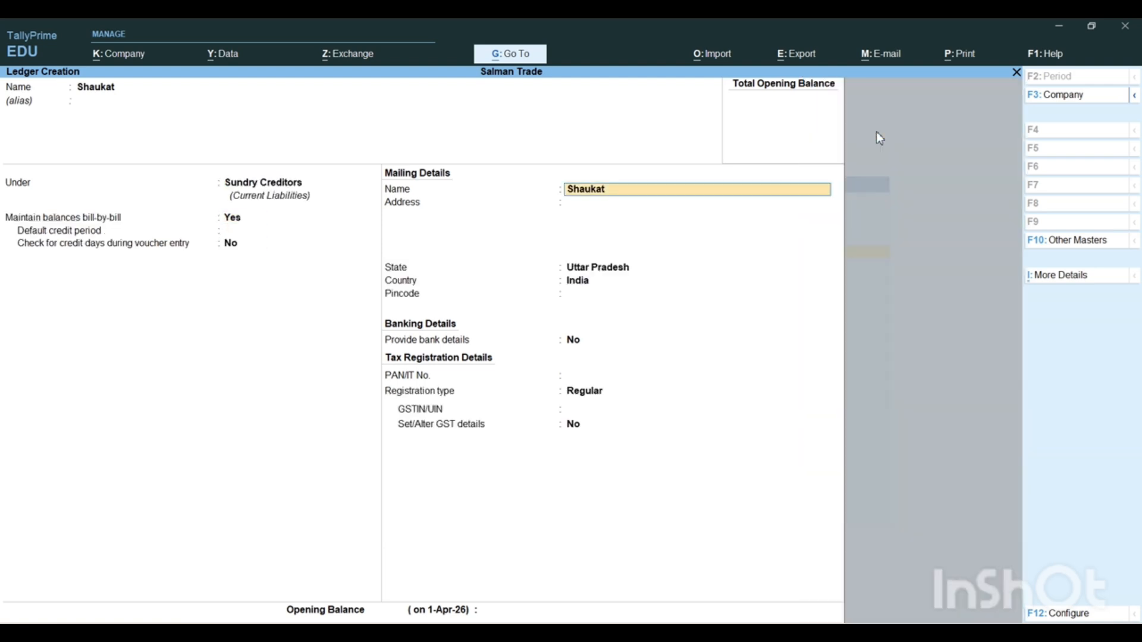
{"action": "key", "text": "Return"}
{"action": "key", "text": "Return"}
{"action": "key", "text": "Return"}
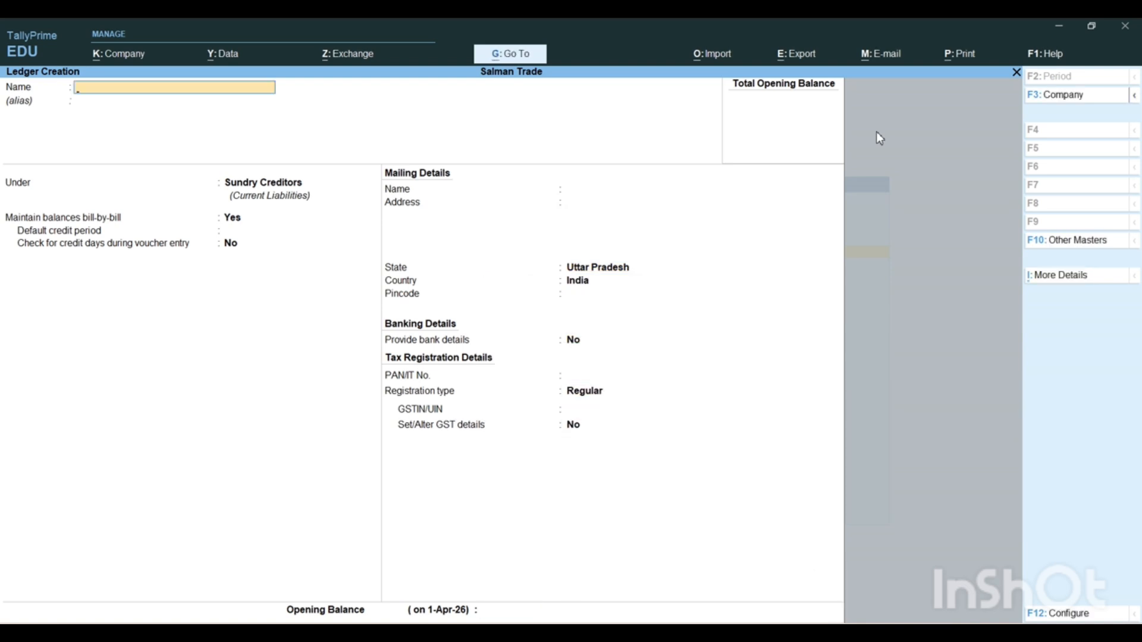
Step: Enter the customer's name as the next ledger's name and place it under the Sundry Debtors group
{"action": "type", "text": "Sanjay"}
{"action": "key", "text": "Return"}
{"action": "key", "text": "Return"}
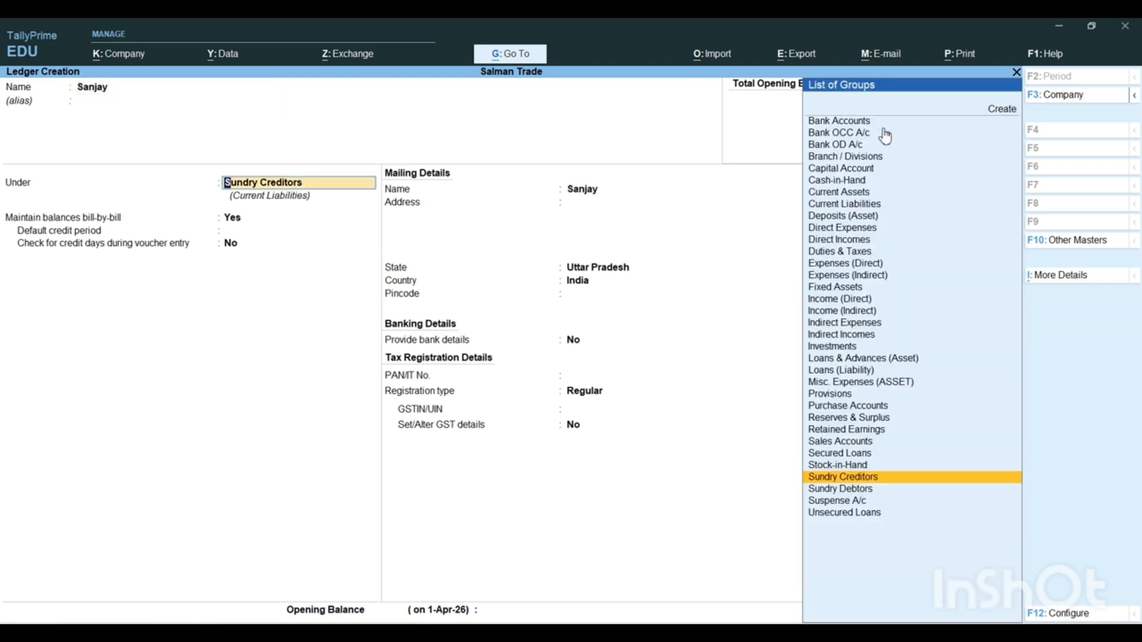
{"action": "key", "text": "Down"}
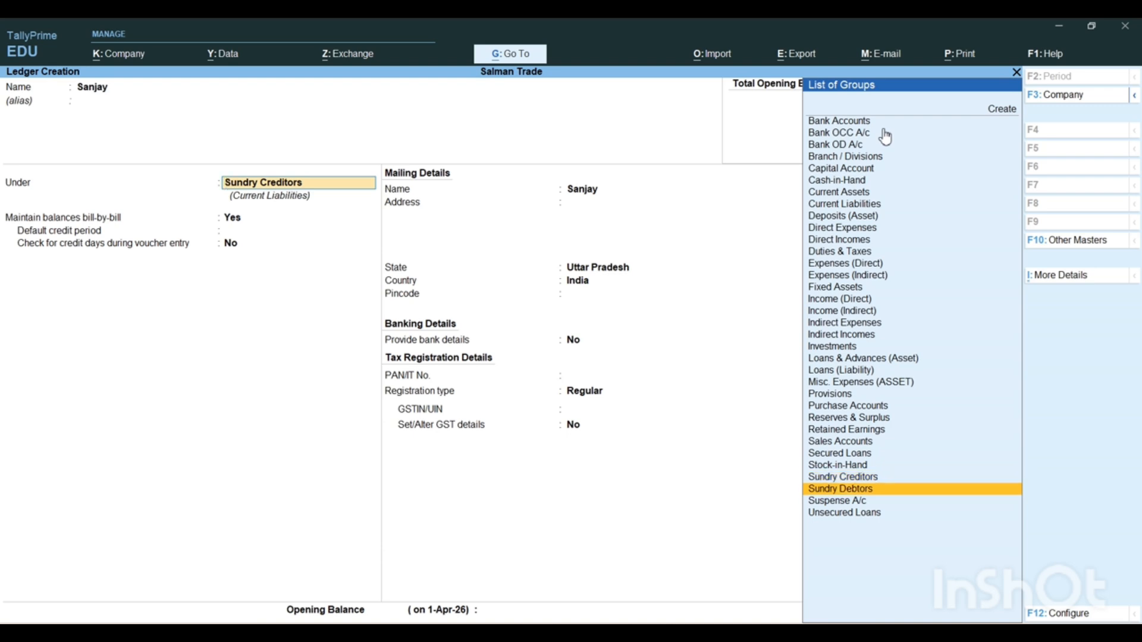
{"action": "key", "text": "Return"}
Step: Keep the customer ledger's default bill-by-bill settings, Uttar Pradesh address, banking and tax details, leave its opening balance blank, and save it
{"action": "key", "text": "Return"}
{"action": "key", "text": "Return"}
{"action": "key", "text": "Return"}
{"action": "key", "text": "Return"}
{"action": "key", "text": "Return"}
{"action": "key", "text": "Return"}
{"action": "key", "text": "Return"}
{"action": "key", "text": "Return"}
{"action": "key", "text": "Return"}
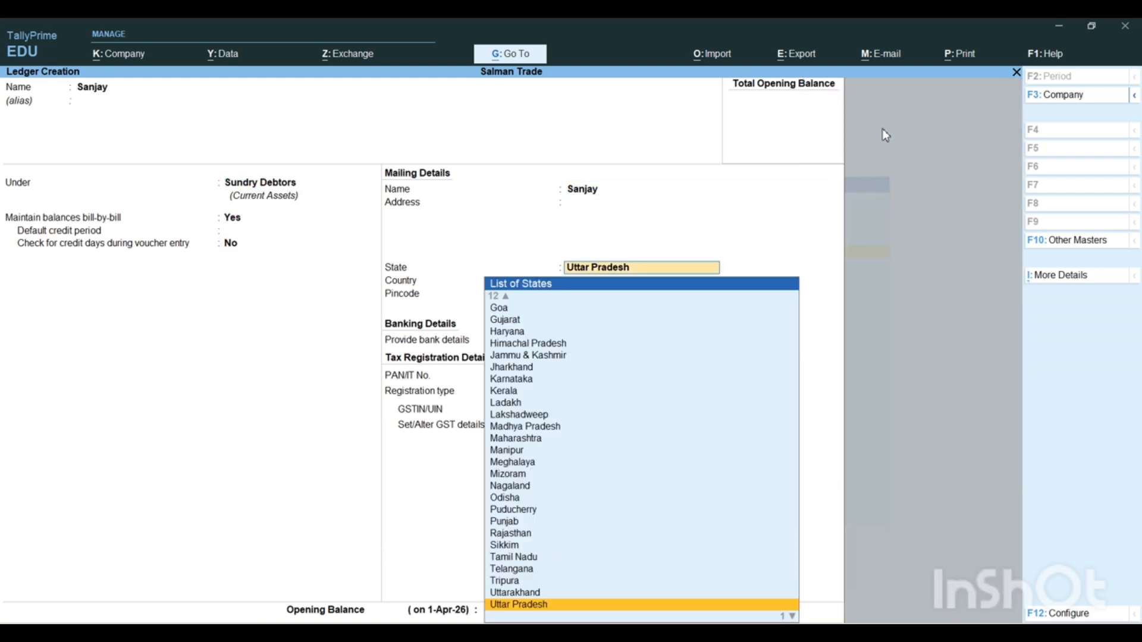
{"action": "key", "text": "Return"}
{"action": "key", "text": "Return"}
{"action": "key", "text": "Return"}
{"action": "key", "text": "Return"}
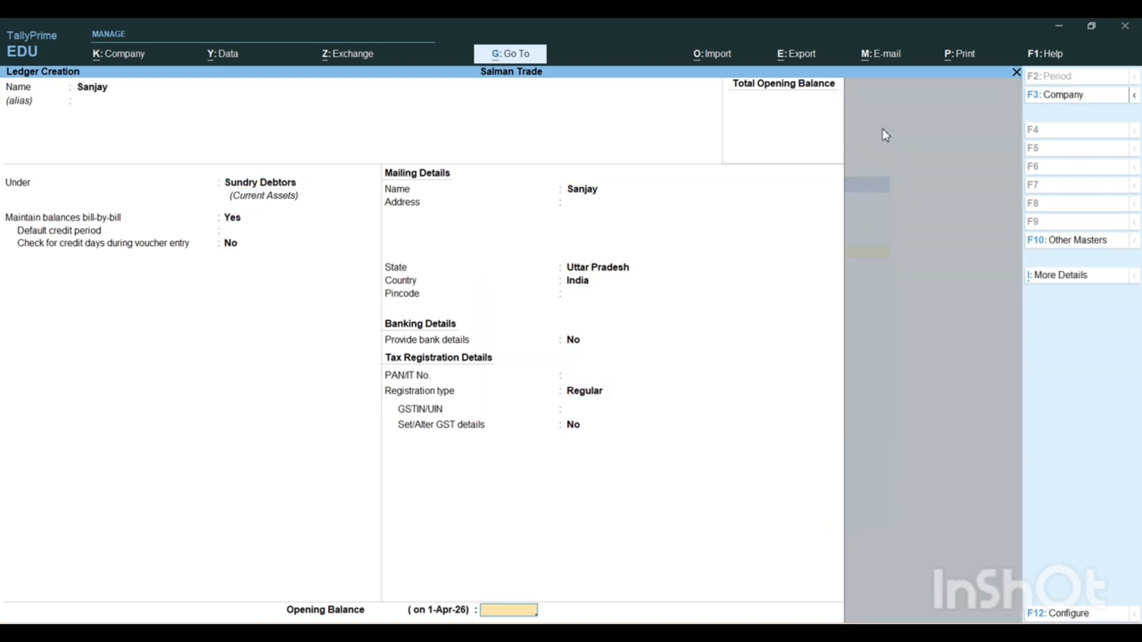
{"action": "key", "text": "Return"}
{"action": "key", "text": "Return"}
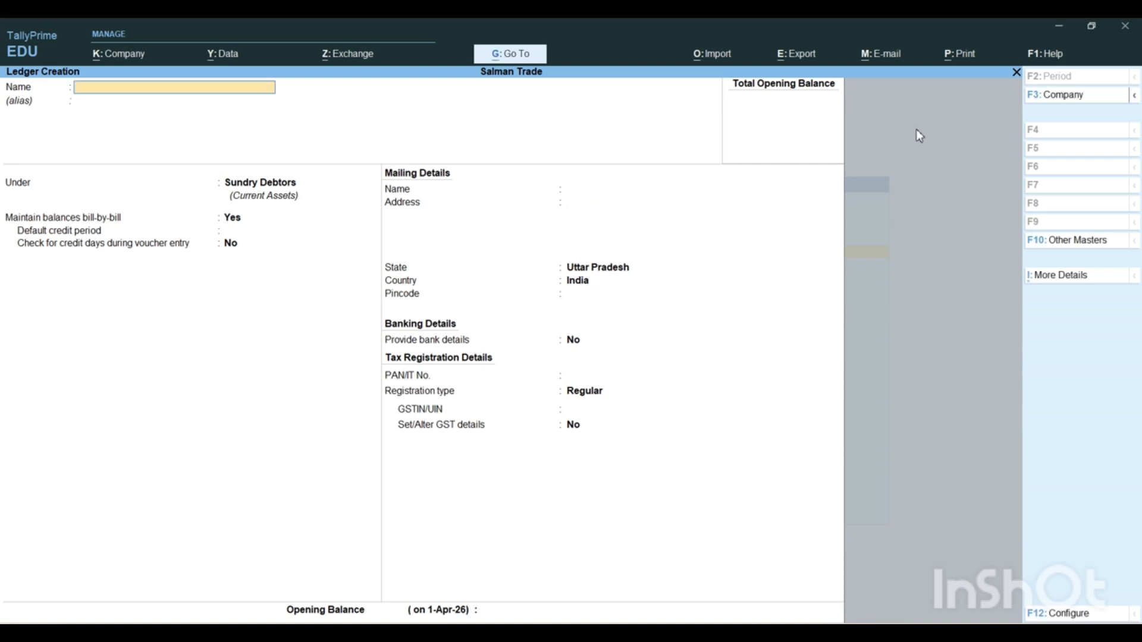
Step: Name the next ledger Bank and place it under the Bank Accounts group
{"action": "type", "text": "Bank"}
{"action": "key", "text": "Return"}
{"action": "key", "text": "Return"}
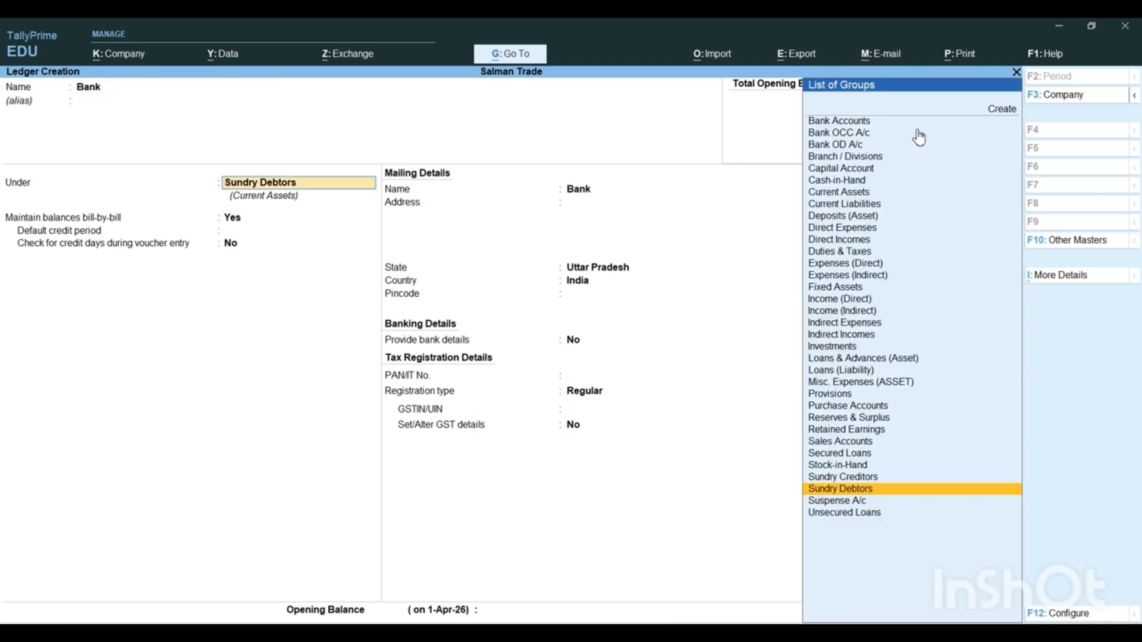
{"action": "type", "text": "Ba"}
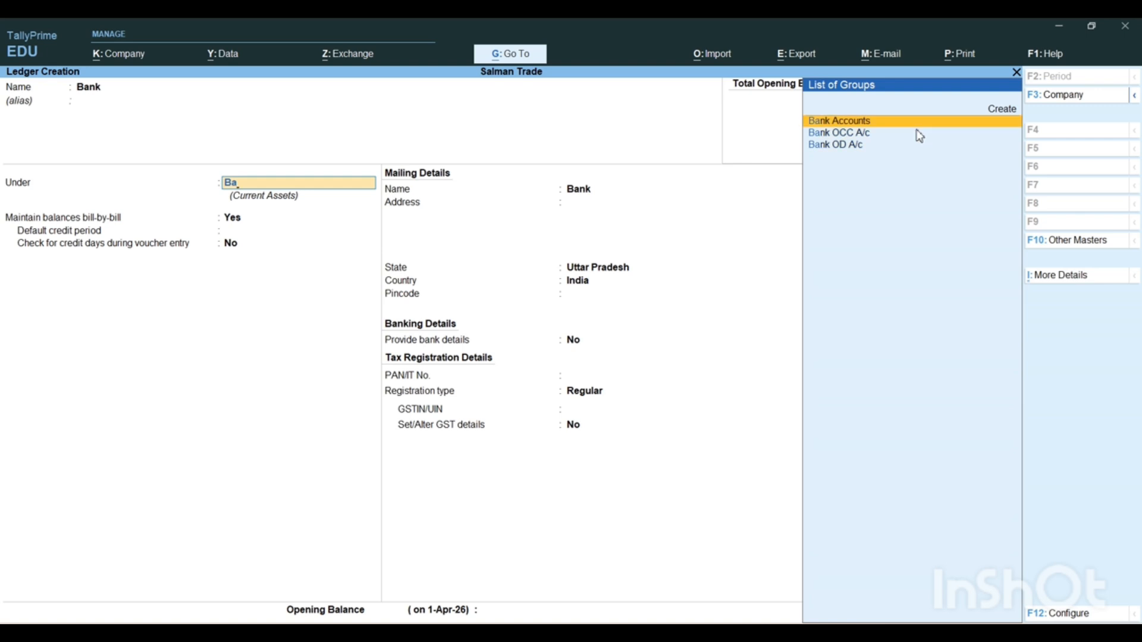
{"action": "key", "text": "Return"}
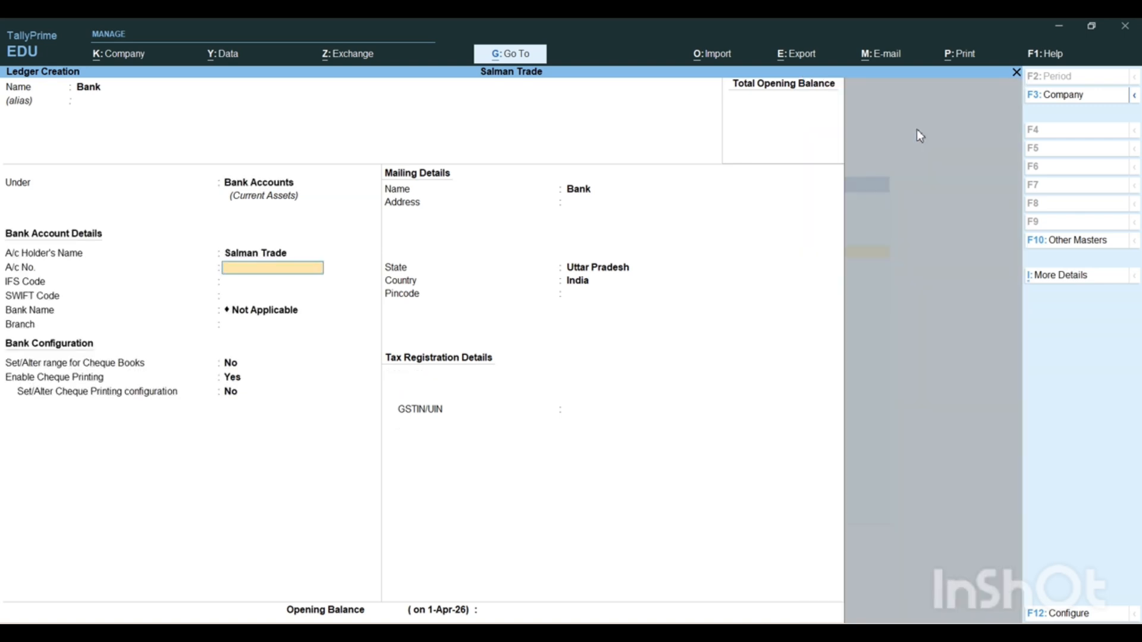
Step: Leave the Bank ledger's account number, IFS code and SWIFT code blank, keep the other defaults, and save it
{"action": "key", "text": "Return"}
{"action": "key", "text": "Return"}
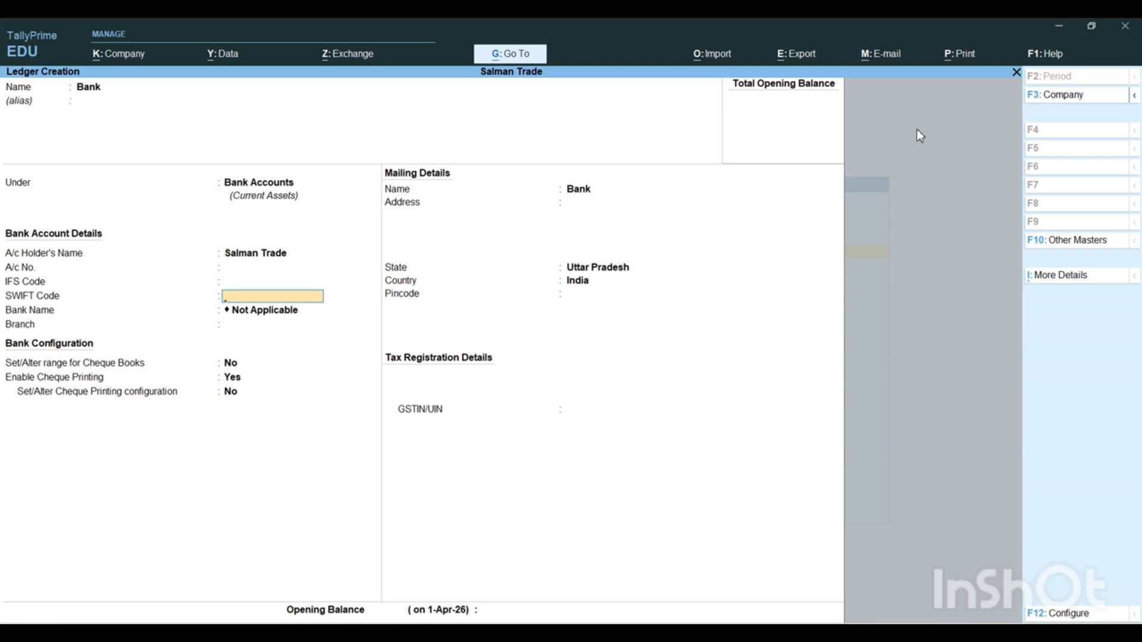
{"action": "key", "text": "Return"}
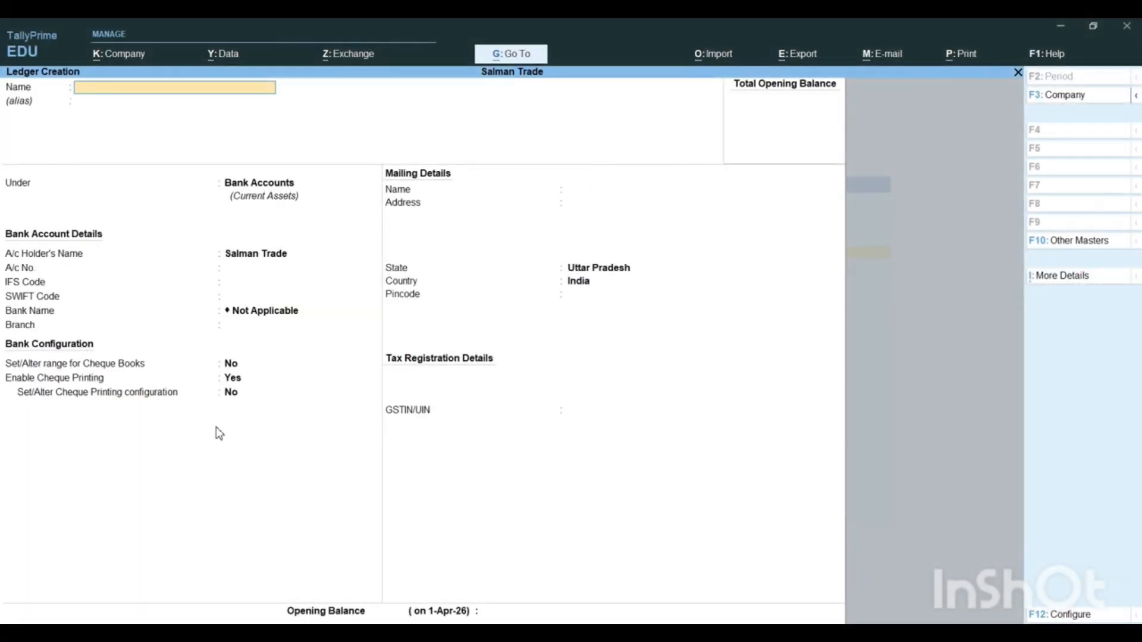
Step: Name the next ledger Furniture and place it under the Fixed Assets group
{"action": "type", "text": "F"}
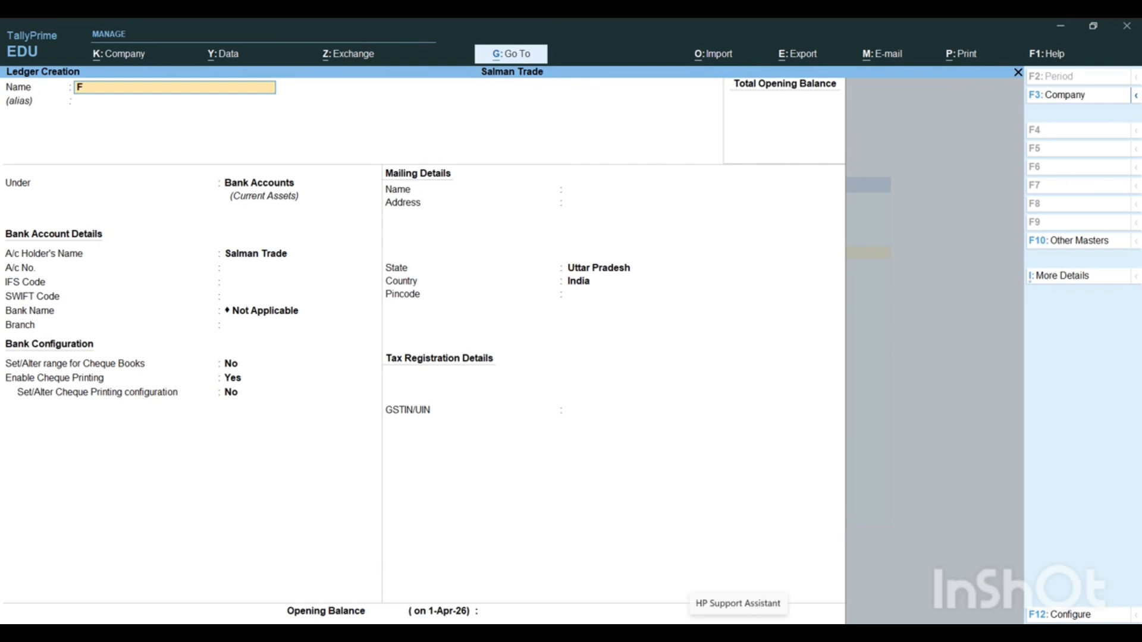
{"action": "type", "text": "urniture"}
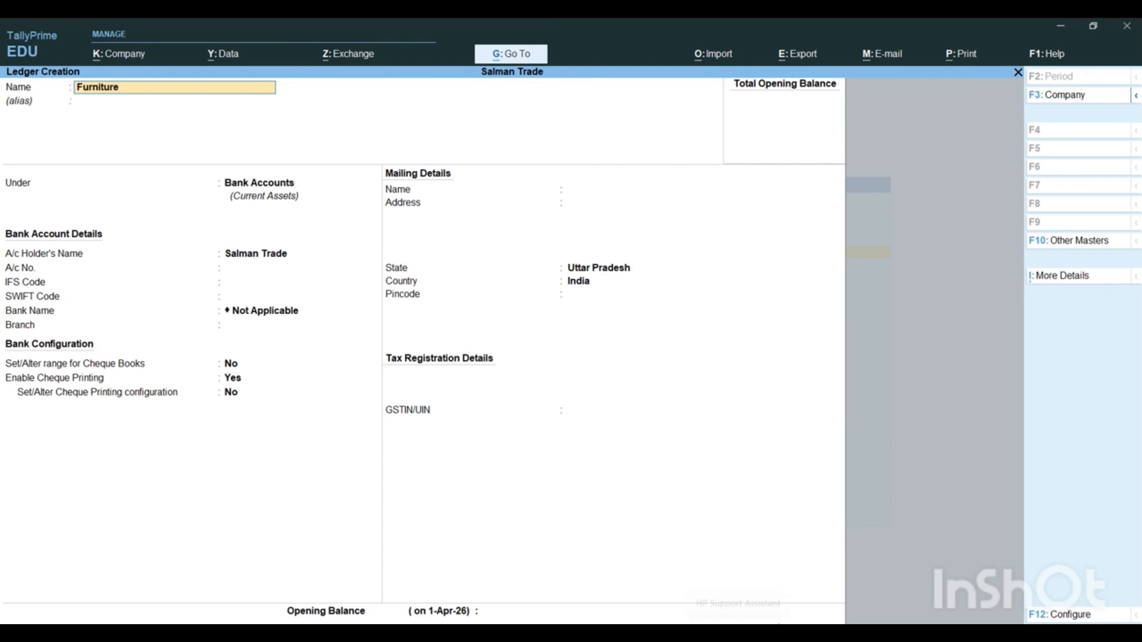
{"action": "key", "text": "Return"}
{"action": "key", "text": "Return"}
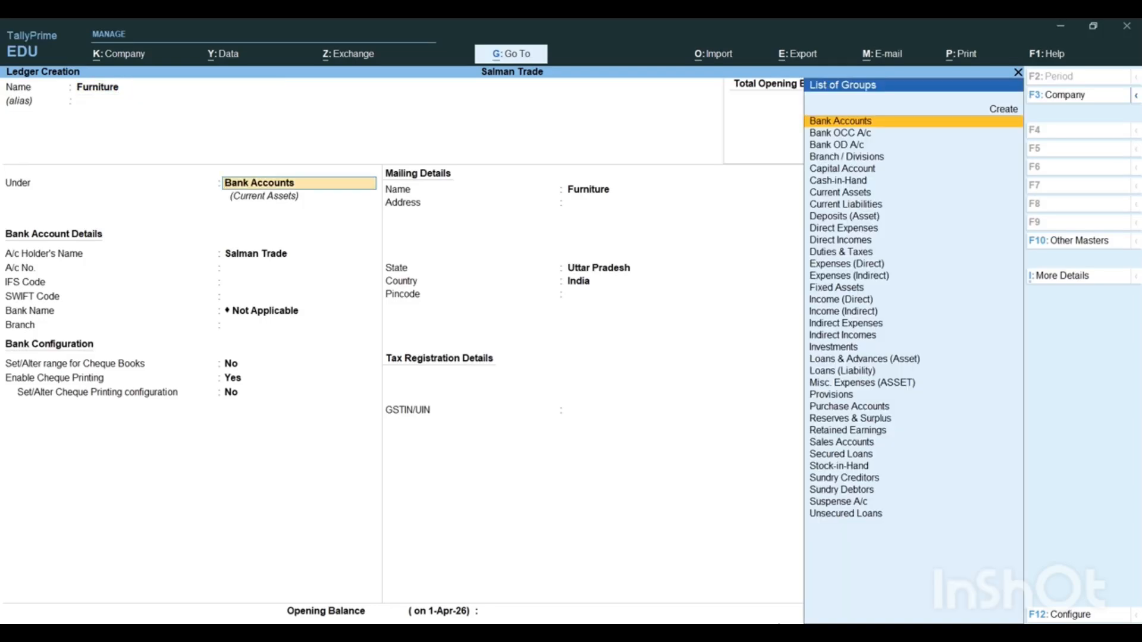
{"action": "type", "text": "Fi"}
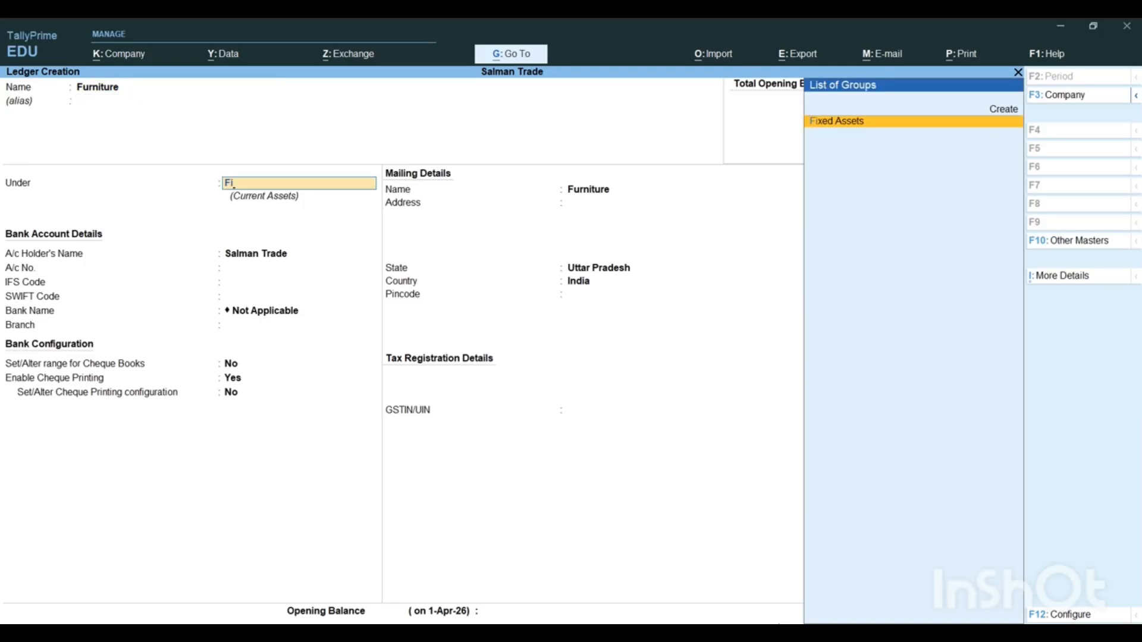
{"action": "key", "text": "Return"}
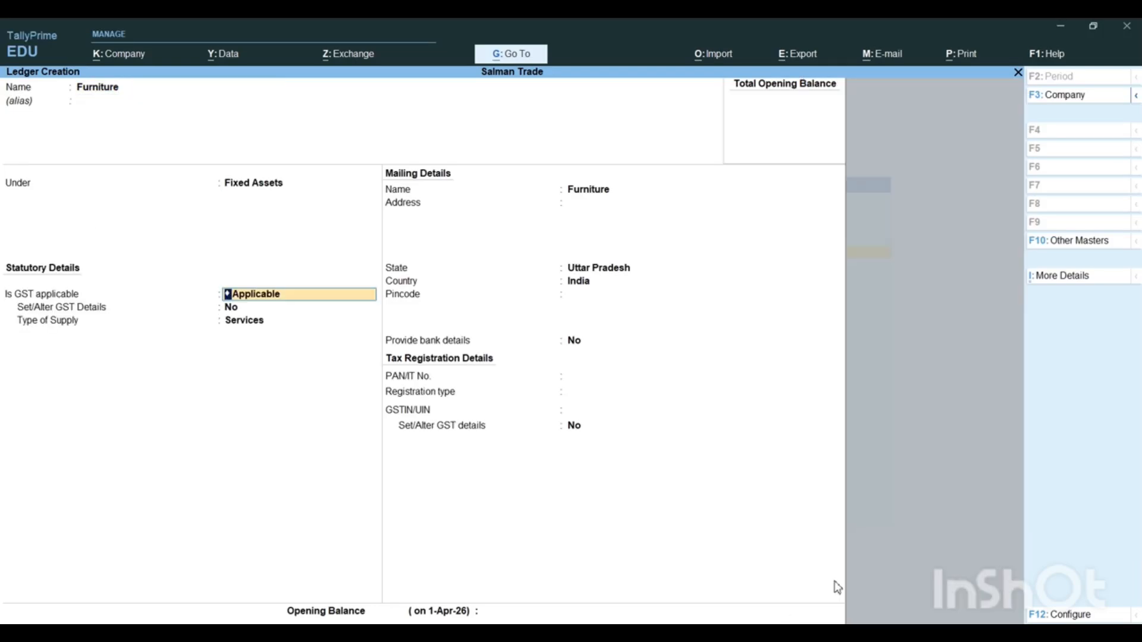
Step: Keep GST as Applicable and the type of supply as Services for Furniture, accept the remaining defaults, and save the ledger
{"action": "key", "text": "Return"}
{"action": "key", "text": "Return"}
{"action": "key", "text": "Return"}
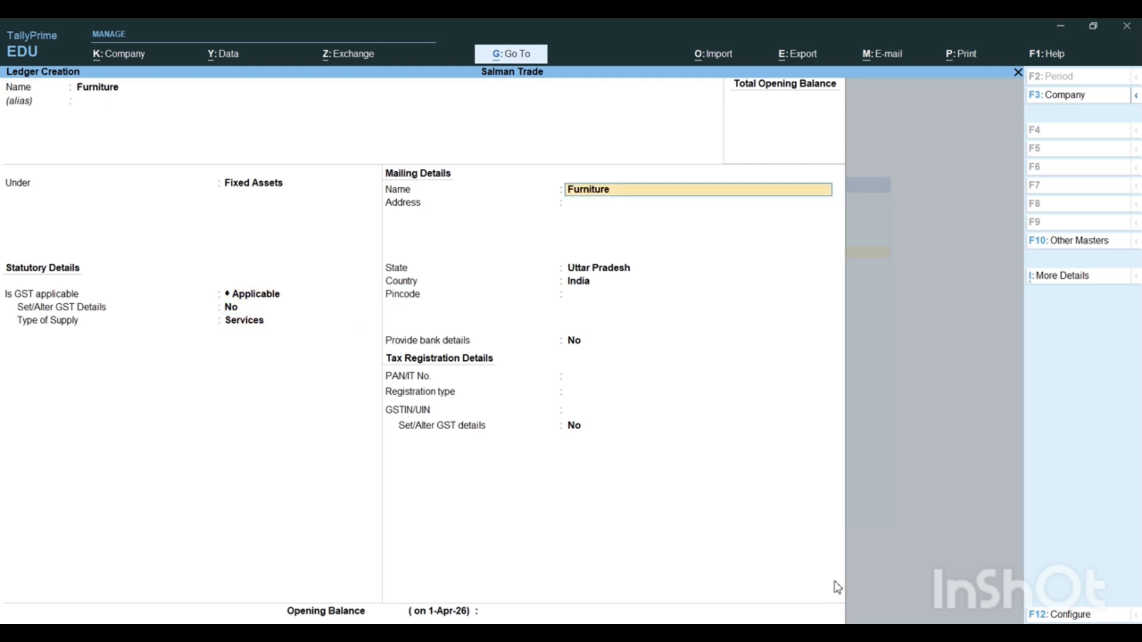
{"action": "key", "text": "Return"}
{"action": "key", "text": "Return"}
{"action": "key", "text": "Return"}
{"action": "key", "text": "Return"}
{"action": "key", "text": "Return"}
{"action": "key", "text": "Return"}
{"action": "key", "text": "Return"}
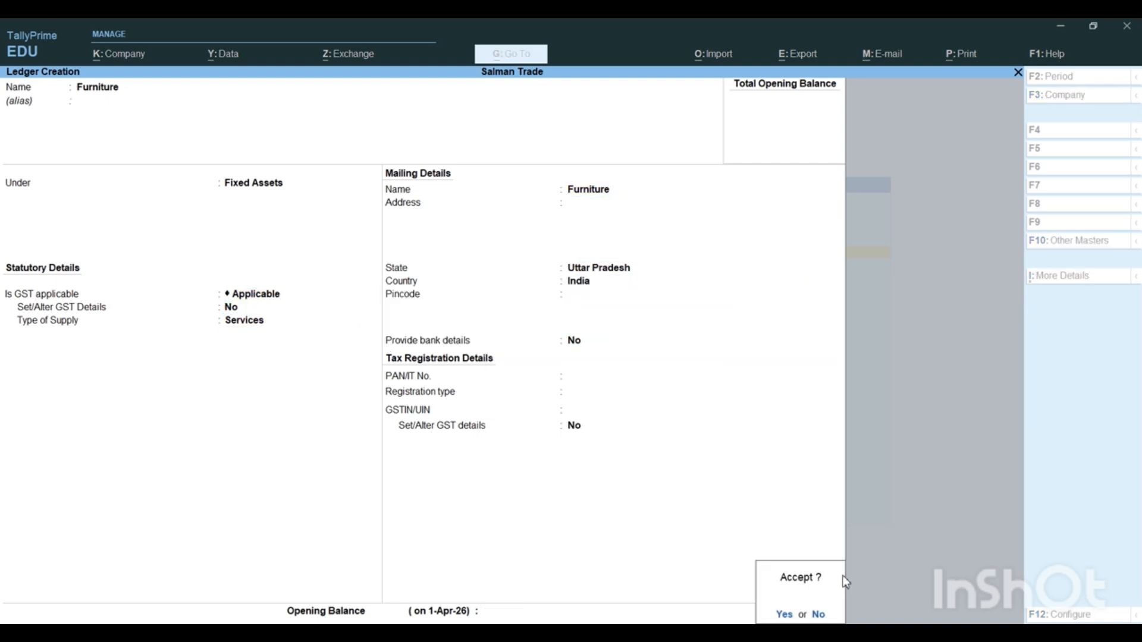
{"action": "key", "text": "Return"}
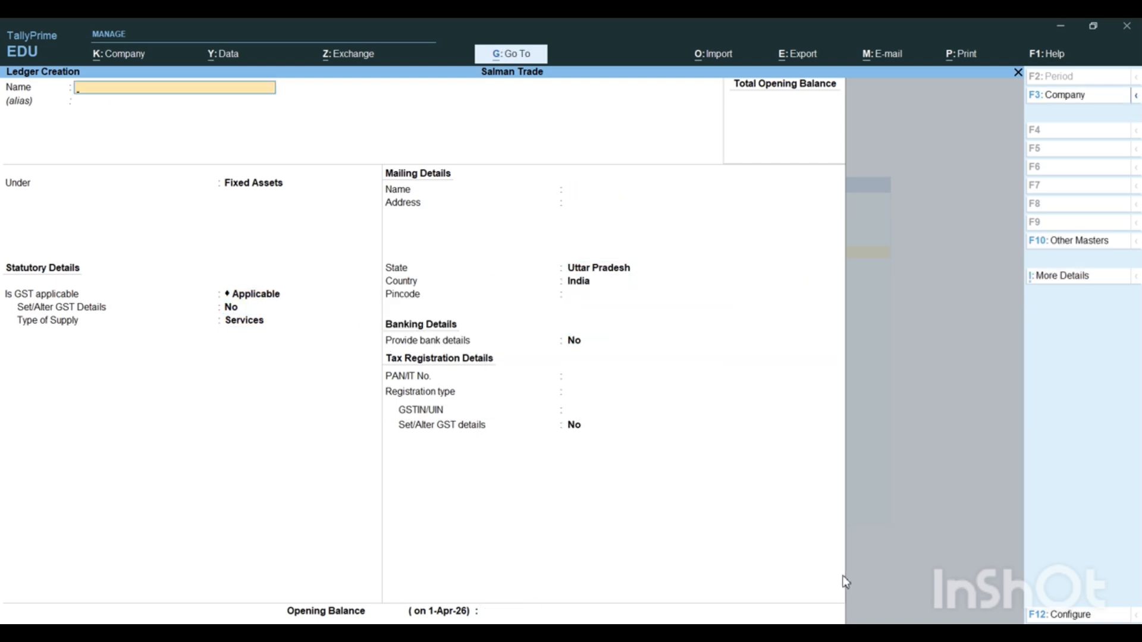
Step: Name the next ledger Machinery and keep it under the Fixed Assets group
{"action": "type", "text": "Mach"}
{"action": "key", "text": "BackSpace"}
{"action": "type", "text": "hi"}
{"action": "key", "text": "BackSpace"}
{"action": "type", "text": "nery"}
{"action": "key", "text": "Return"}
{"action": "key", "text": "Return"}
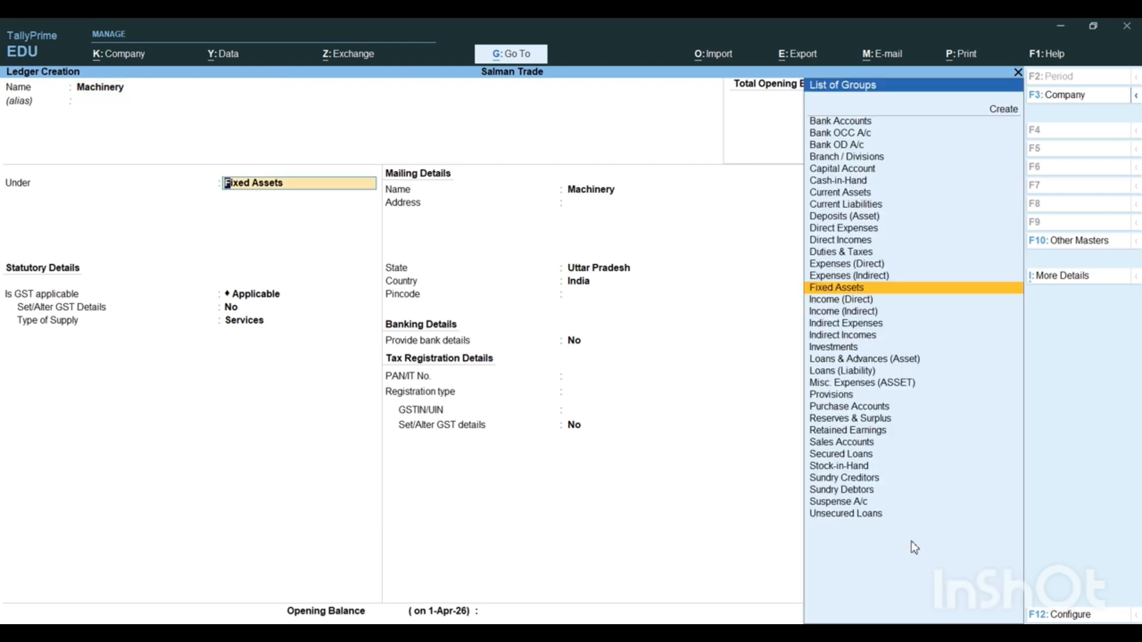
{"action": "key", "text": "Return"}
Step: Keep the default statutory, mailing, banking and tax registration details and save the Machinery ledger
{"action": "key", "text": "Return"}
{"action": "key", "text": "Return"}
{"action": "key", "text": "Return"}
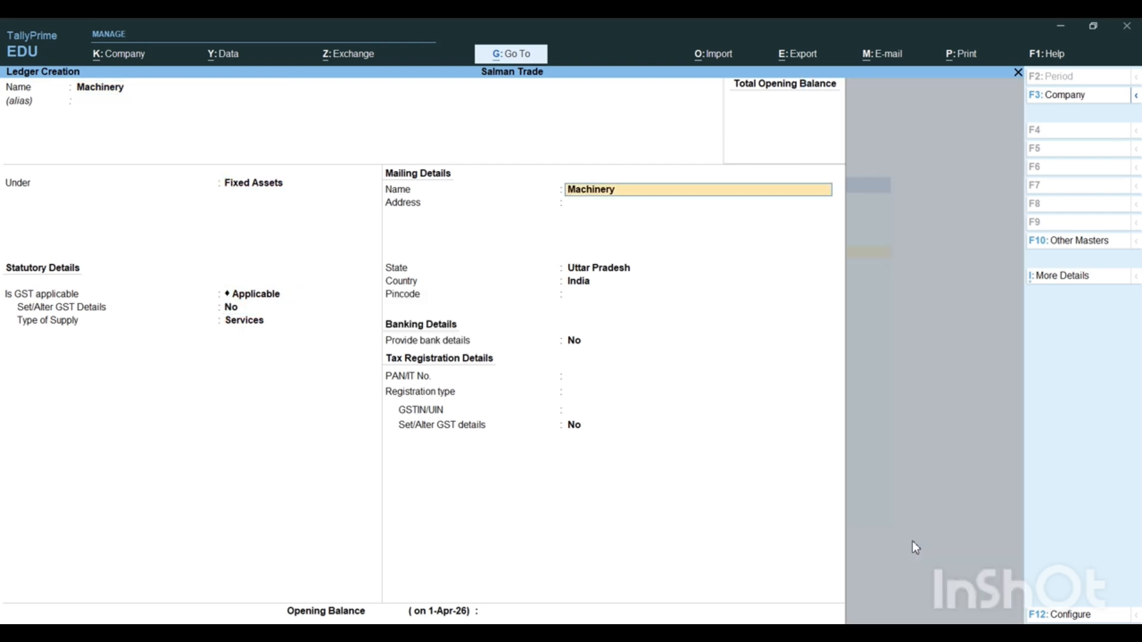
{"action": "key", "text": "Return"}
{"action": "key", "text": "Return"}
{"action": "key", "text": "Return"}
{"action": "key", "text": "Return"}
{"action": "key", "text": "Return"}
{"action": "key", "text": "Return"}
{"action": "key", "text": "Return"}
{"action": "key", "text": "Return"}
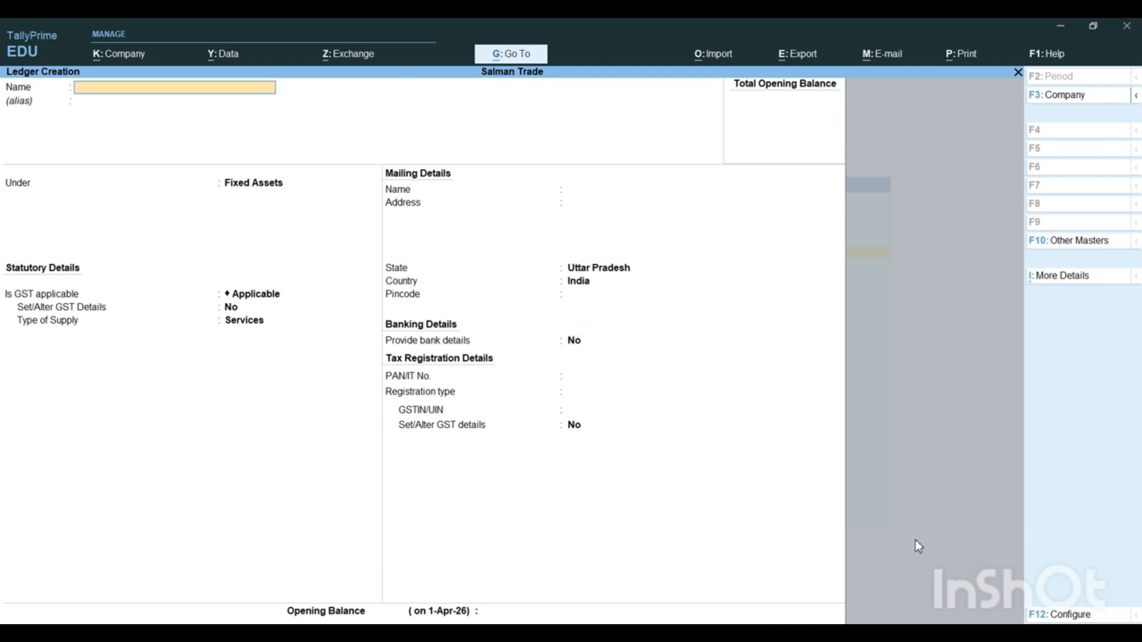
Step: Leave ledger creation and open a new Receipt voucher for Salman Trade
{"action": "key", "text": "Escape"}
{"action": "key", "text": "Escape"}
{"action": "key", "text": "Escape"}
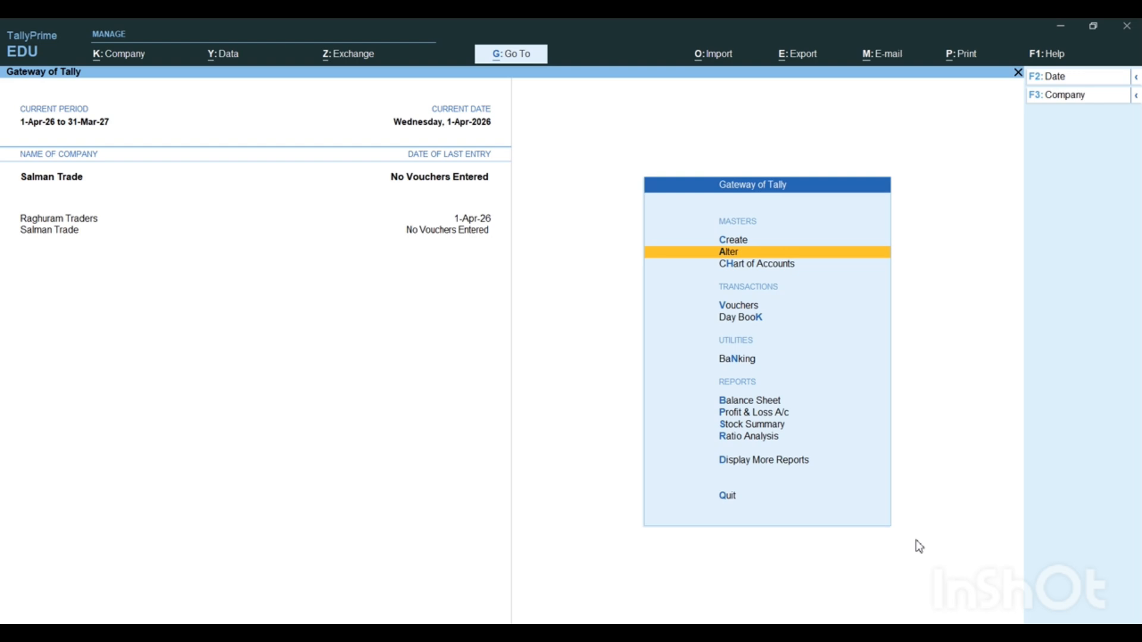
{"action": "key", "text": "v"}
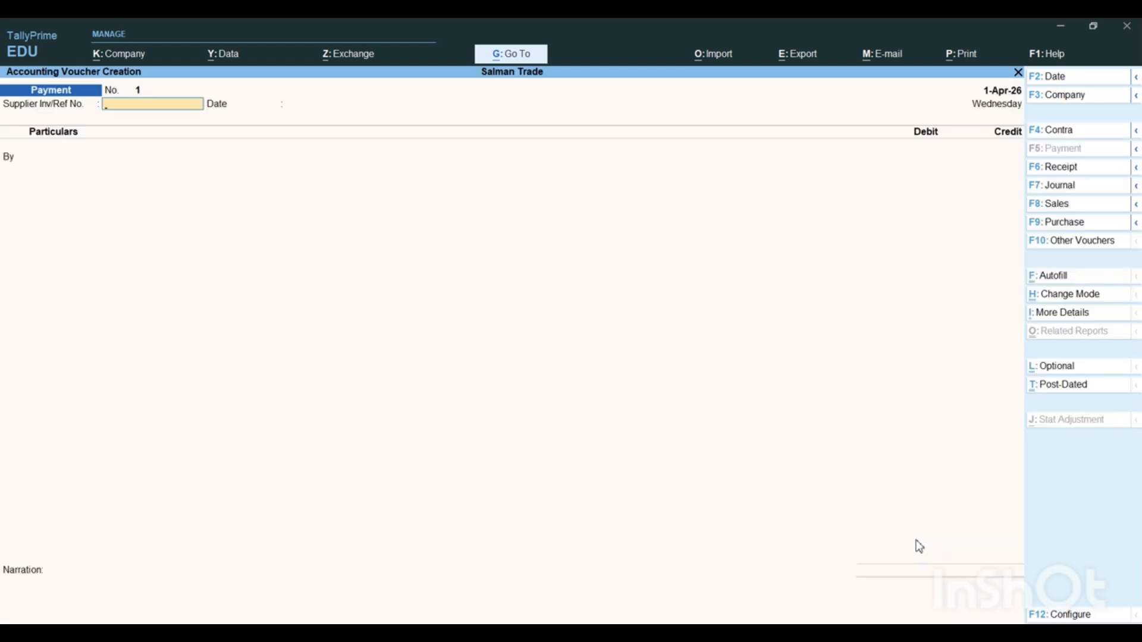
{"action": "key", "text": "F6"}
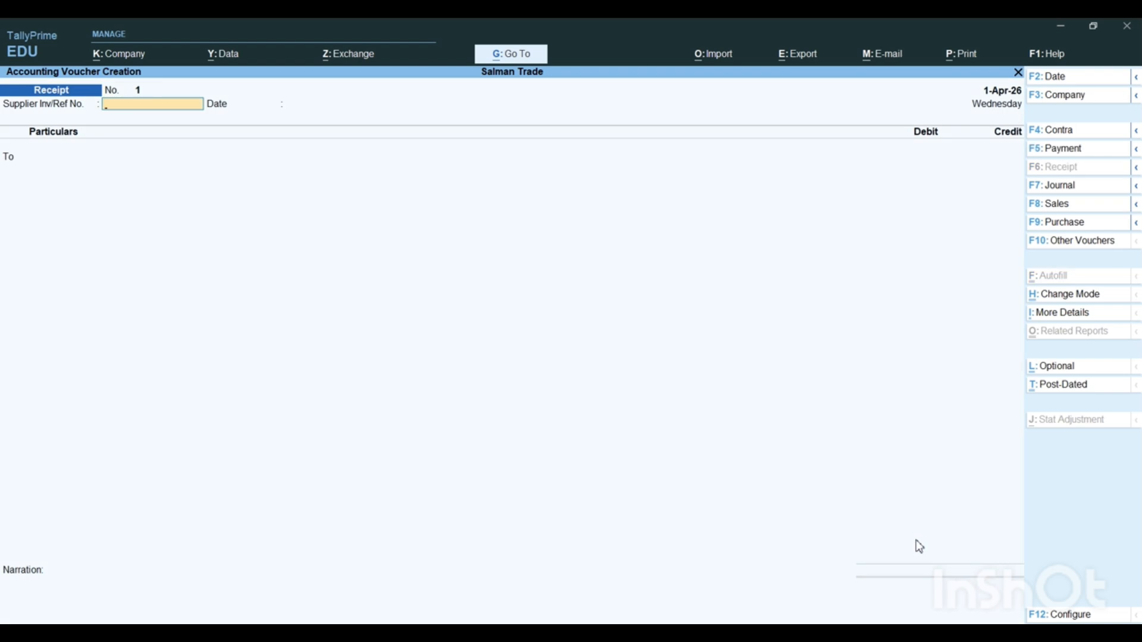
Step: Leave the receipt's reference and date blank and credit the Capital ledger with 500000
{"action": "key", "text": "Return"}
{"action": "key", "text": "Return"}
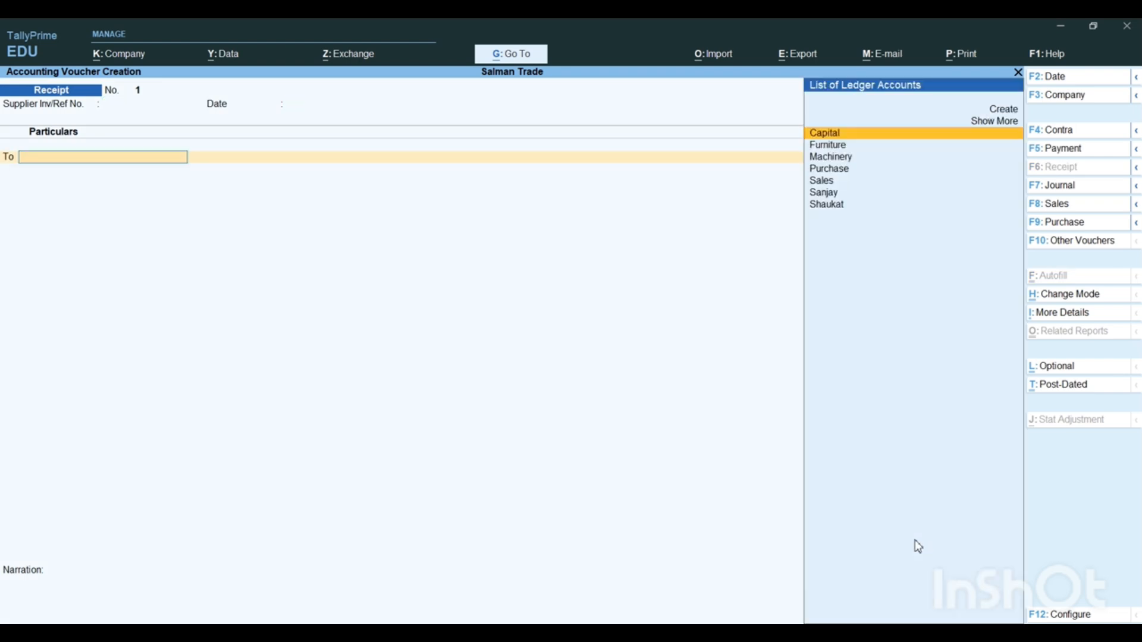
{"action": "key", "text": "Return"}
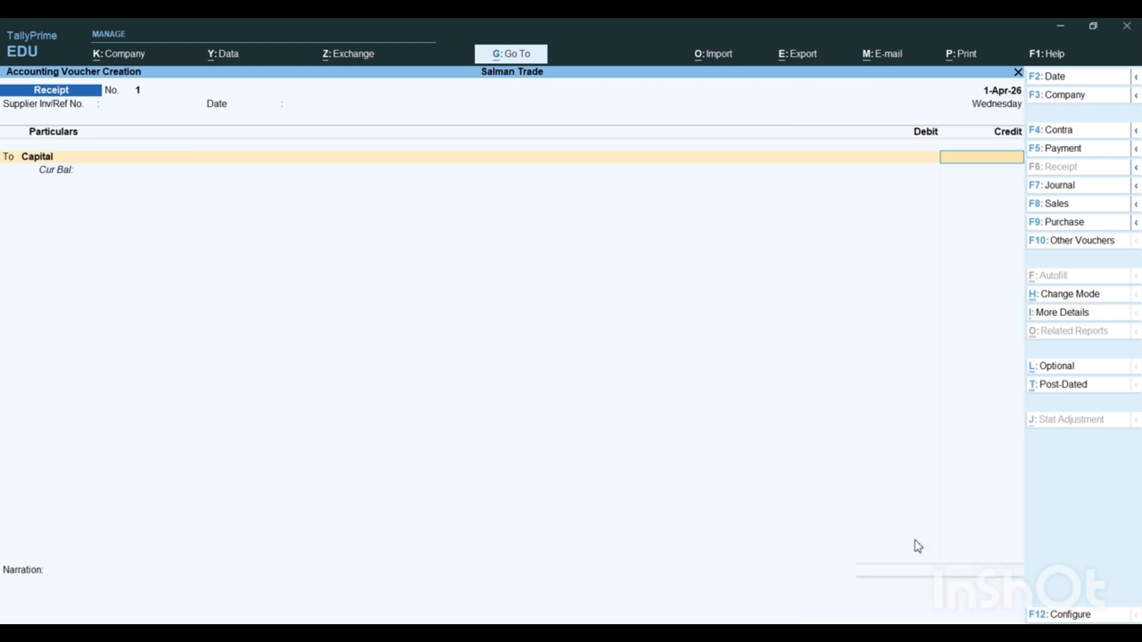
{"action": "type", "text": "500000"}
{"action": "key", "text": "Return"}
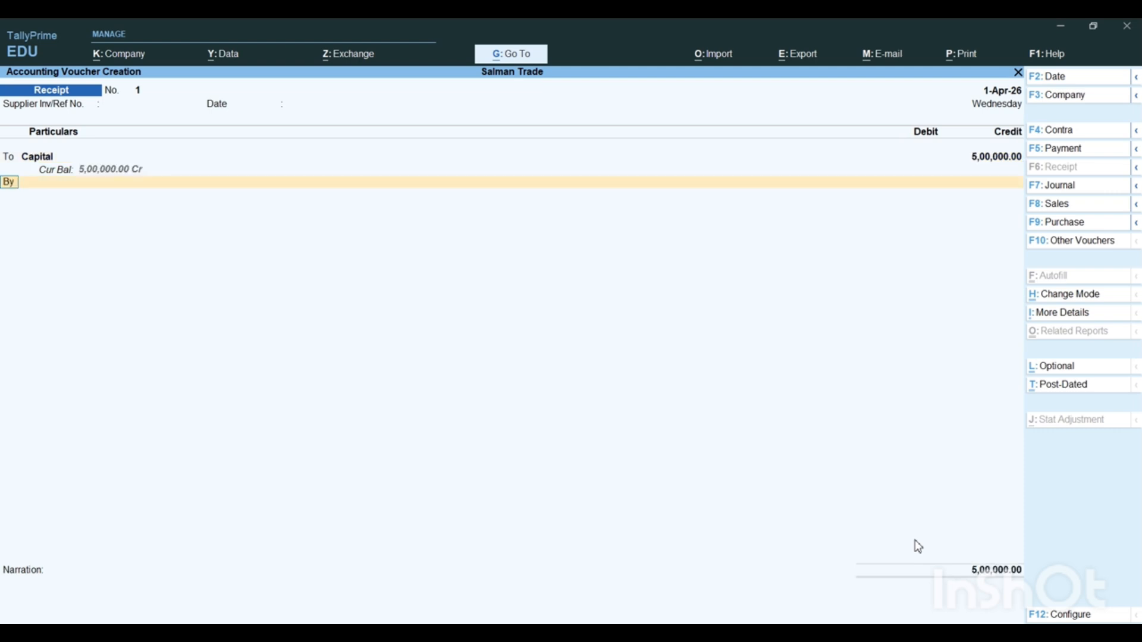
Step: Debit Cash for the full receipt amount, leave the narration blank, and save the receipt voucher
{"action": "key", "text": "Return"}
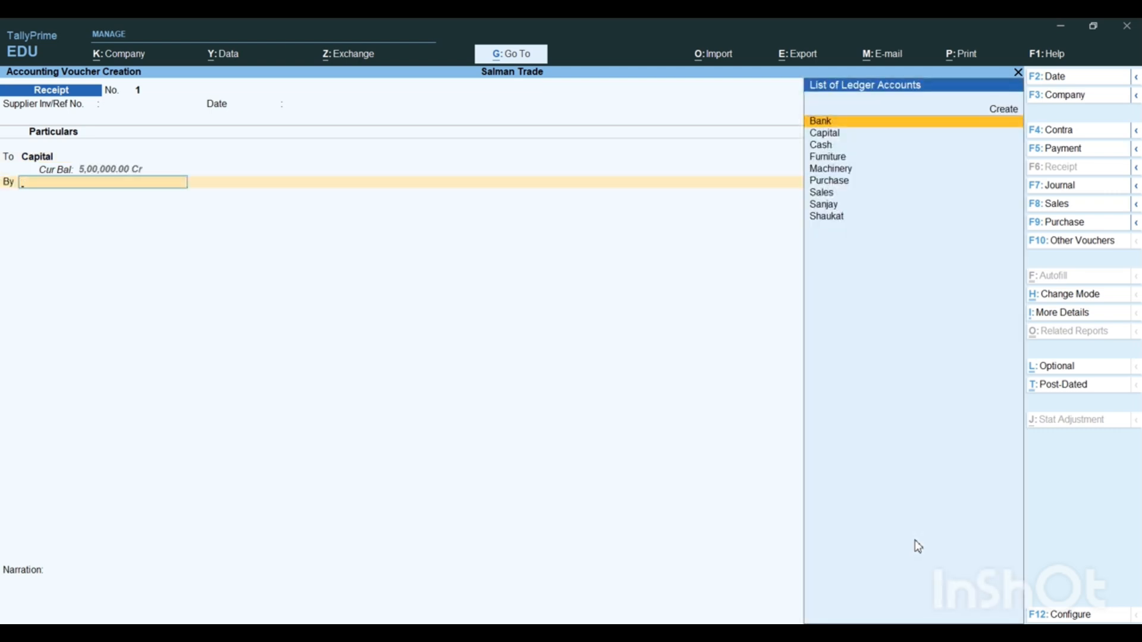
{"action": "type", "text": "Cash"}
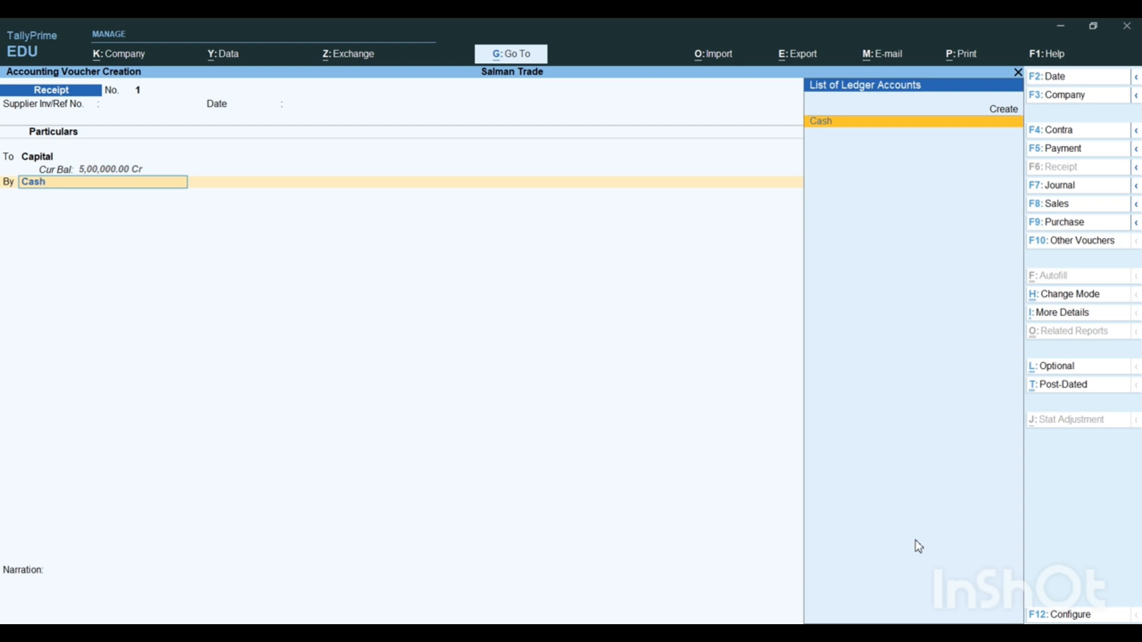
{"action": "key", "text": "Return"}
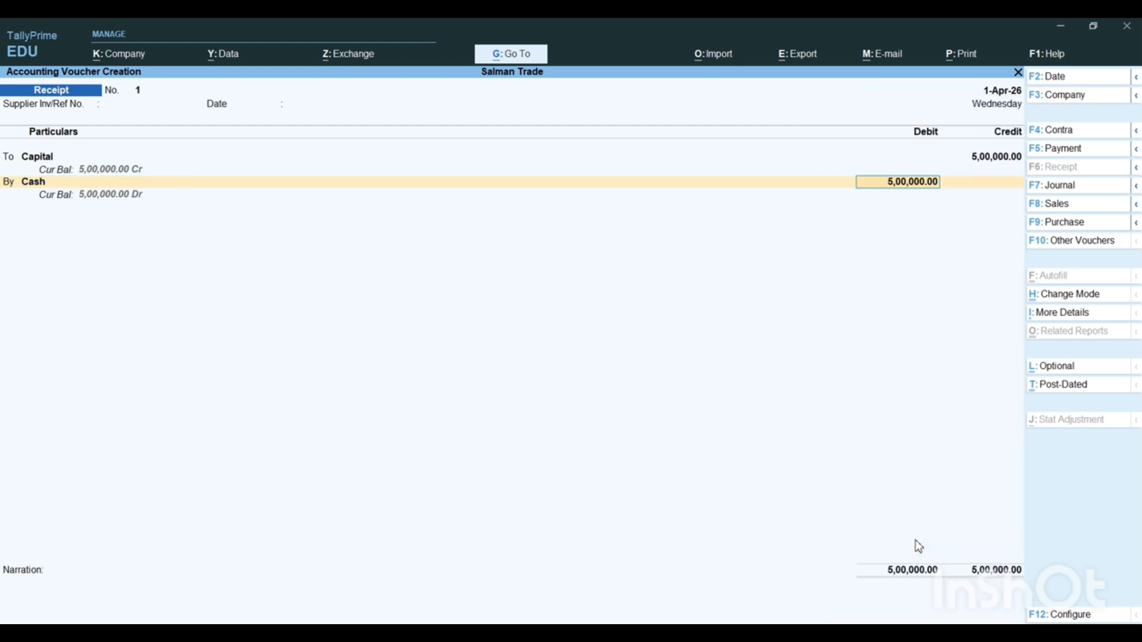
{"action": "key", "text": "Return"}
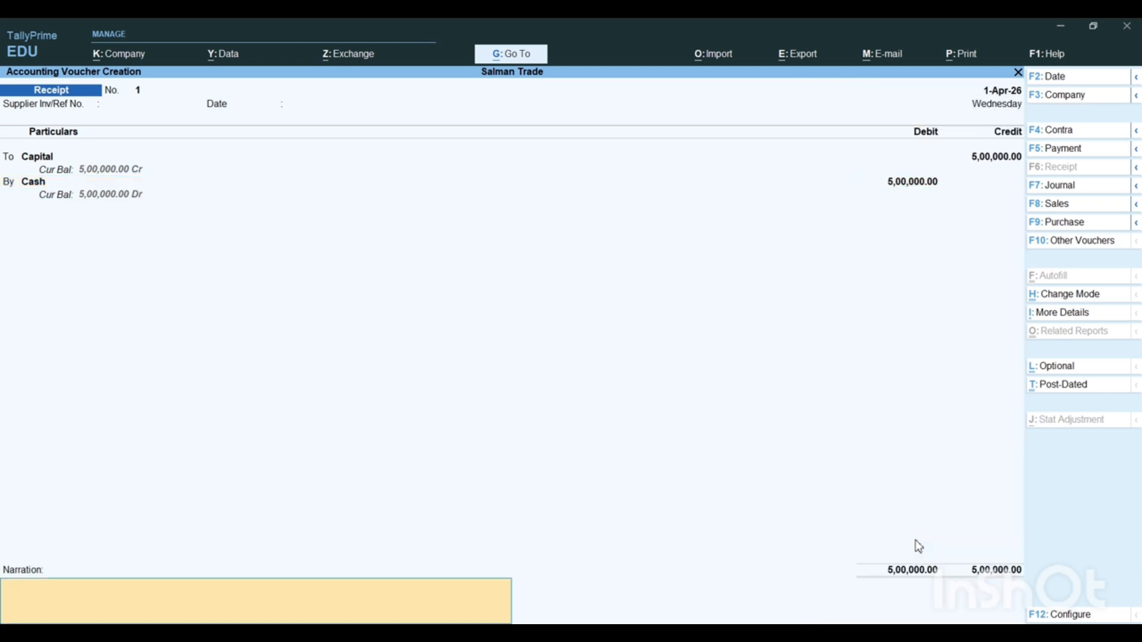
{"action": "key", "text": "Return"}
{"action": "key", "text": "Return"}
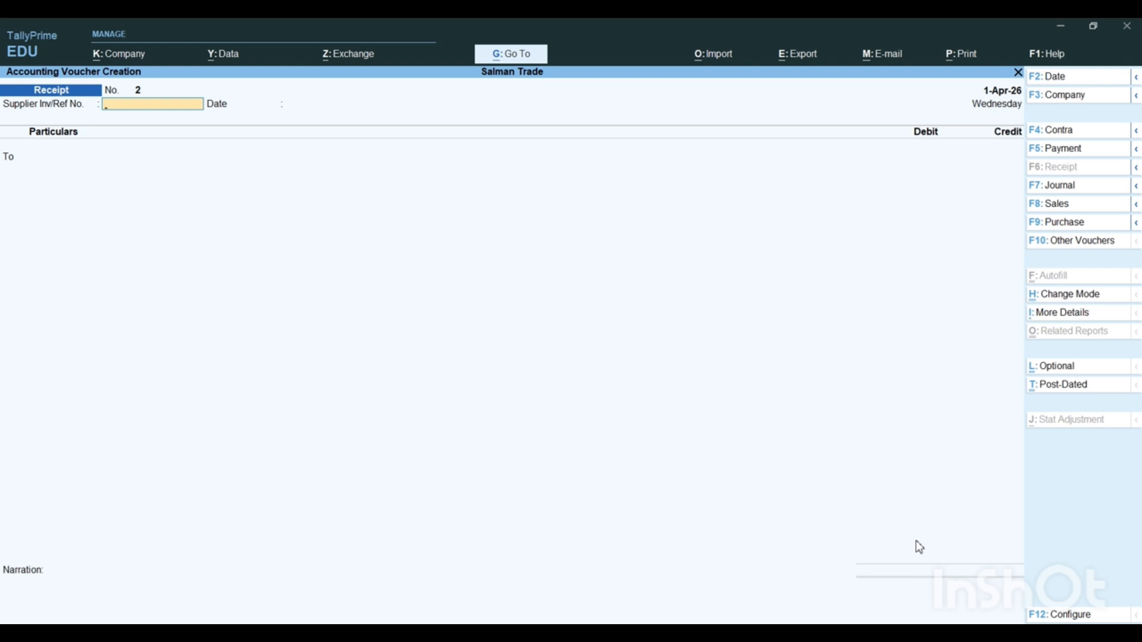
Step: Open a new Purchase voucher and change its mode to As Voucher
{"action": "key", "text": "F9"}
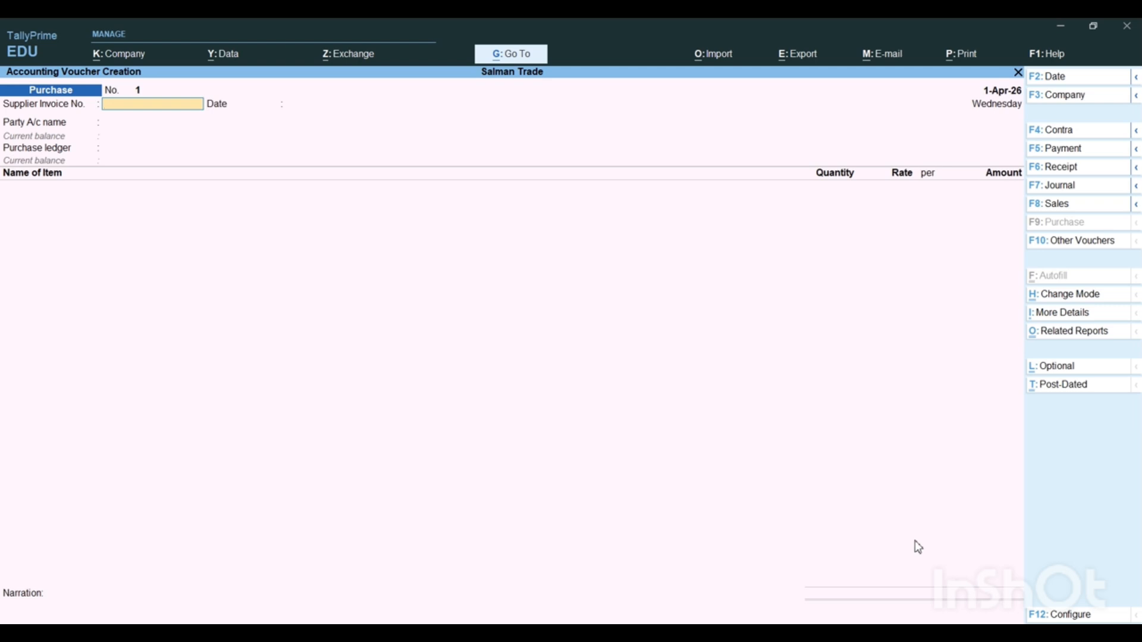
{"action": "key", "text": "ctrl+h"}
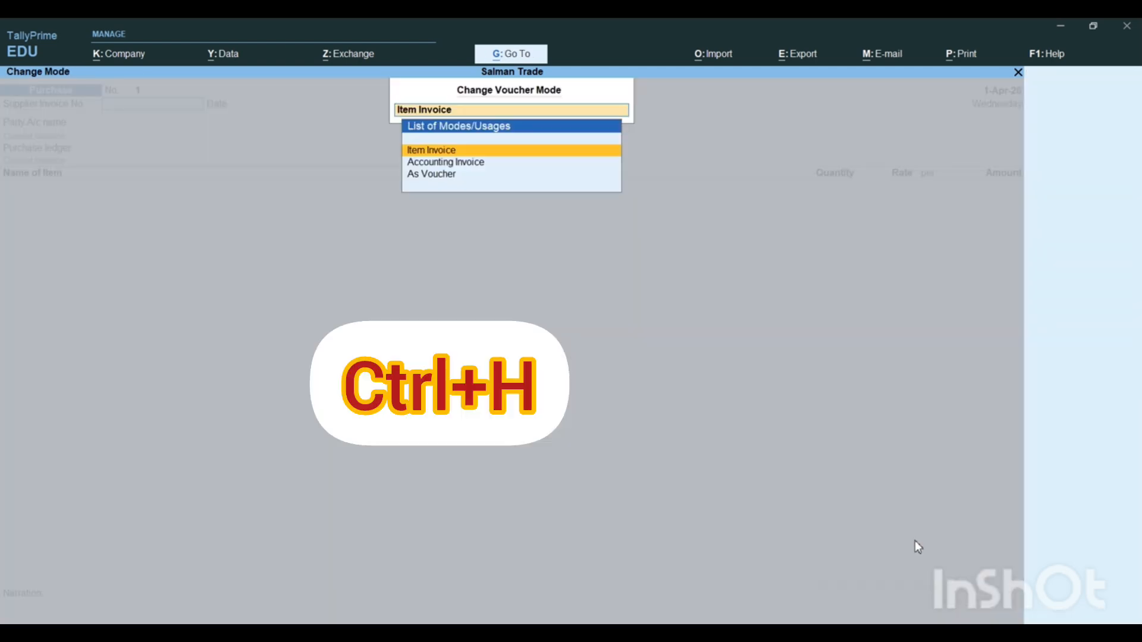
{"action": "key", "text": "Down"}
{"action": "key", "text": "Down"}
{"action": "key", "text": "Return"}
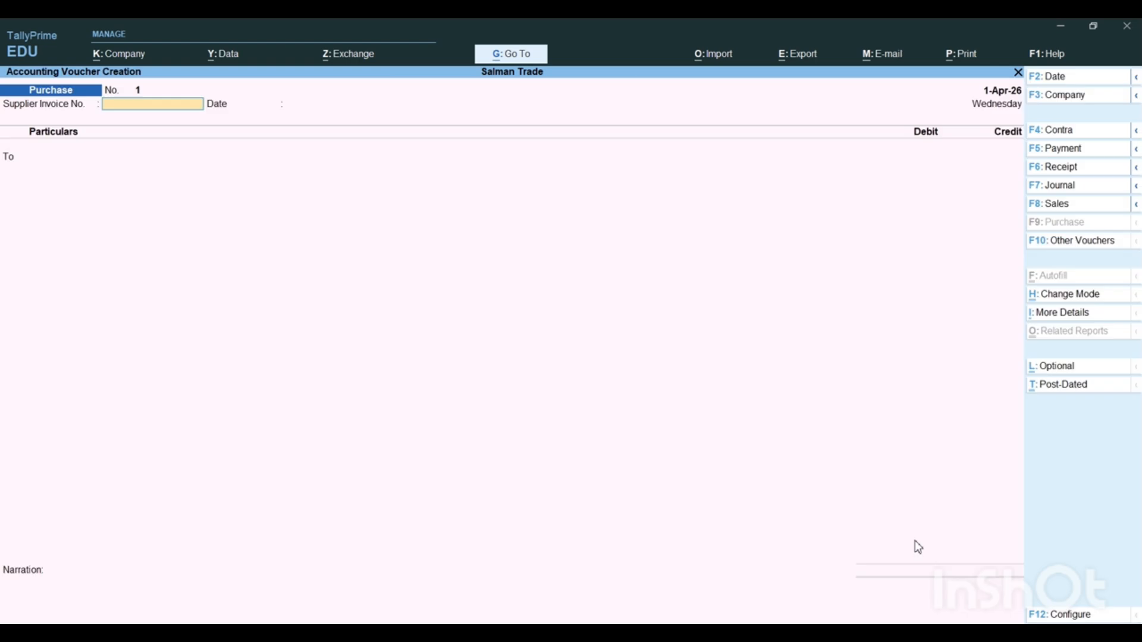
Step: Leave the invoice number and date blank, choose Cash as the credited ledger, and accept the default receipt and party details
{"action": "key", "text": "Return"}
{"action": "key", "text": "Return"}
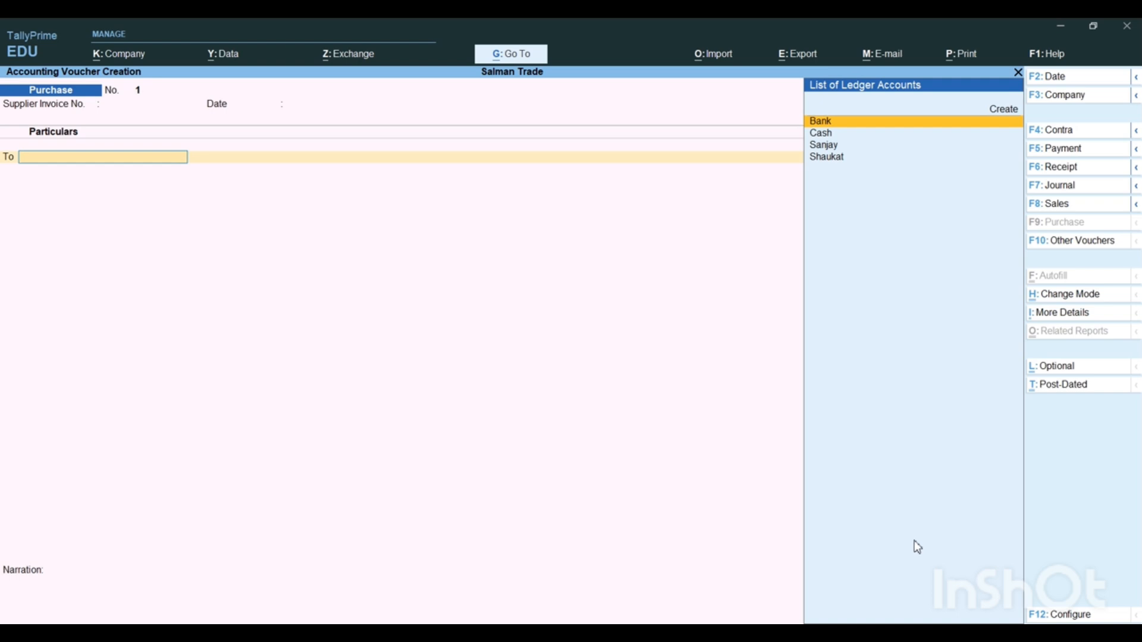
{"action": "key", "text": "Down"}
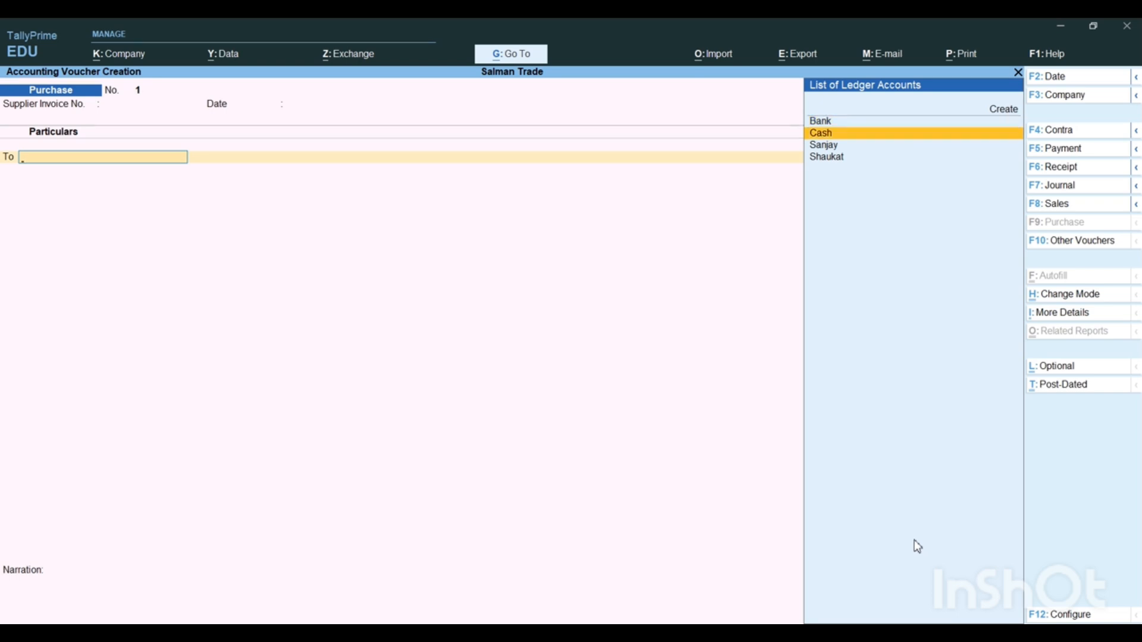
{"action": "key", "text": "Return"}
{"action": "key", "text": "Return"}
{"action": "key", "text": "Return"}
{"action": "key", "text": "Return"}
{"action": "key", "text": "Return"}
{"action": "key", "text": "Return"}
{"action": "key", "text": "Return"}
{"action": "key", "text": "Return"}
{"action": "key", "text": "Return"}
{"action": "key", "text": "Return"}
{"action": "key", "text": "Return"}
{"action": "key", "text": "Return"}
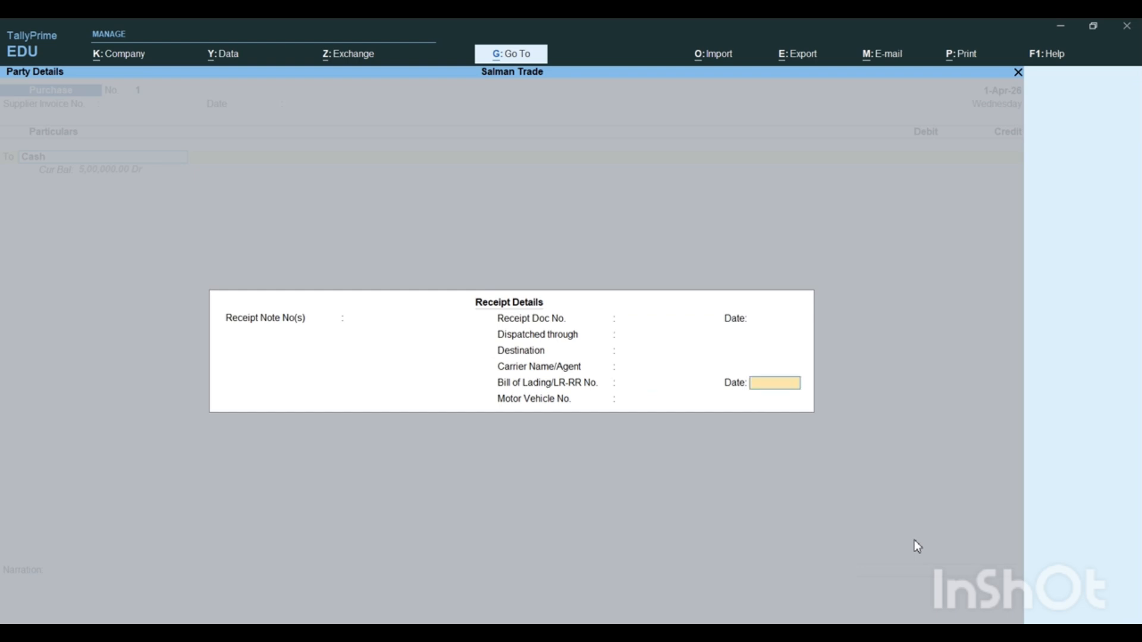
{"action": "key", "text": "Return"}
{"action": "key", "text": "Return"}
{"action": "key", "text": "Return"}
{"action": "key", "text": "Return"}
{"action": "key", "text": "Return"}
{"action": "key", "text": "Return"}
{"action": "key", "text": "Return"}
{"action": "key", "text": "Return"}
{"action": "key", "text": "Return"}
{"action": "key", "text": "Return"}
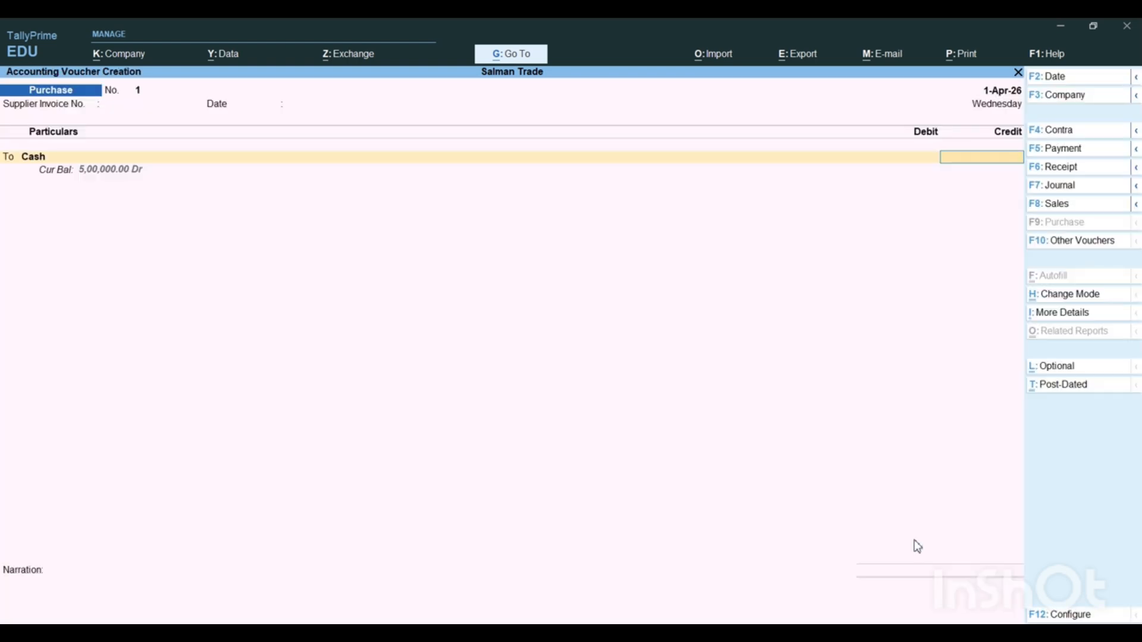
Step: Credit Cash with 5000 against the Purchase ledger, leave the narration blank, and save the purchase voucher
{"action": "type", "text": "5000"}
{"action": "key", "text": "Return"}
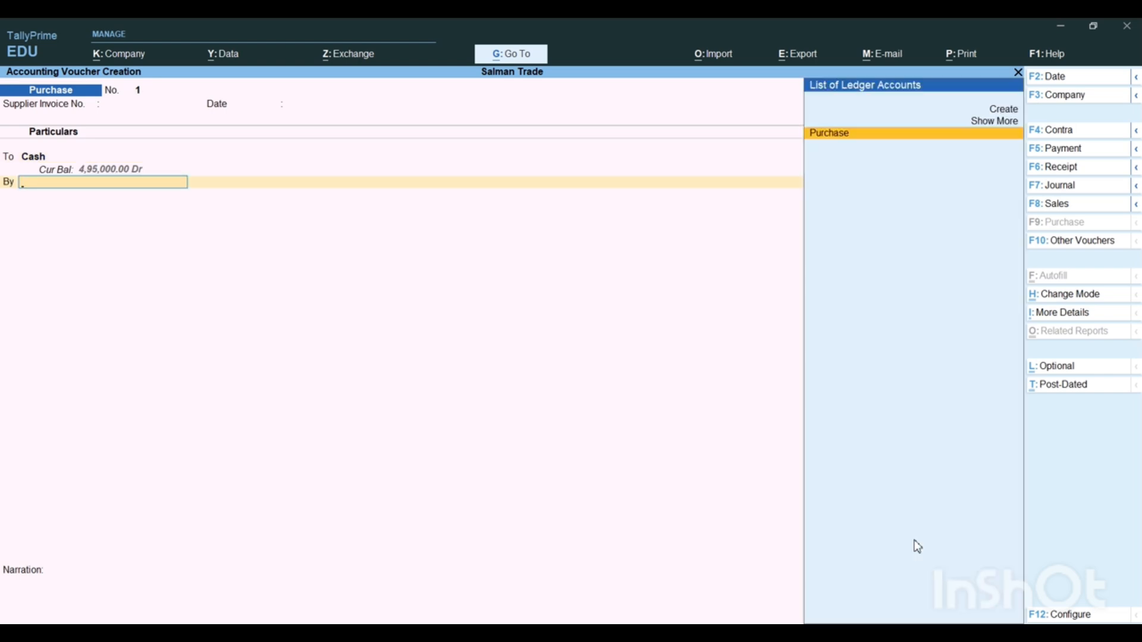
{"action": "key", "text": "Return"}
{"action": "key", "text": "Return"}
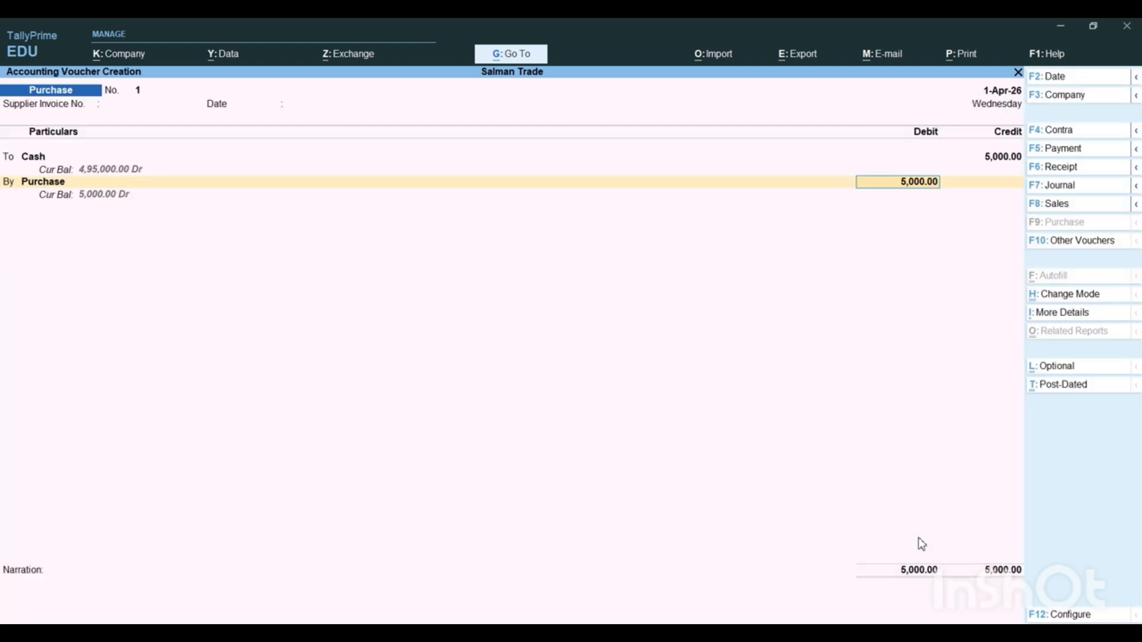
{"action": "key", "text": "Return"}
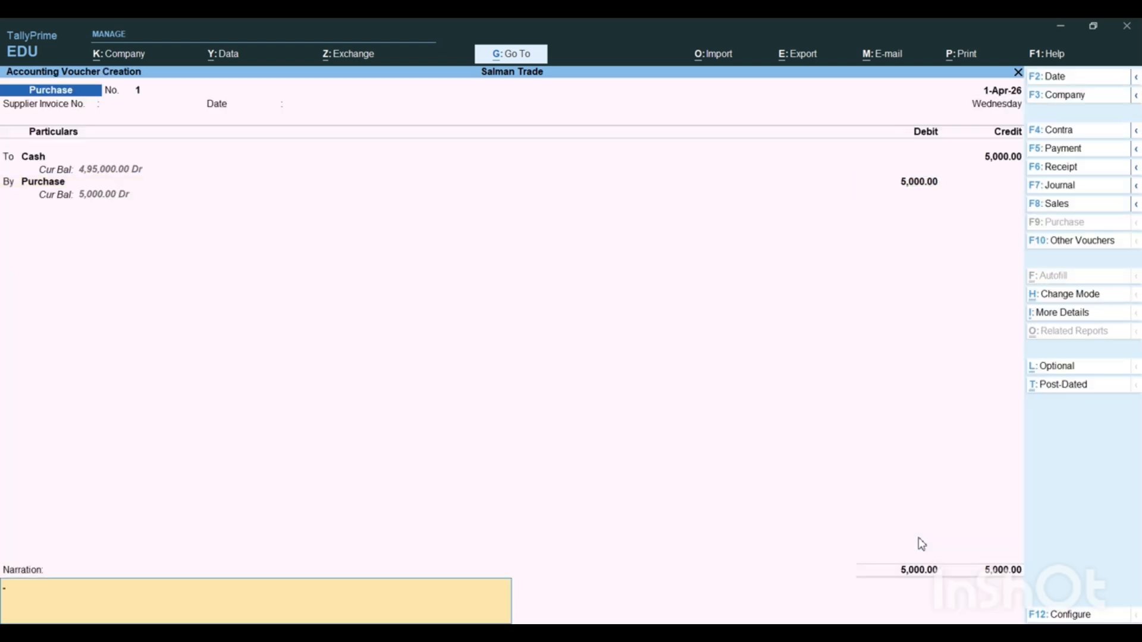
{"action": "key", "text": "Return"}
{"action": "key", "text": "Return"}
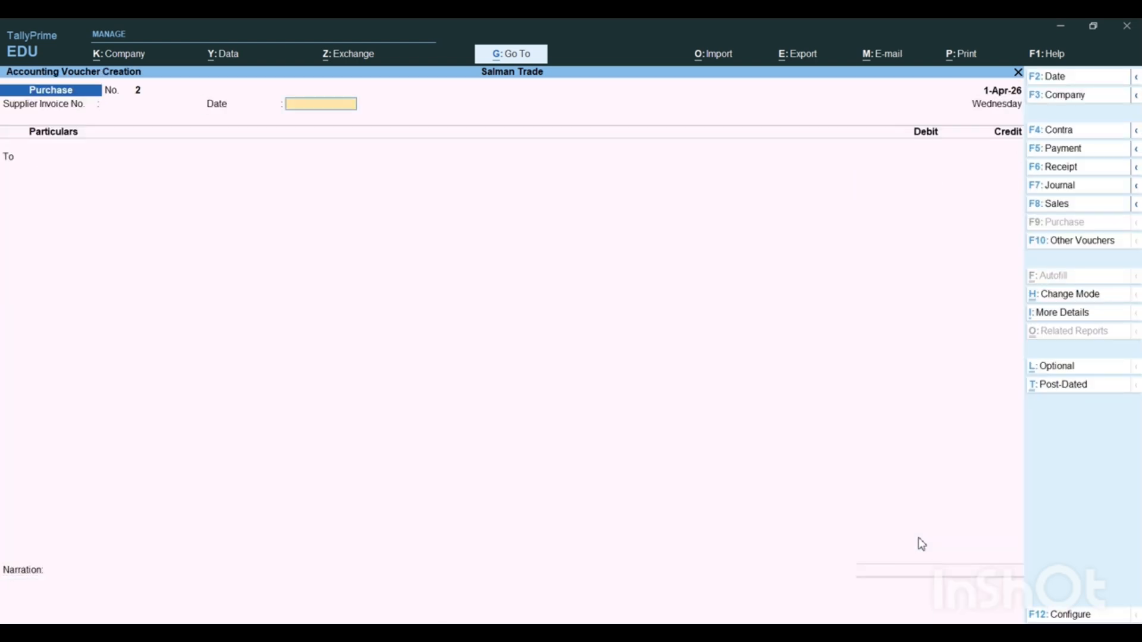
Step: Choose the last-listed supplier as the credited ledger of the second purchase voucher and accept the default receipt and party details
{"action": "key", "text": "Return"}
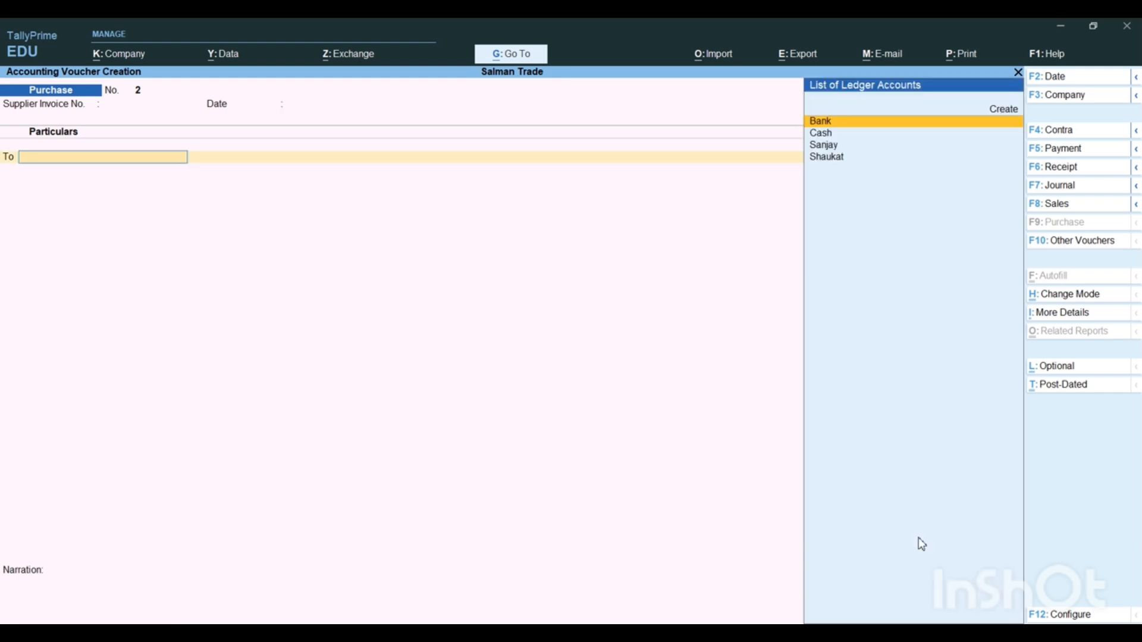
{"action": "type", "text": "sh"}
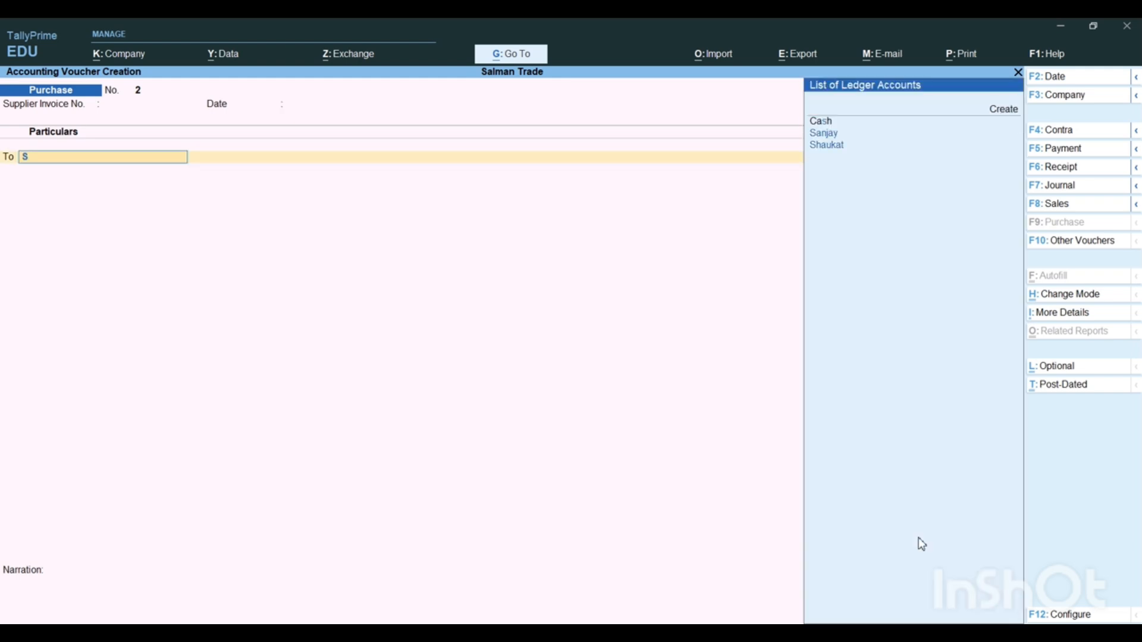
{"action": "key", "text": "Return"}
{"action": "key", "text": "Return"}
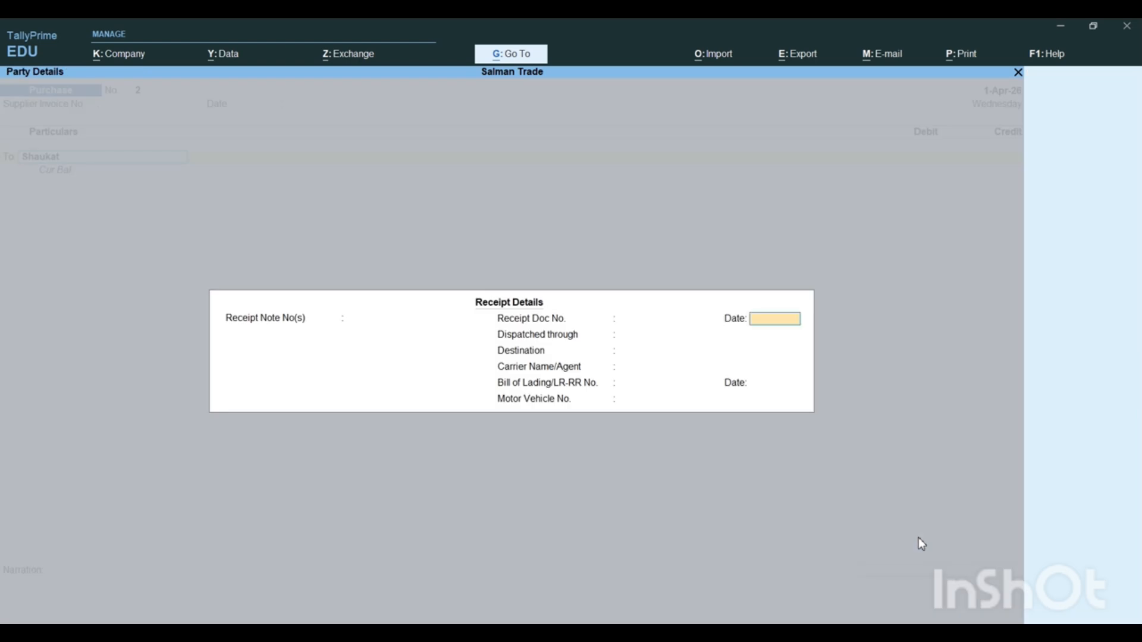
{"action": "key", "text": "Return"}
{"action": "key", "text": "Return"}
{"action": "key", "text": "Return"}
{"action": "key", "text": "Return"}
{"action": "key", "text": "Return"}
{"action": "key", "text": "Return"}
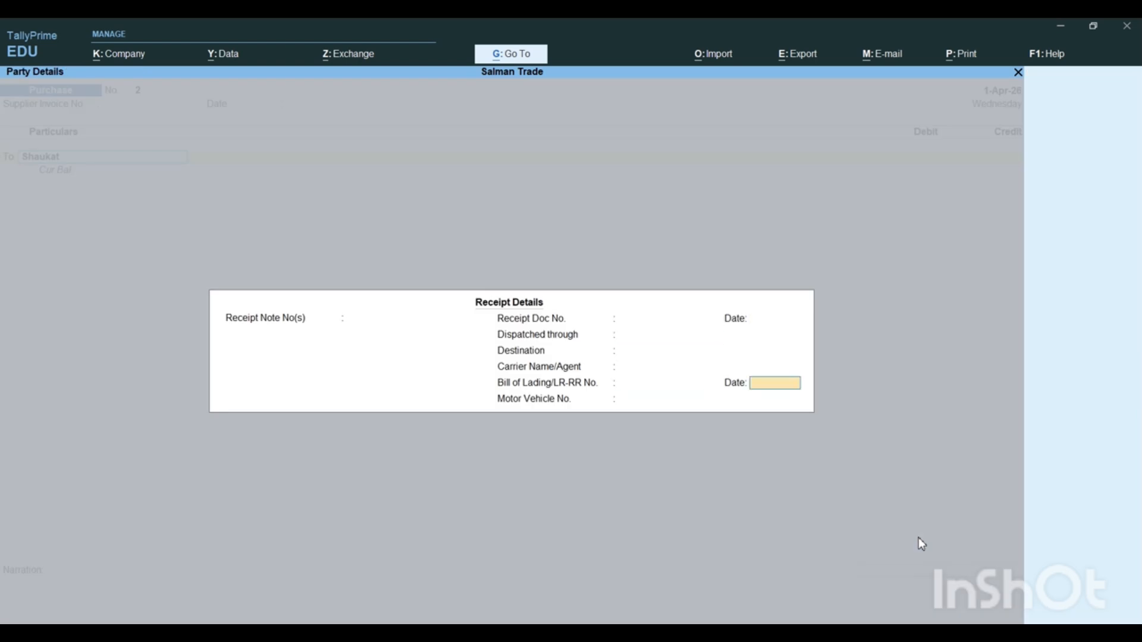
{"action": "key", "text": "Return"}
{"action": "key", "text": "Return"}
{"action": "key", "text": "Return"}
{"action": "key", "text": "Return"}
{"action": "key", "text": "Return"}
{"action": "key", "text": "Return"}
{"action": "key", "text": "Return"}
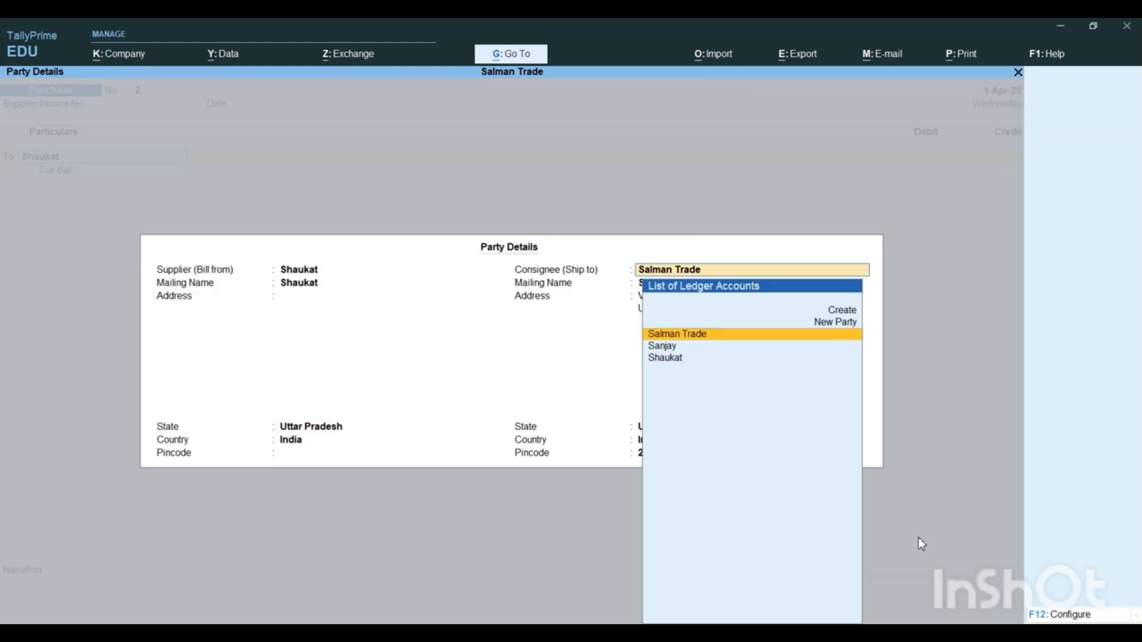
{"action": "key", "text": "Return"}
{"action": "key", "text": "Return"}
{"action": "key", "text": "Return"}
{"action": "key", "text": "Return"}
{"action": "key", "text": "Return"}
{"action": "key", "text": "Return"}
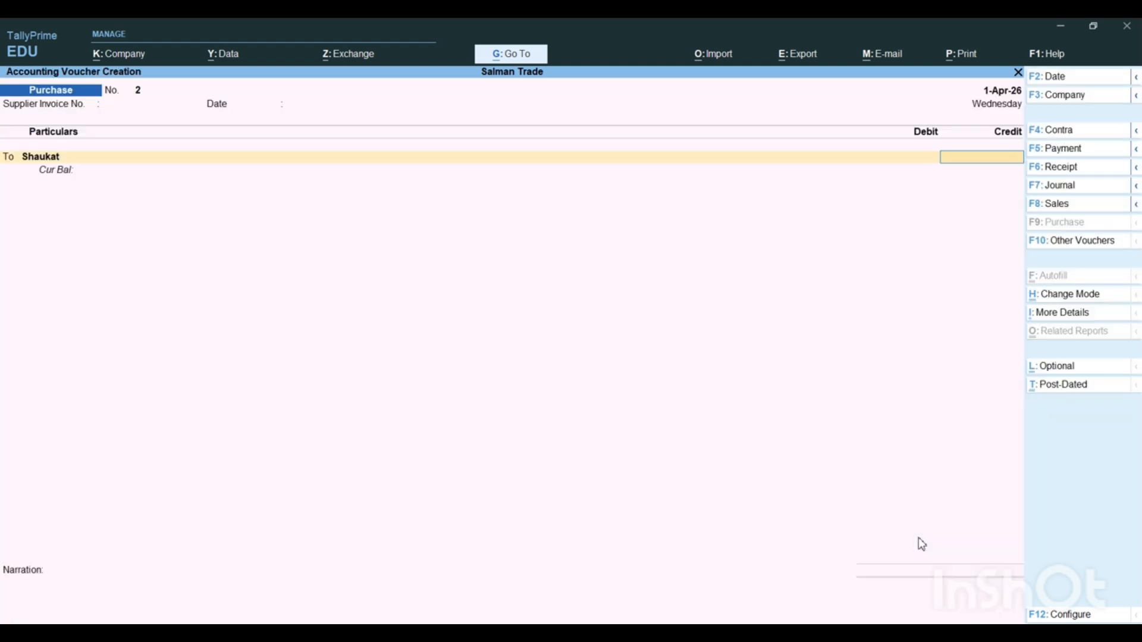
Step: Credit the supplier with 6000 and allocate the full amount to New Ref bill 2
{"action": "type", "text": "6000"}
{"action": "key", "text": "Return"}
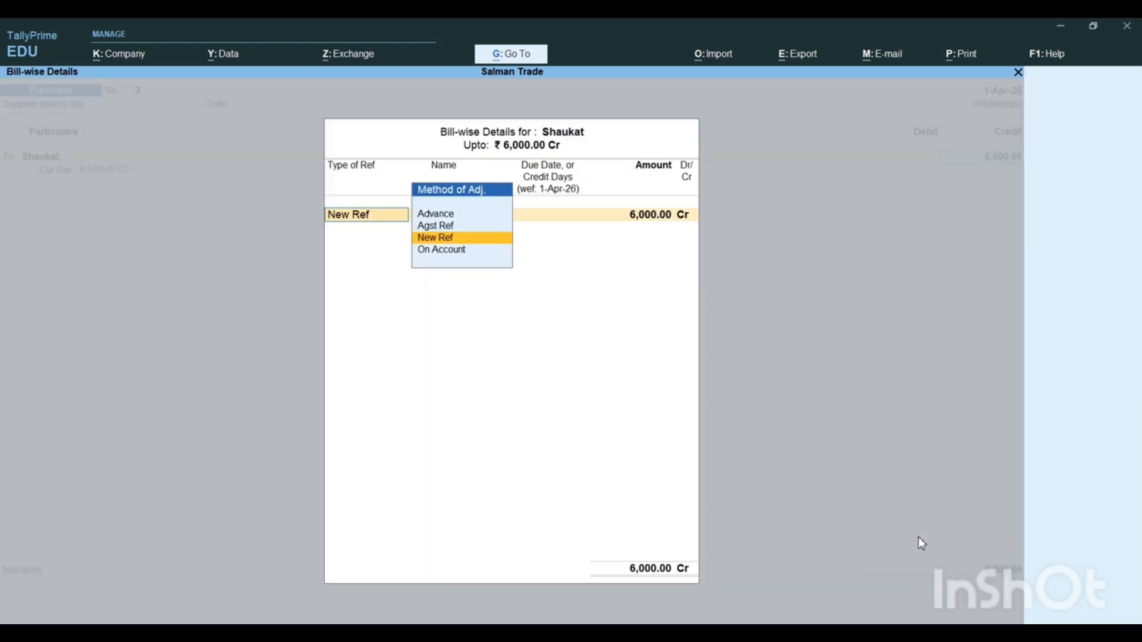
{"action": "key", "text": "Return"}
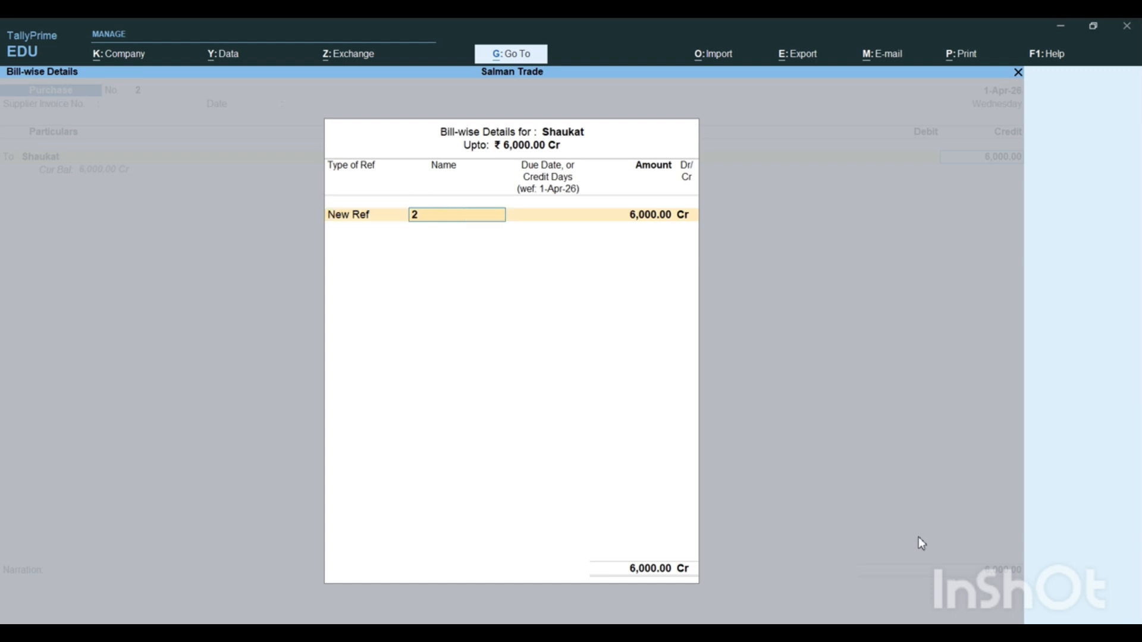
{"action": "key", "text": "Return"}
{"action": "key", "text": "Return"}
{"action": "key", "text": "Return"}
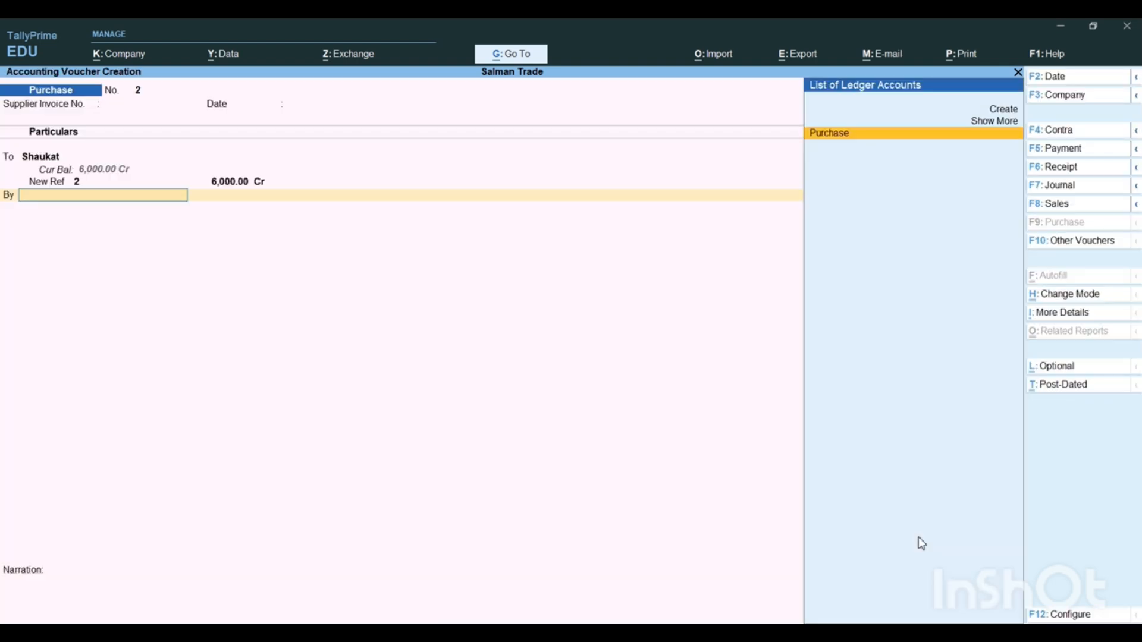
Step: Debit the Purchase ledger for the full amount without inventory items or narration, and save the credit purchase voucher
{"action": "type", "text": "Pur"}
{"action": "key", "text": "Return"}
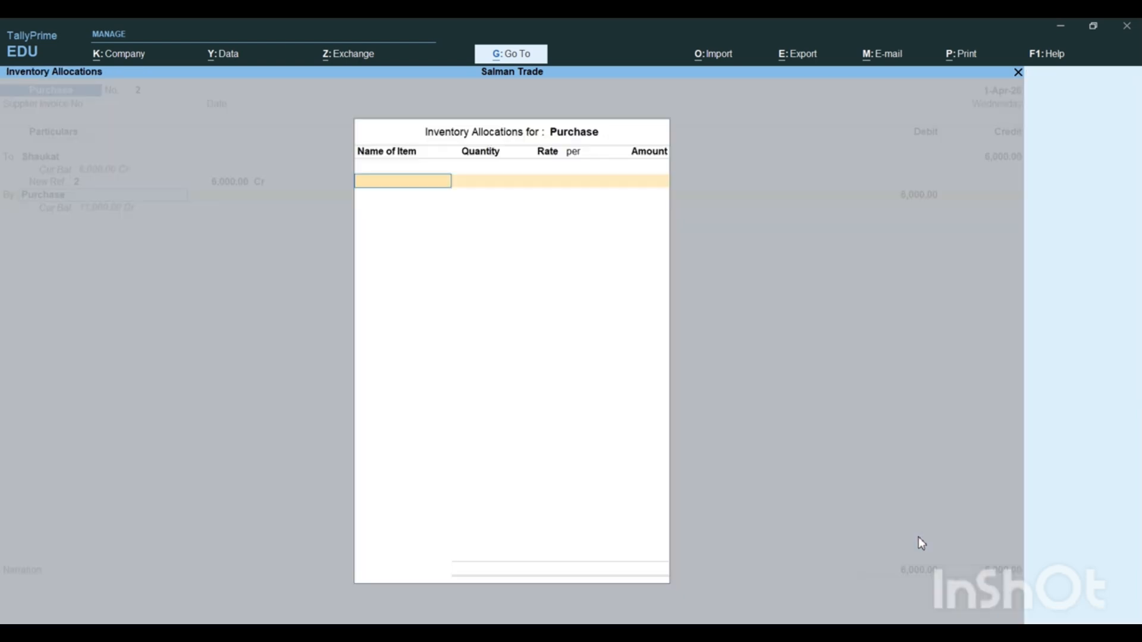
{"action": "key", "text": "Return"}
{"action": "key", "text": "Return"}
{"action": "key", "text": "Return"}
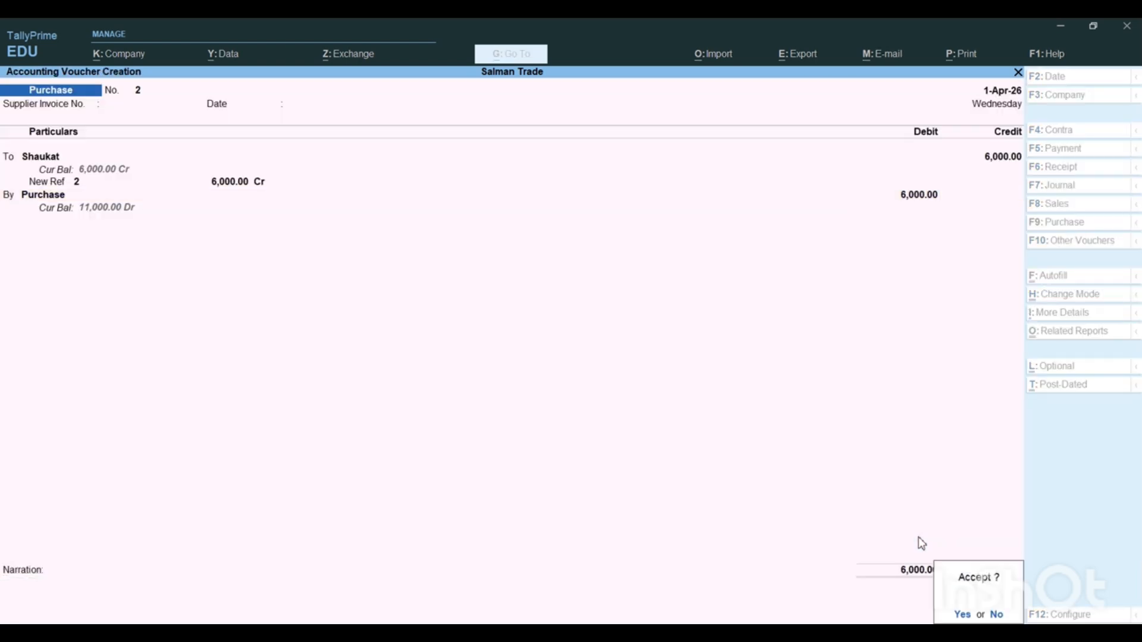
{"action": "key", "text": "Return"}
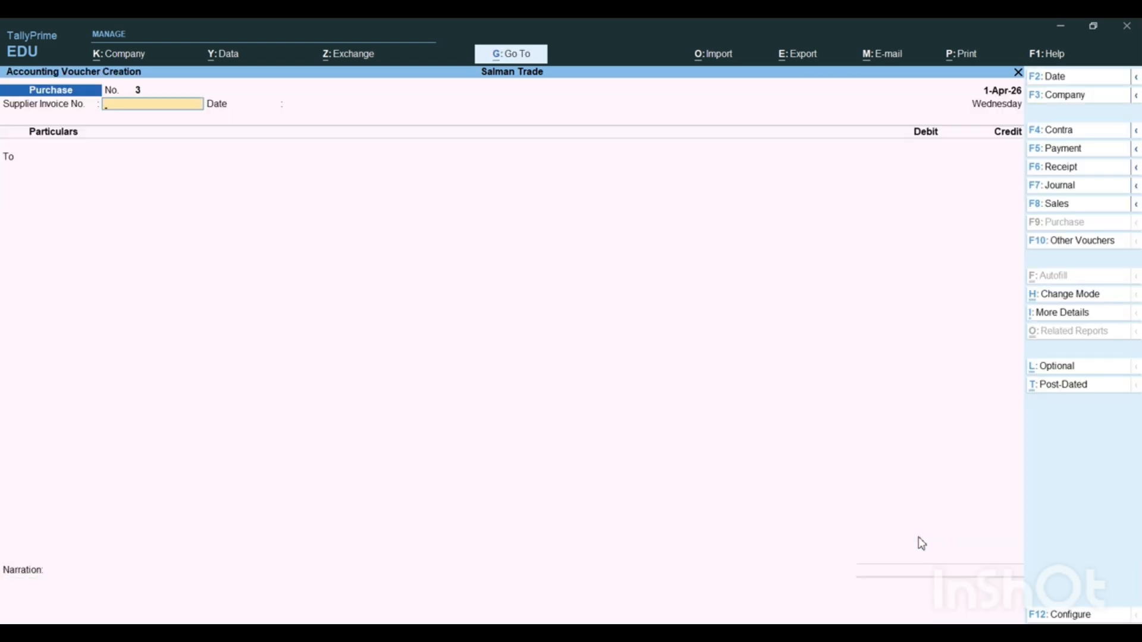
Step: Open a new Sales voucher in As Voucher mode and leave its reference number and date blank
{"action": "key", "text": "F8"}
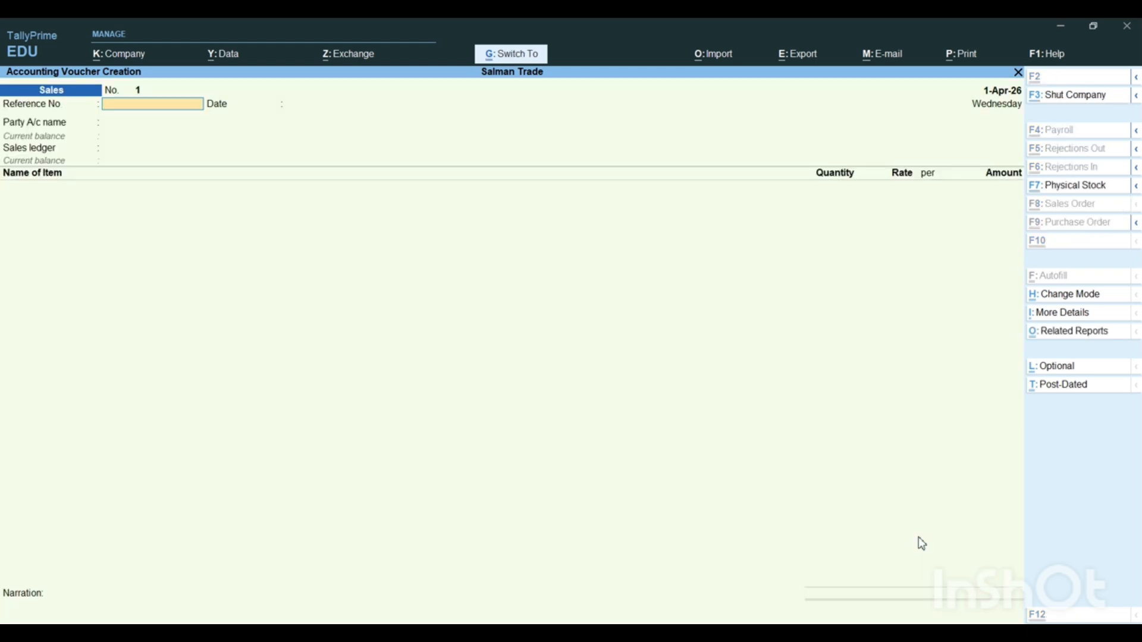
{"action": "key", "text": "ctrl+h"}
{"action": "key", "text": "Down"}
{"action": "key", "text": "Down"}
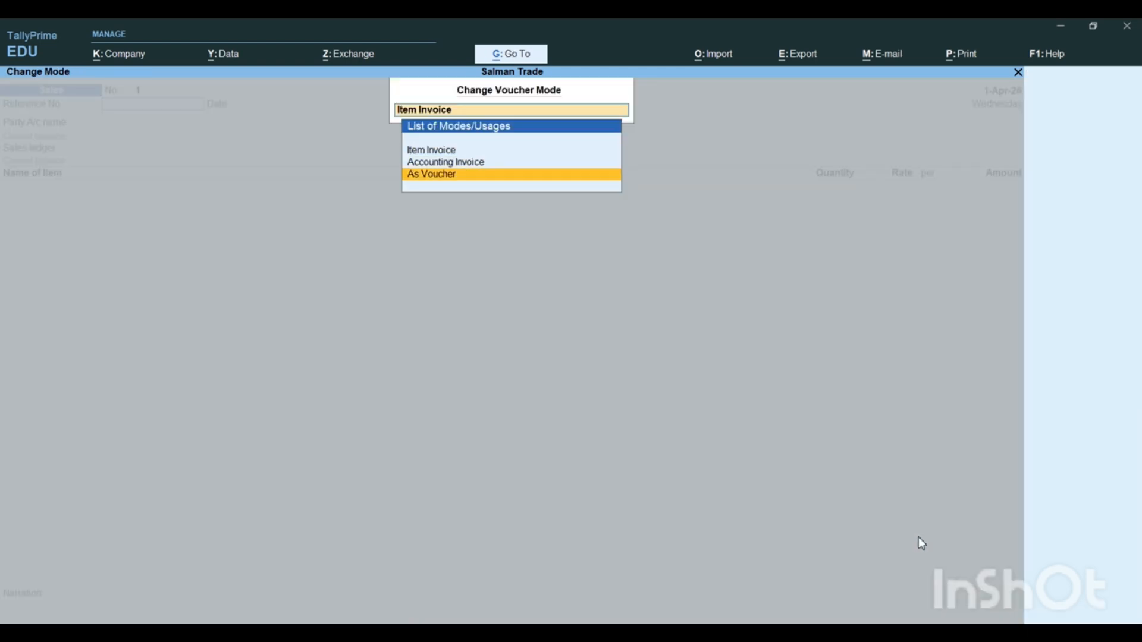
{"action": "key", "text": "Return"}
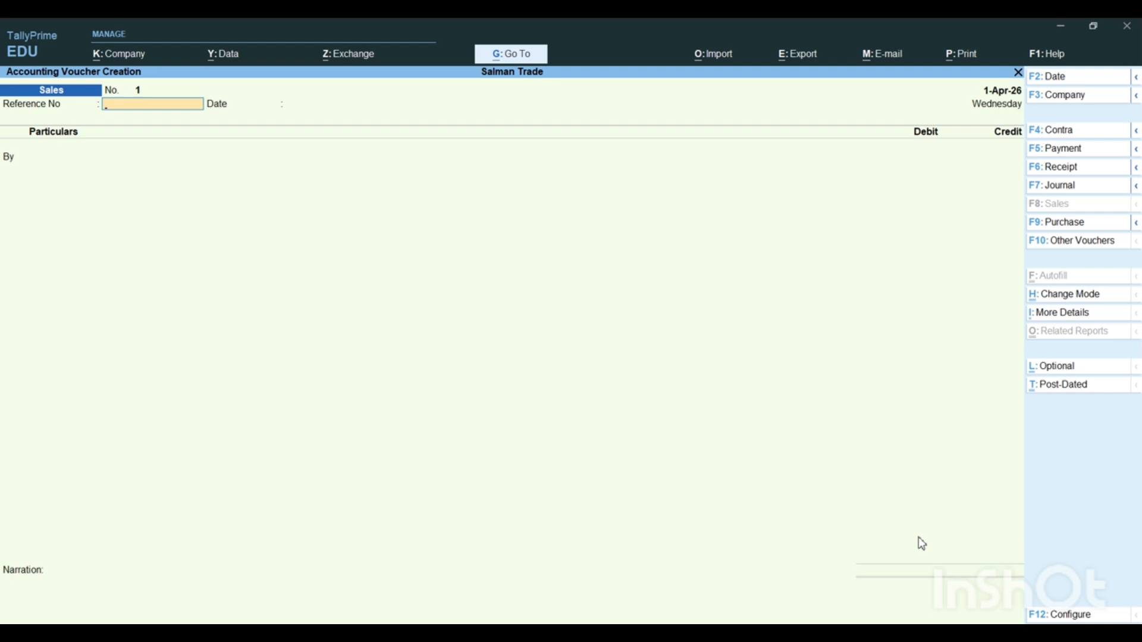
{"action": "key", "text": "Return"}
{"action": "key", "text": "Return"}
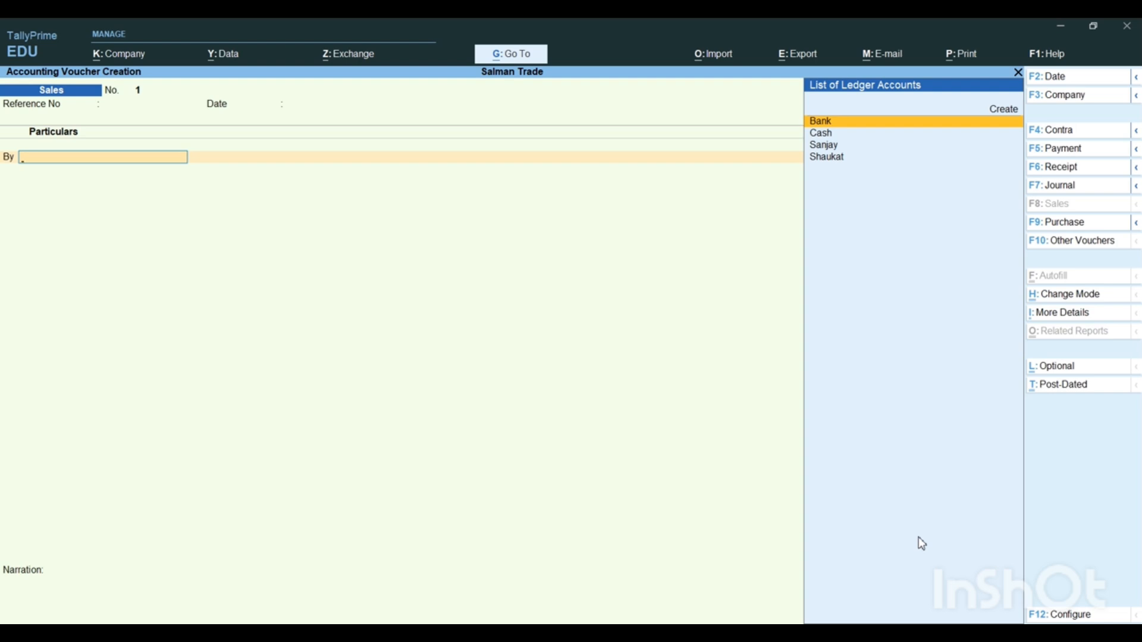
Step: Choose Cash as the debited ledger of the first sales voucher, leaving the dispatch details blank and accepting the default party details
{"action": "key", "text": "Down"}
{"action": "key", "text": "Return"}
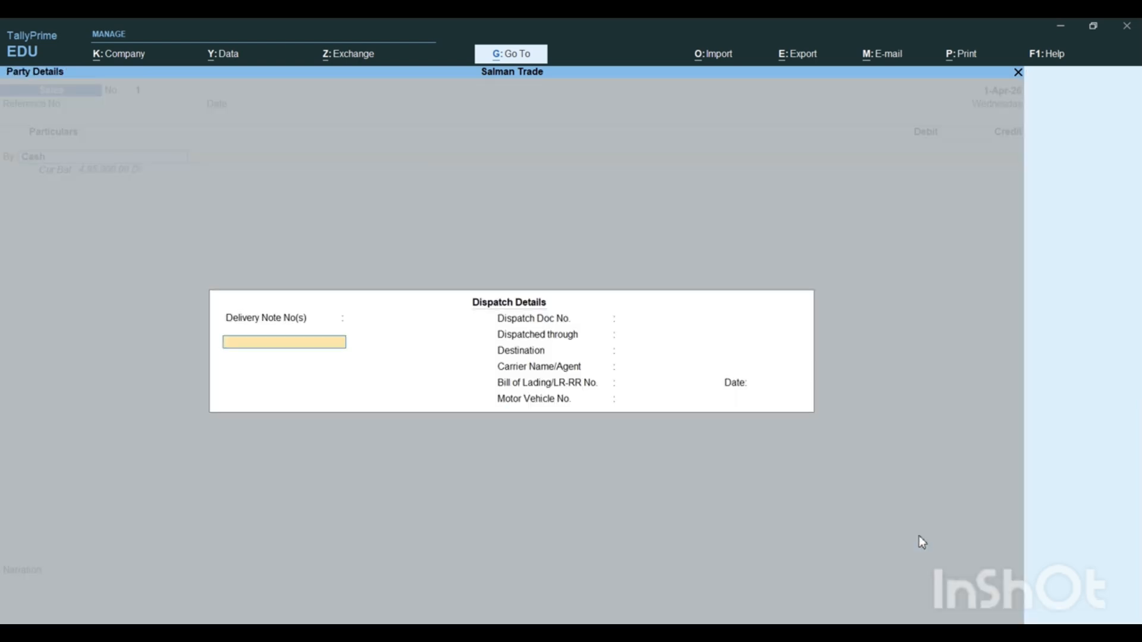
{"action": "key", "text": "Return"}
{"action": "key", "text": "Return"}
{"action": "key", "text": "Return"}
{"action": "key", "text": "Return"}
{"action": "key", "text": "Return"}
{"action": "key", "text": "Return"}
{"action": "key", "text": "Return"}
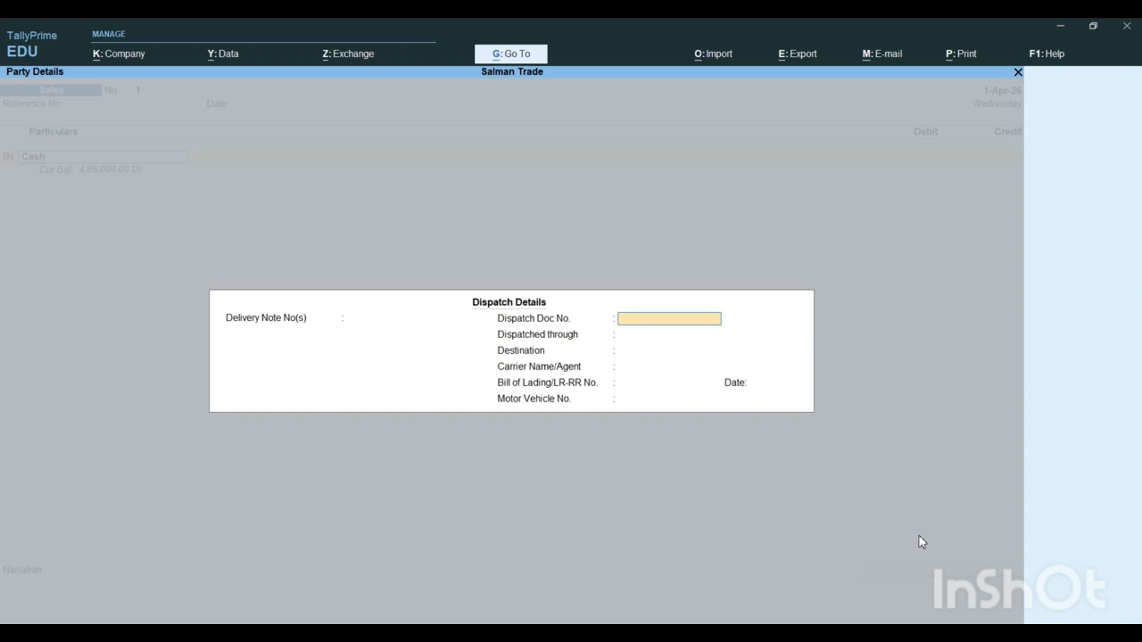
{"action": "key", "text": "Return"}
{"action": "key", "text": "Return"}
{"action": "key", "text": "Return"}
{"action": "key", "text": "Return"}
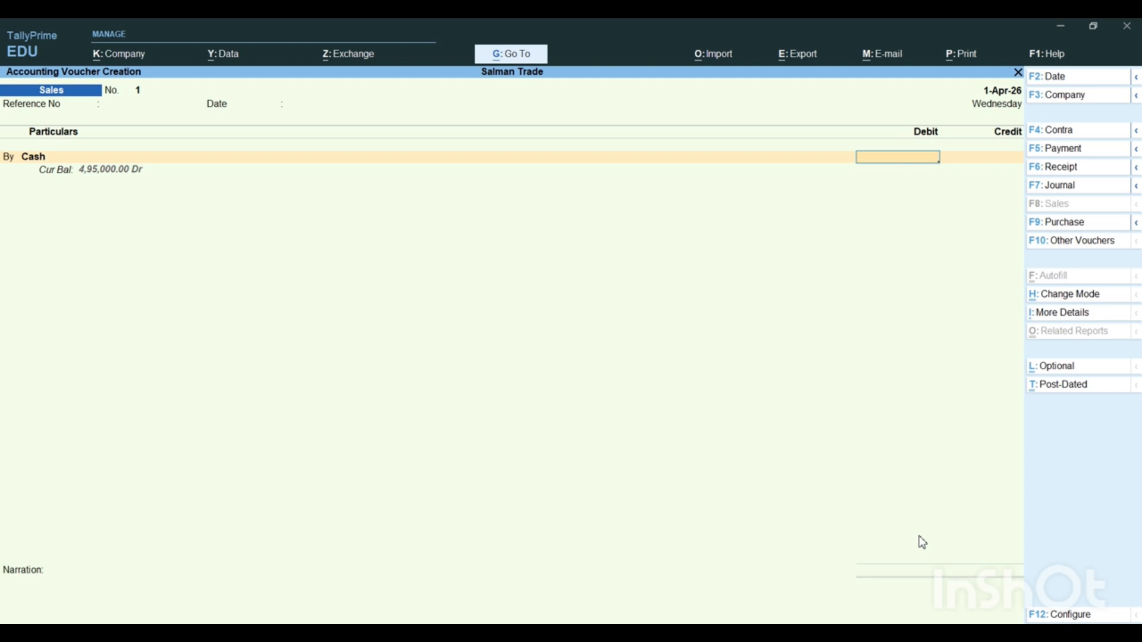
Step: Debit Cash with 10000, credit the Sales ledger for the full amount without inventory items or narration, and save the voucher
{"action": "type", "text": "10000"}
{"action": "key", "text": "Return"}
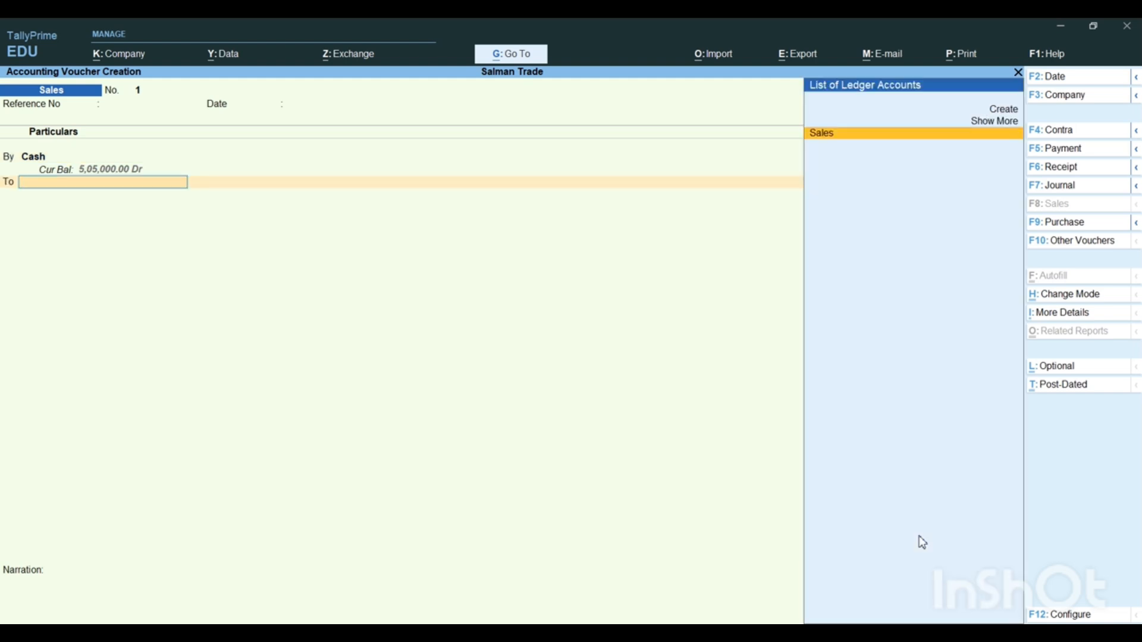
{"action": "key", "text": "Return"}
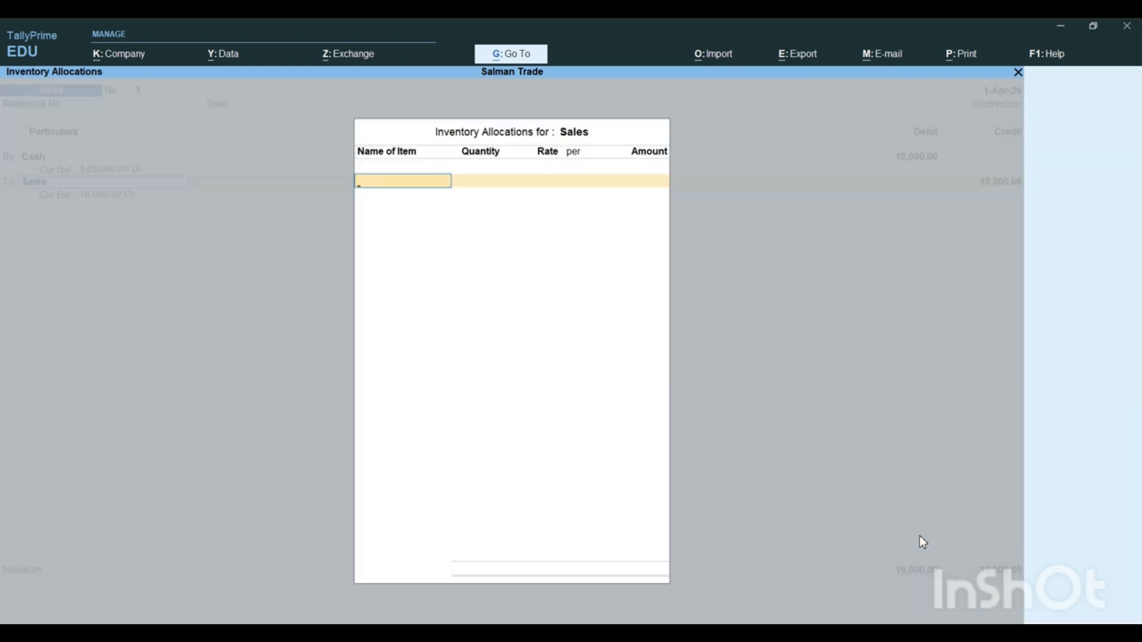
{"action": "key", "text": "Return"}
{"action": "key", "text": "Return"}
{"action": "key", "text": "Return"}
{"action": "key", "text": "Return"}
Step: Leave the second sales voucher's reference number and date blank and choose the customer listed directly below Cash as its debited ledger
{"action": "key", "text": "Return"}
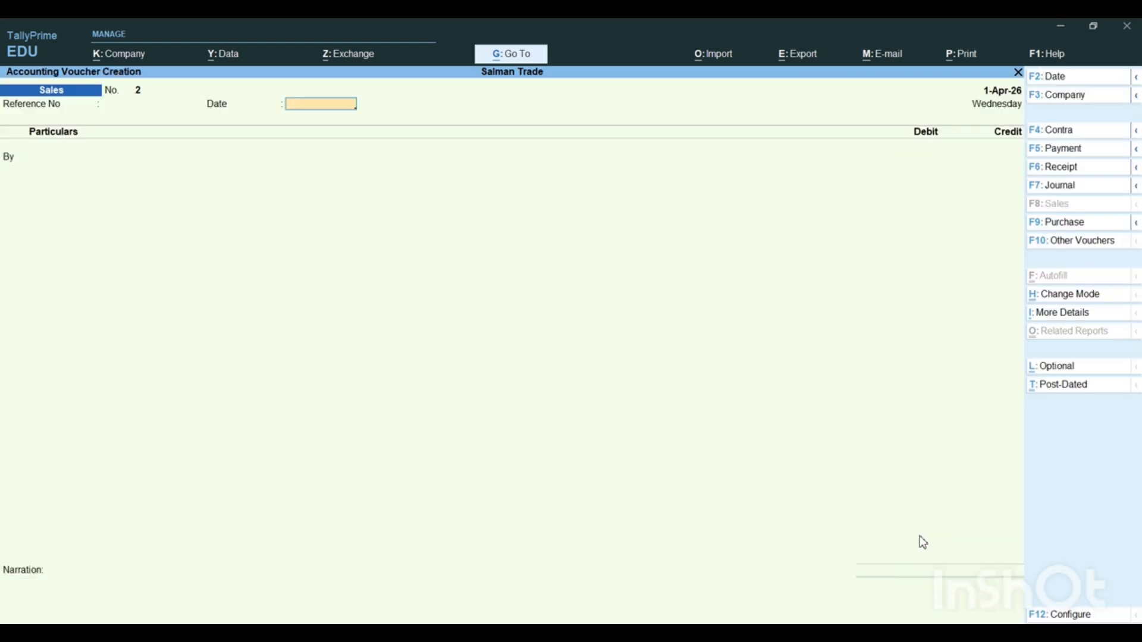
{"action": "key", "text": "Return"}
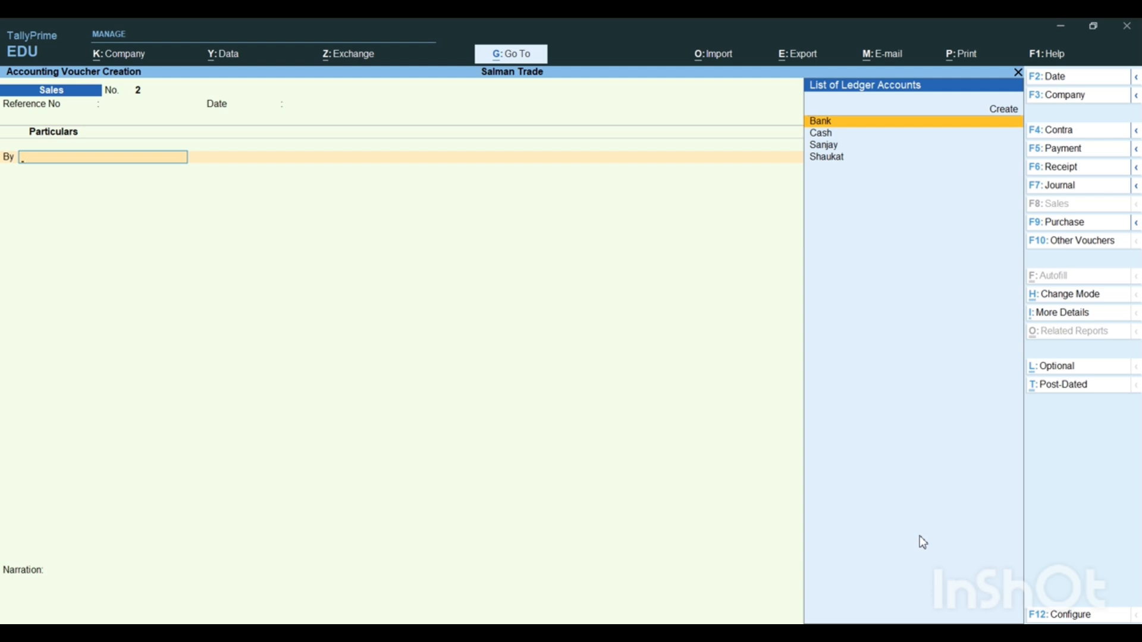
{"action": "key", "text": "Down"}
{"action": "key", "text": "Down"}
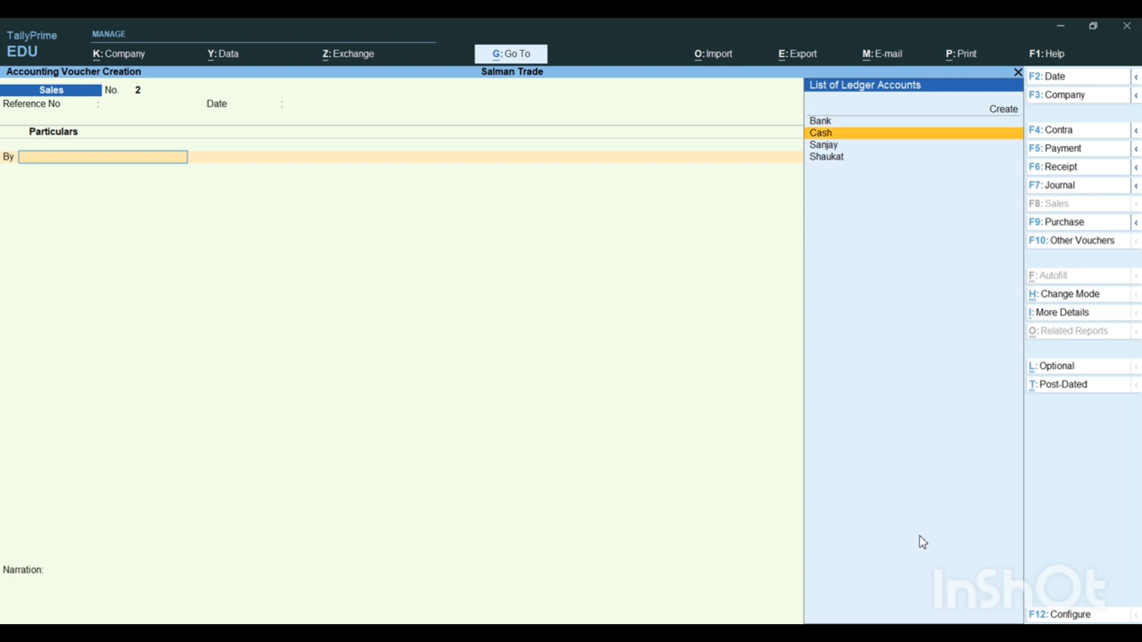
{"action": "key", "text": "Return"}
Step: Leave the customer's dispatch details blank and accept the default party details for the second sales voucher
{"action": "key", "text": "Return"}
{"action": "key", "text": "Return"}
{"action": "key", "text": "Return"}
{"action": "key", "text": "Return"}
{"action": "key", "text": "Return"}
{"action": "key", "text": "Return"}
{"action": "key", "text": "Return"}
{"action": "key", "text": "Return"}
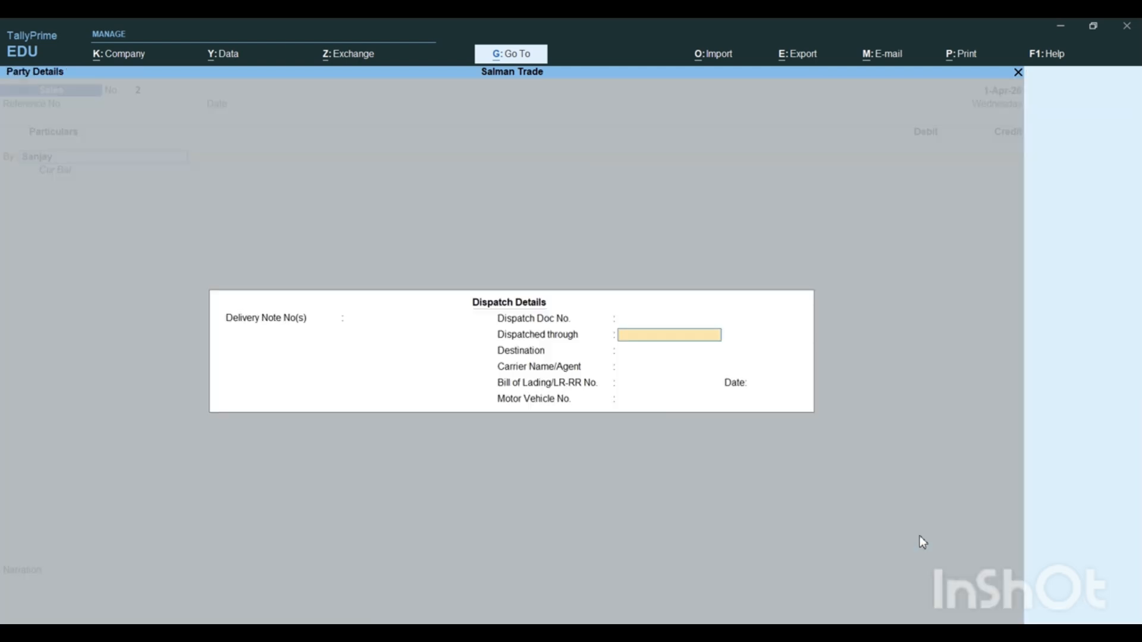
{"action": "key", "text": "Return"}
{"action": "key", "text": "Return"}
{"action": "key", "text": "Return"}
{"action": "key", "text": "Return"}
{"action": "key", "text": "Return"}
{"action": "key", "text": "Return"}
{"action": "key", "text": "Return"}
{"action": "key", "text": "Return"}
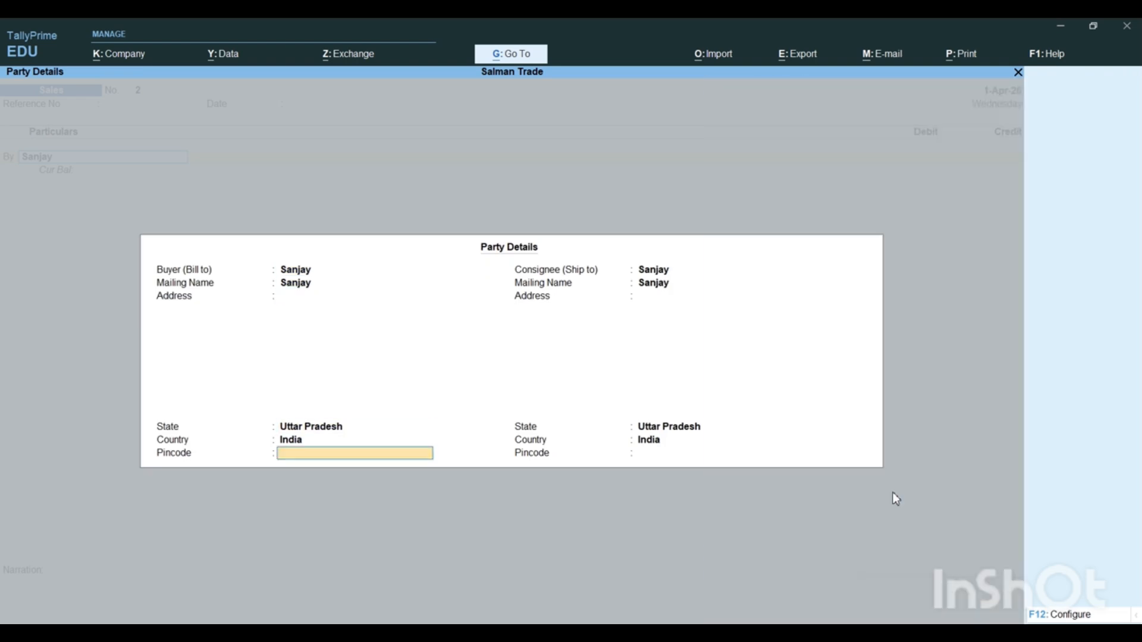
{"action": "key", "text": "Return"}
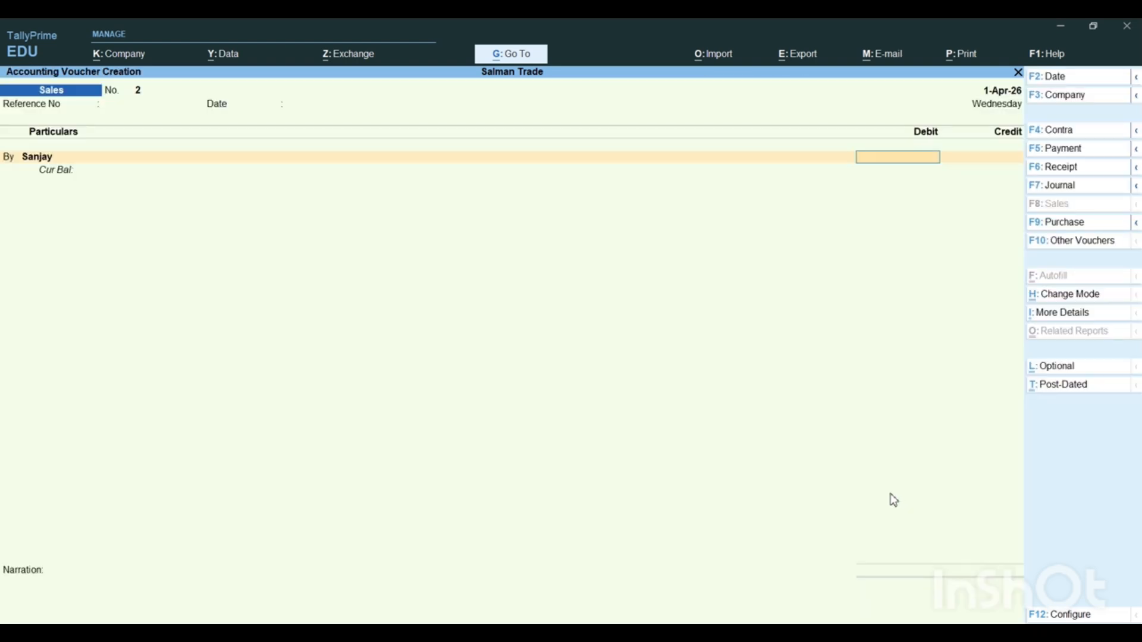
Step: Debit the customer with 15000 and allocate the full amount to New Ref bill 2
{"action": "type", "text": "15000"}
{"action": "key", "text": "Return"}
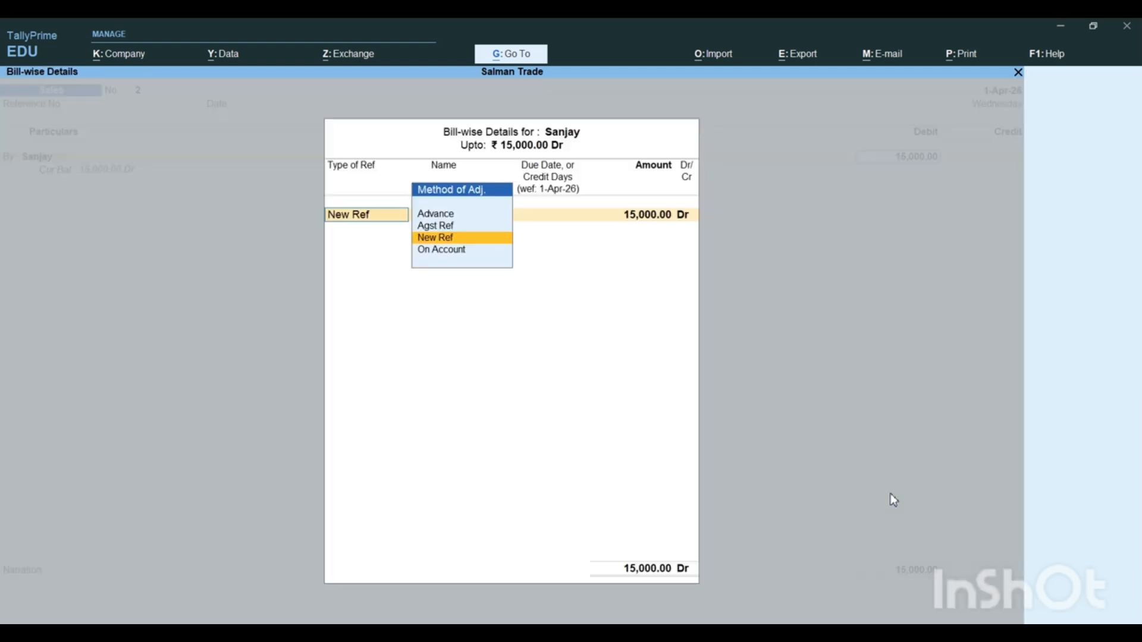
{"action": "key", "text": "Return"}
{"action": "key", "text": "Return"}
{"action": "key", "text": "Return"}
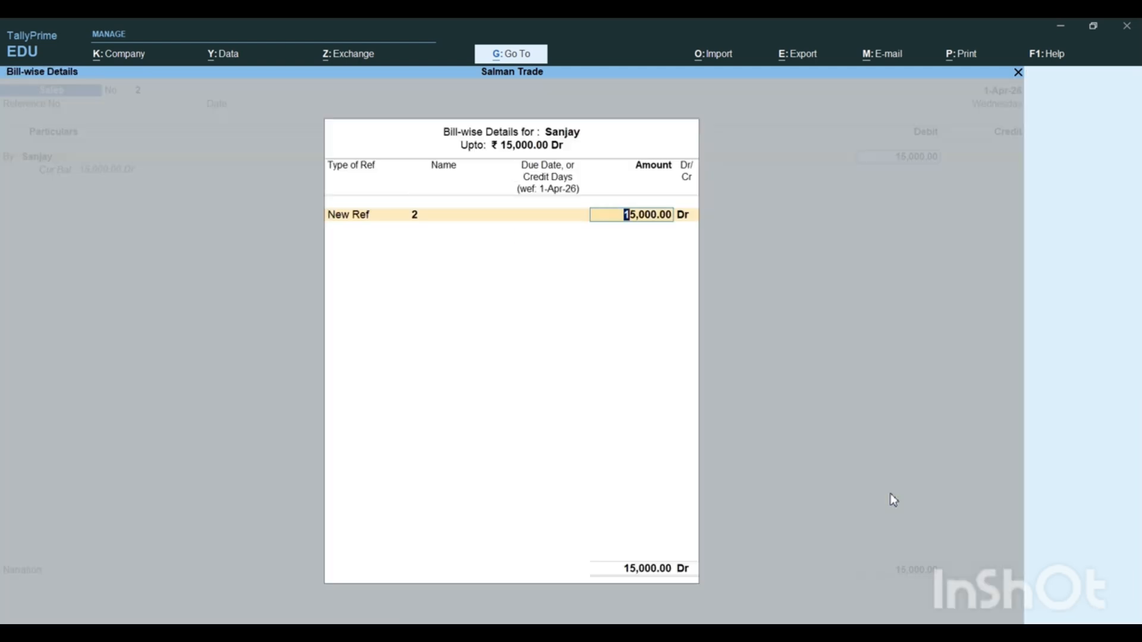
{"action": "key", "text": "Return"}
{"action": "key", "text": "Return"}
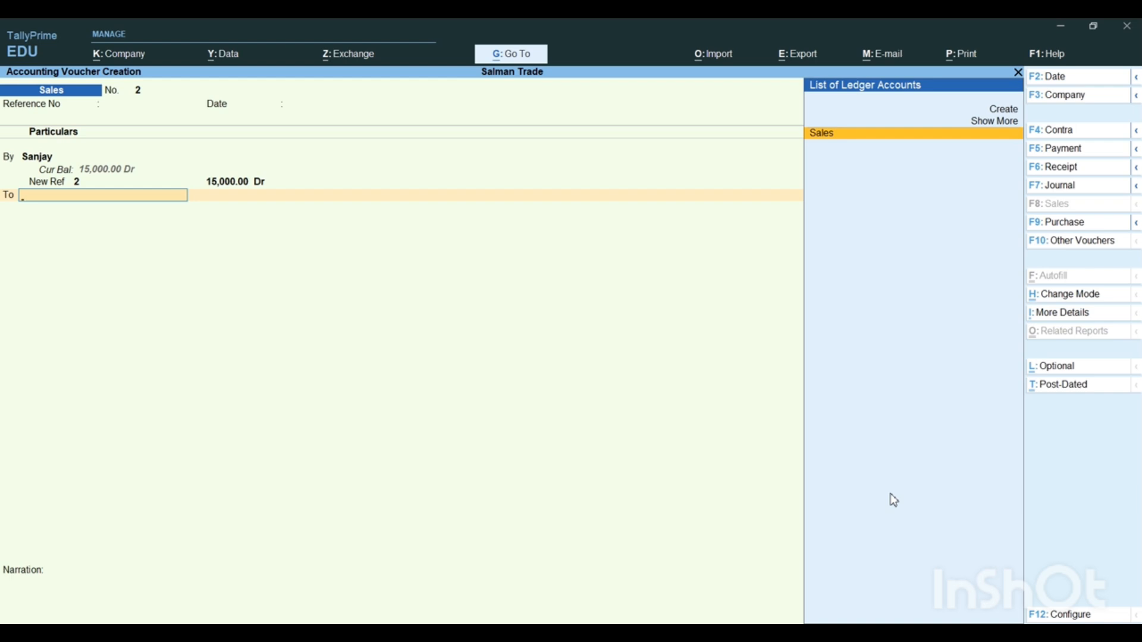
Step: Credit the Sales ledger for the full amount without inventory items or narration, and save the credit sales voucher
{"action": "key", "text": "Return"}
{"action": "key", "text": "Return"}
{"action": "key", "text": "Return"}
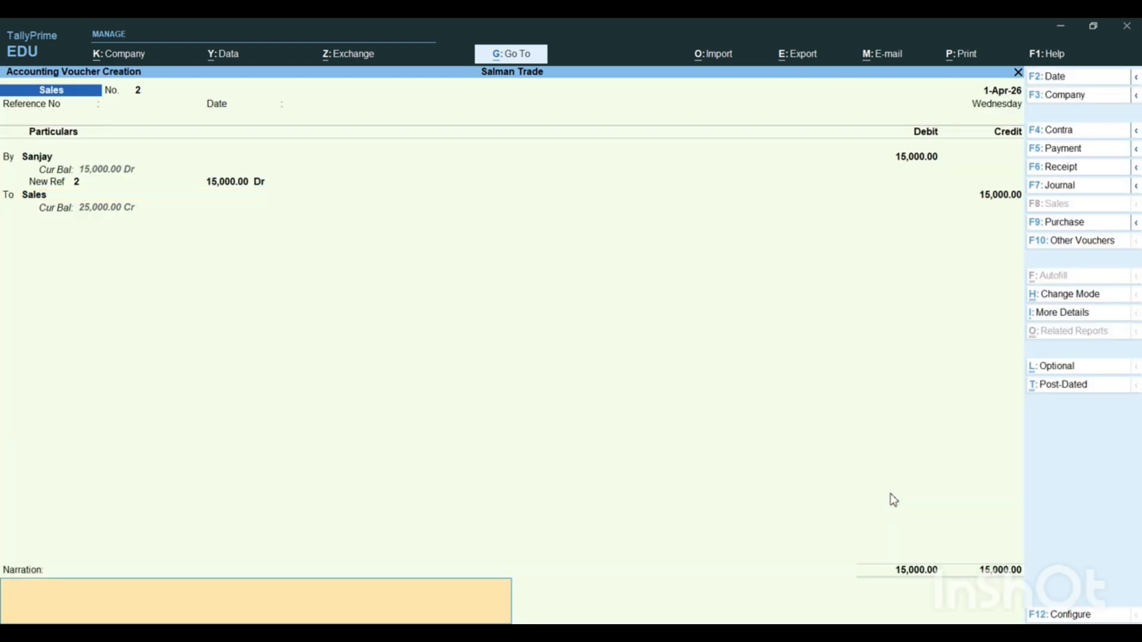
{"action": "key", "text": "Return"}
{"action": "key", "text": "Return"}
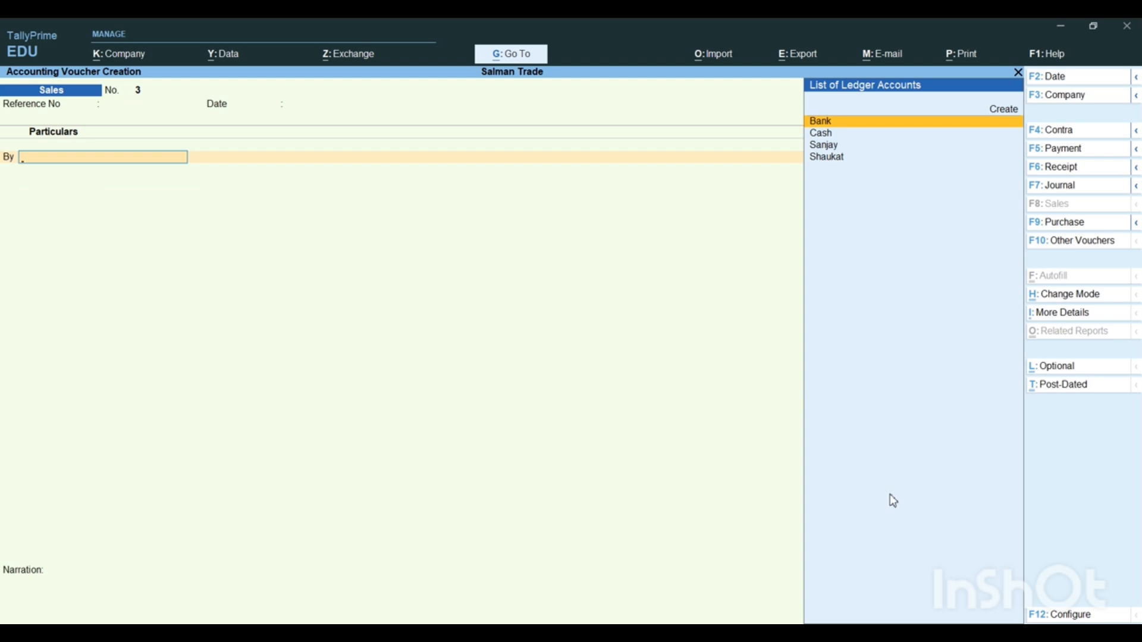
Step: Open a Payment voucher with blank reference number and date, and choose the last-listed supplier as the debited ledger
{"action": "key", "text": "F5"}
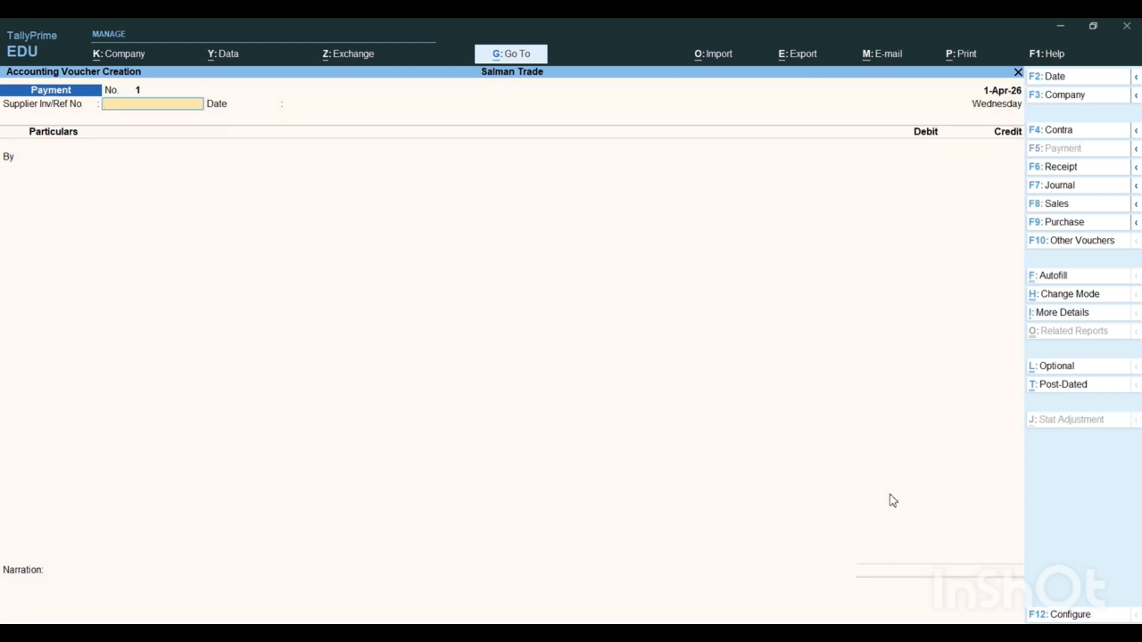
{"action": "key", "text": "Return"}
{"action": "key", "text": "Return"}
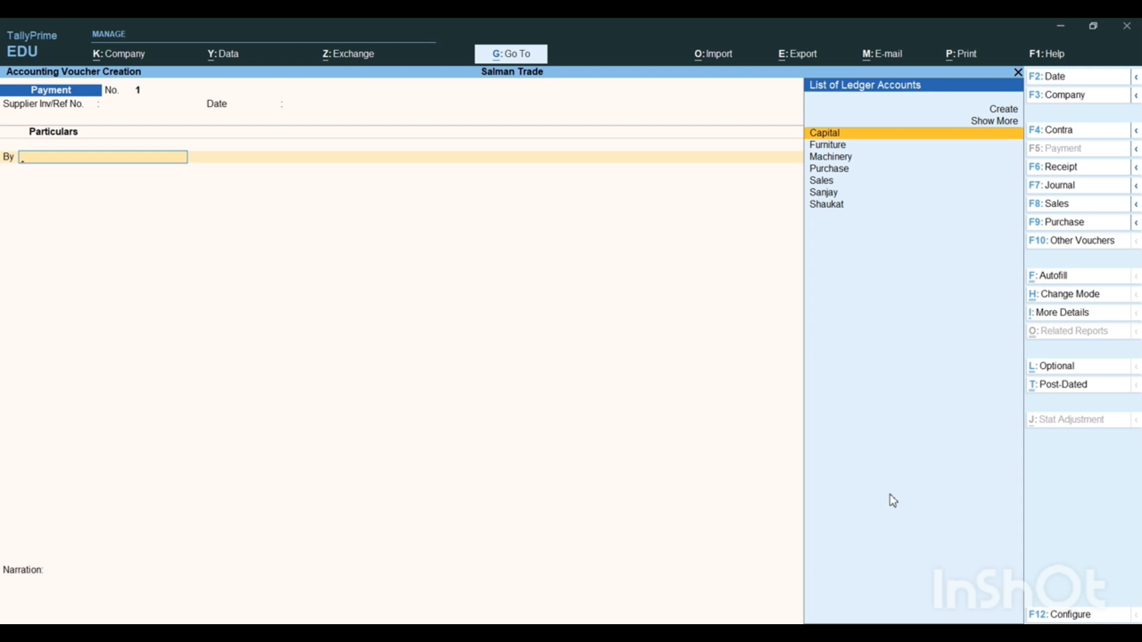
{"action": "key", "text": "Down"}
{"action": "key", "text": "Down"}
{"action": "key", "text": "Down"}
{"action": "key", "text": "Down"}
{"action": "key", "text": "Down"}
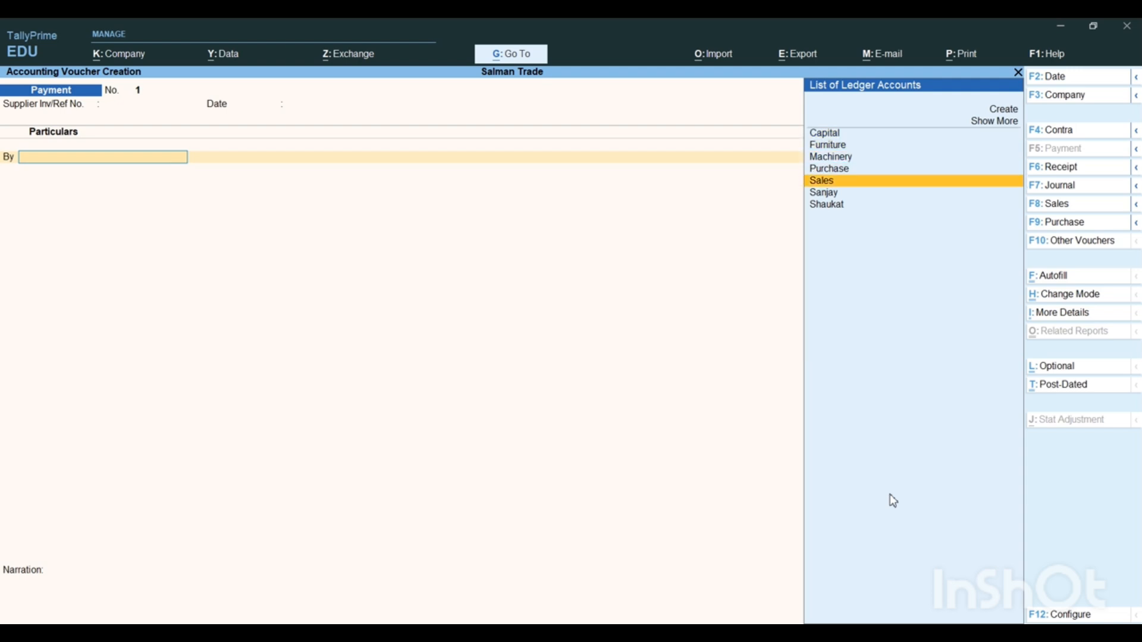
{"action": "key", "text": "Down"}
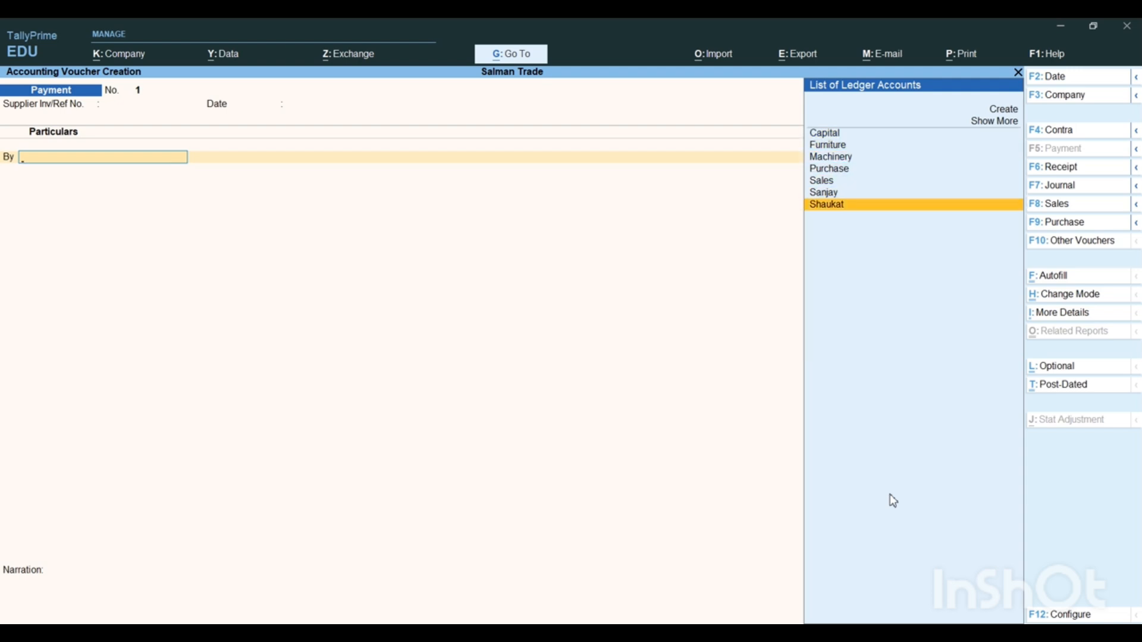
{"action": "key", "text": "Return"}
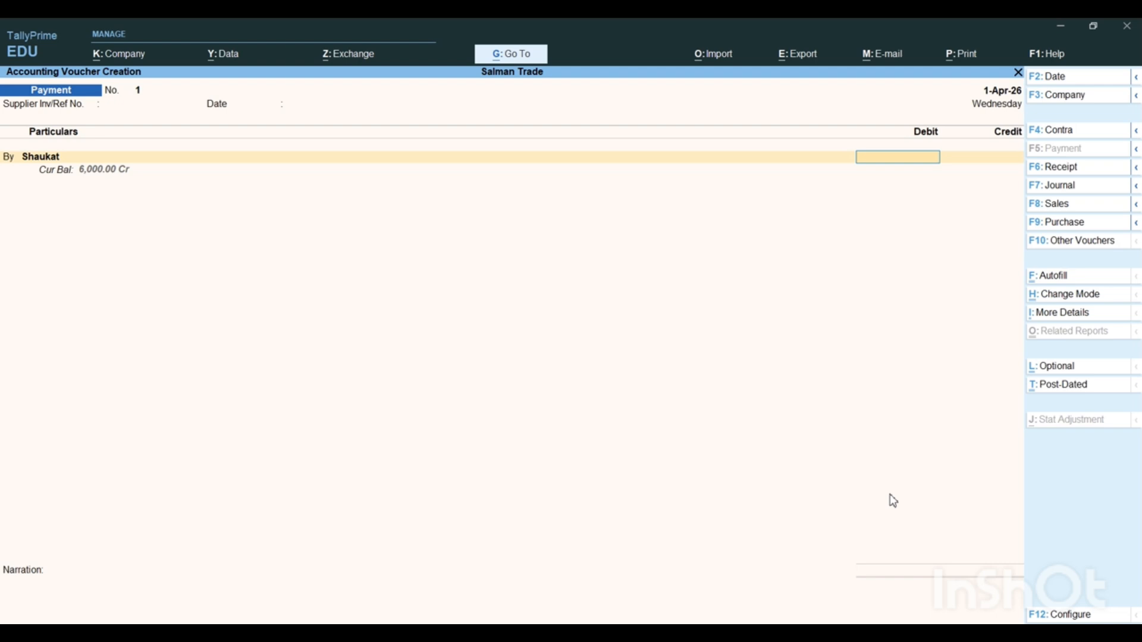
Step: Debit the supplier with 5000 and allocate the full amount to pending bill 2 as Agst Ref
{"action": "type", "text": "5000"}
{"action": "key", "text": "Return"}
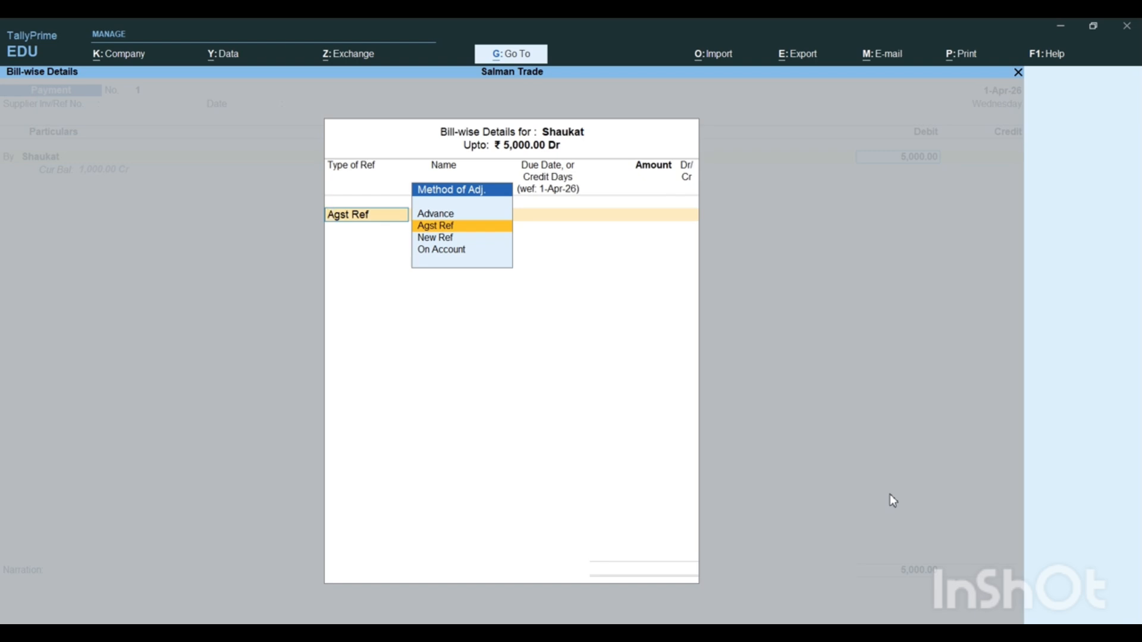
{"action": "key", "text": "Return"}
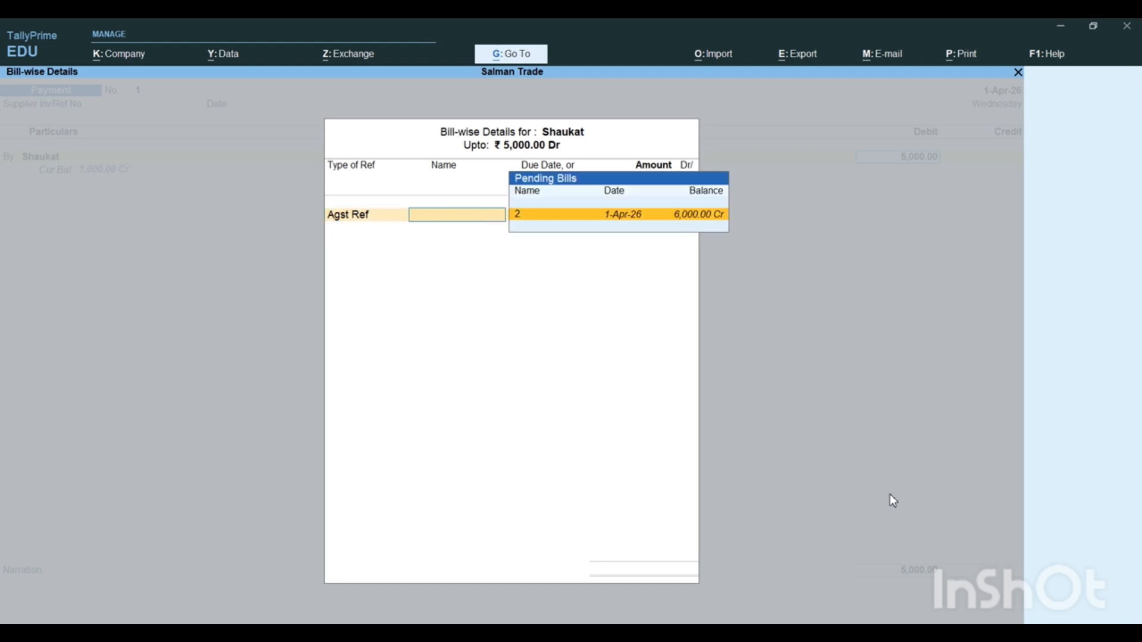
{"action": "key", "text": "Return"}
{"action": "key", "text": "Return"}
{"action": "key", "text": "Return"}
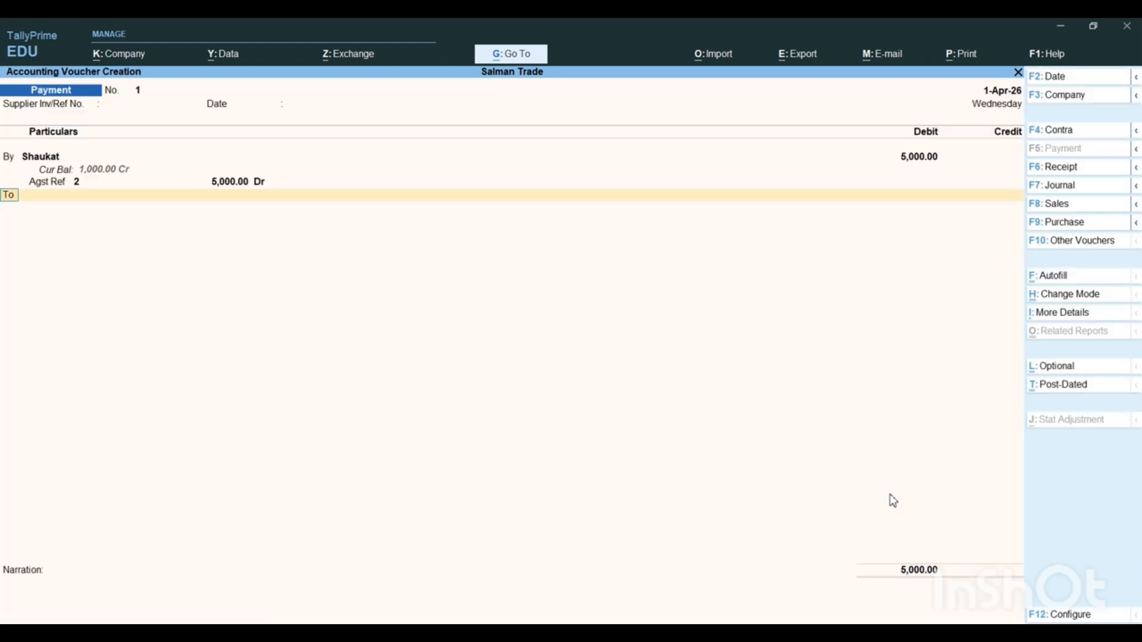
Step: Credit Cash for the full payment amount, leave the narration blank, and save the payment voucher
{"action": "key", "text": "Return"}
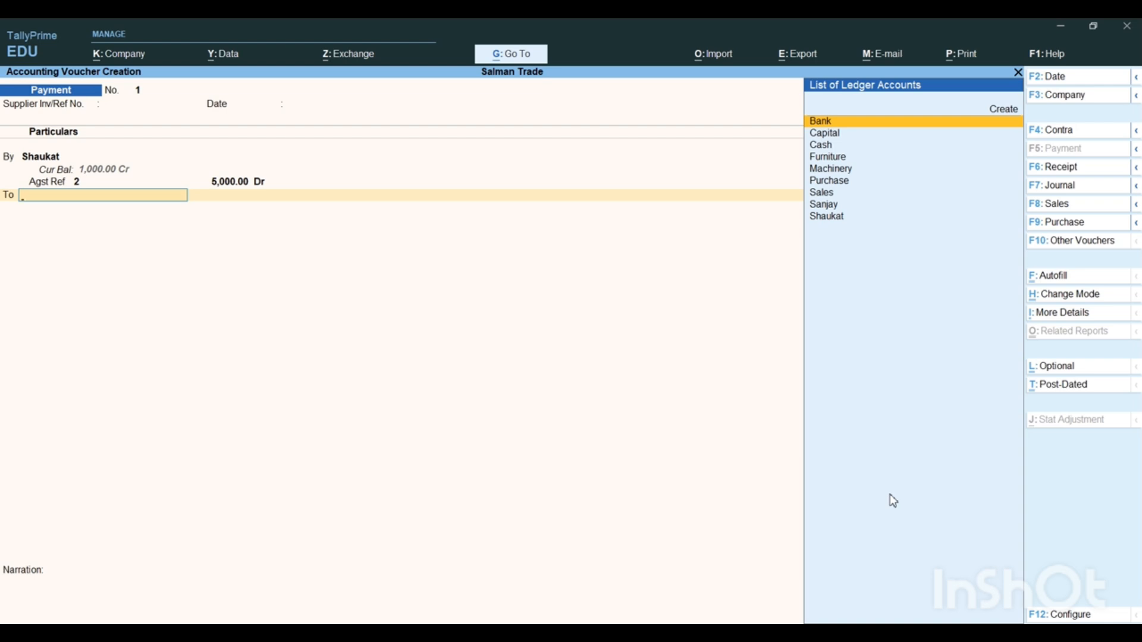
{"action": "type", "text": "Cas"}
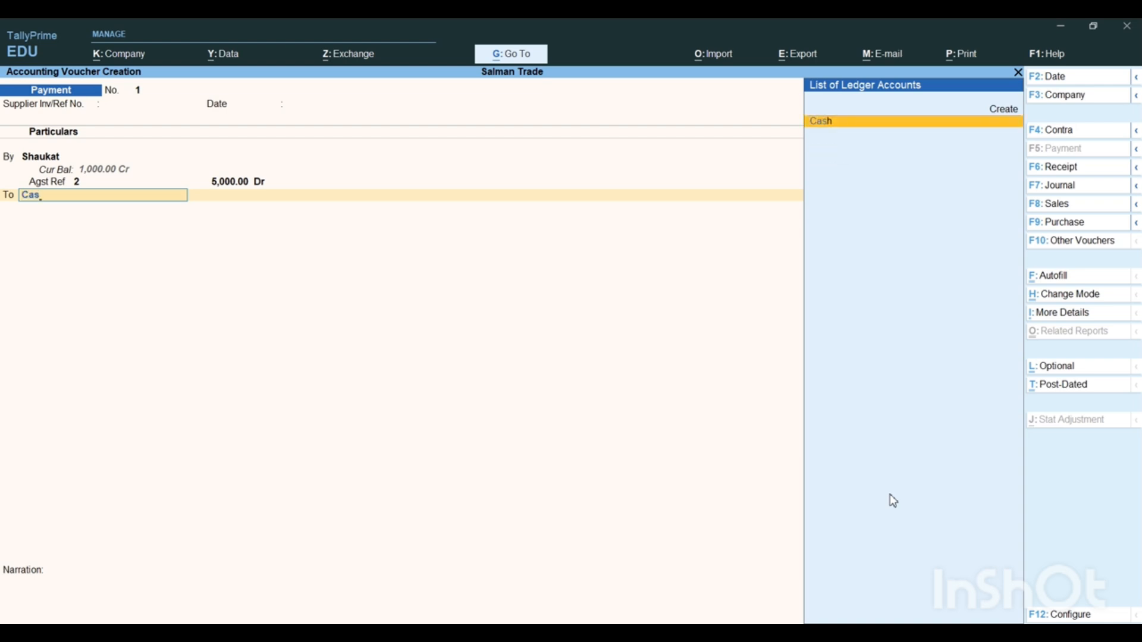
{"action": "key", "text": "Return"}
{"action": "key", "text": "Return"}
{"action": "key", "text": "Return"}
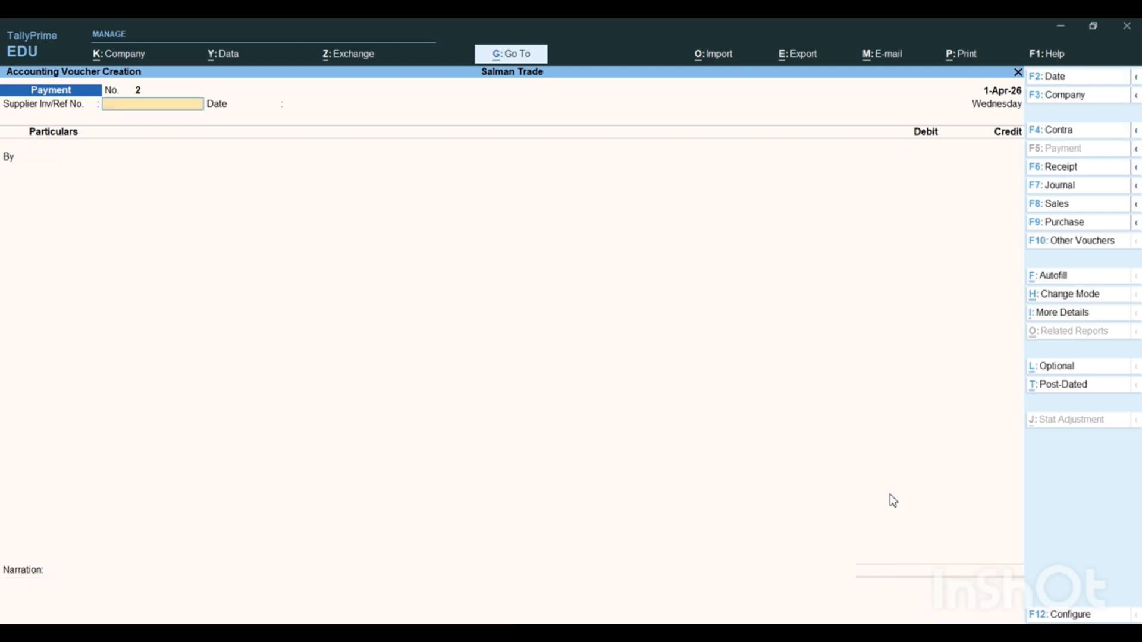
Step: Switch to a Receipt voucher with blank reference number and date, and choose the customer listed directly below Sales as the credited ledger
{"action": "key", "text": "Return"}
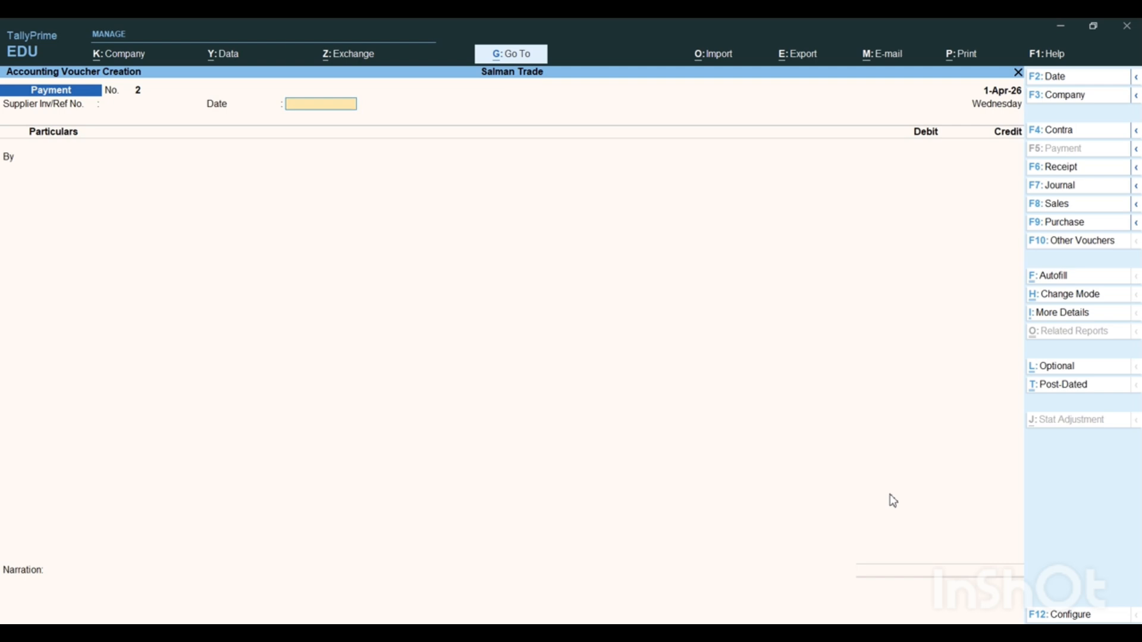
{"action": "key", "text": "F6"}
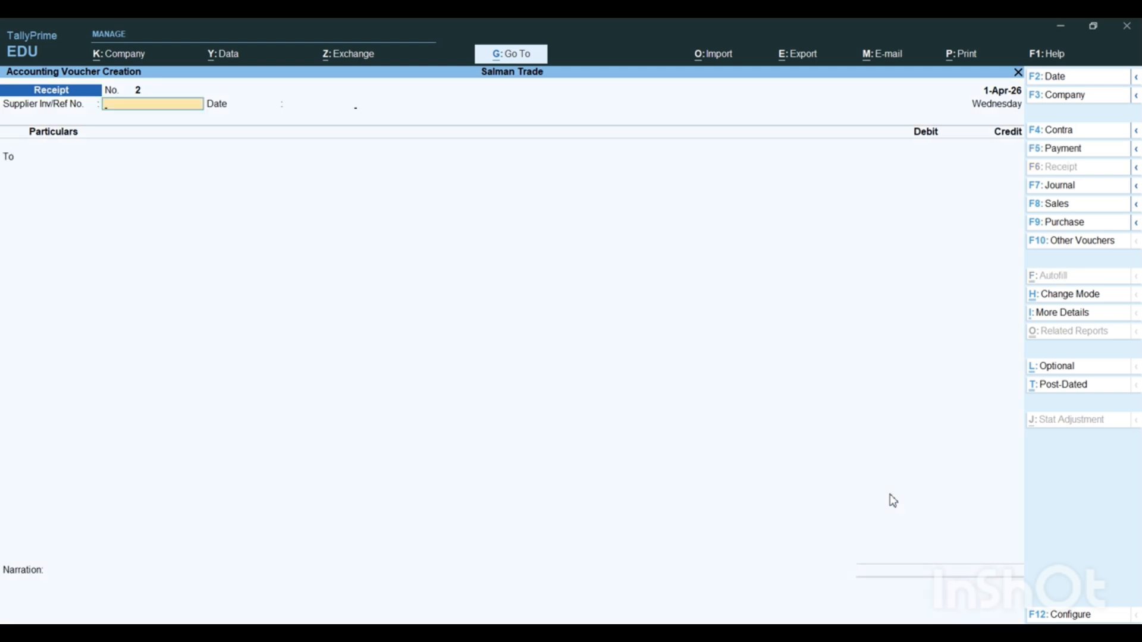
{"action": "key", "text": "Return"}
{"action": "key", "text": "Return"}
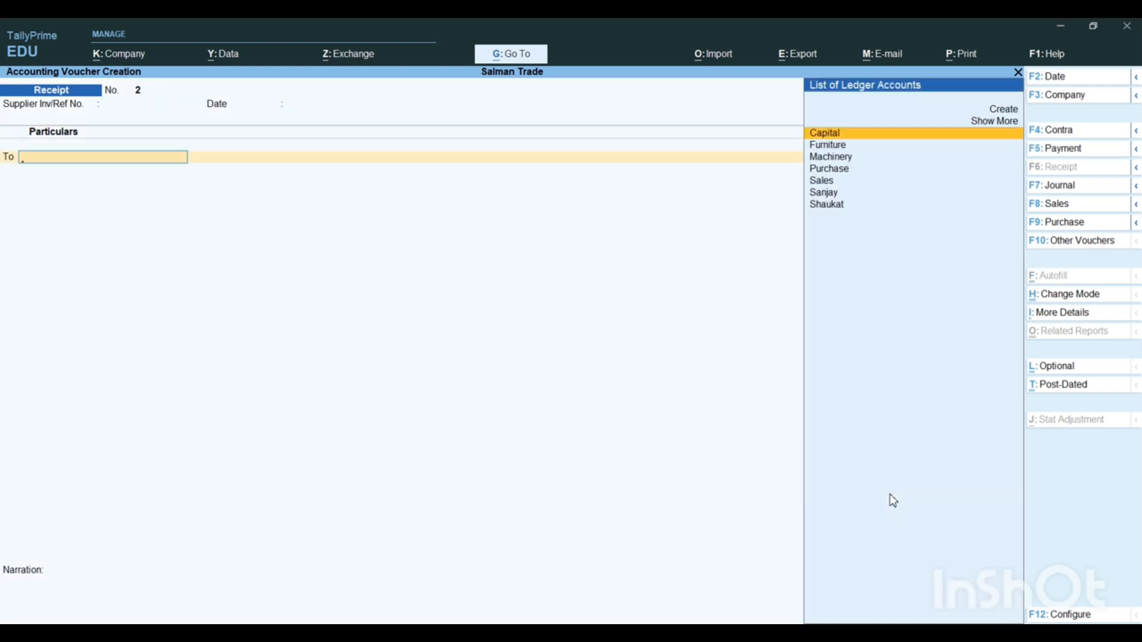
{"action": "key", "text": "Down"}
{"action": "key", "text": "Down"}
{"action": "key", "text": "Down"}
{"action": "key", "text": "Down"}
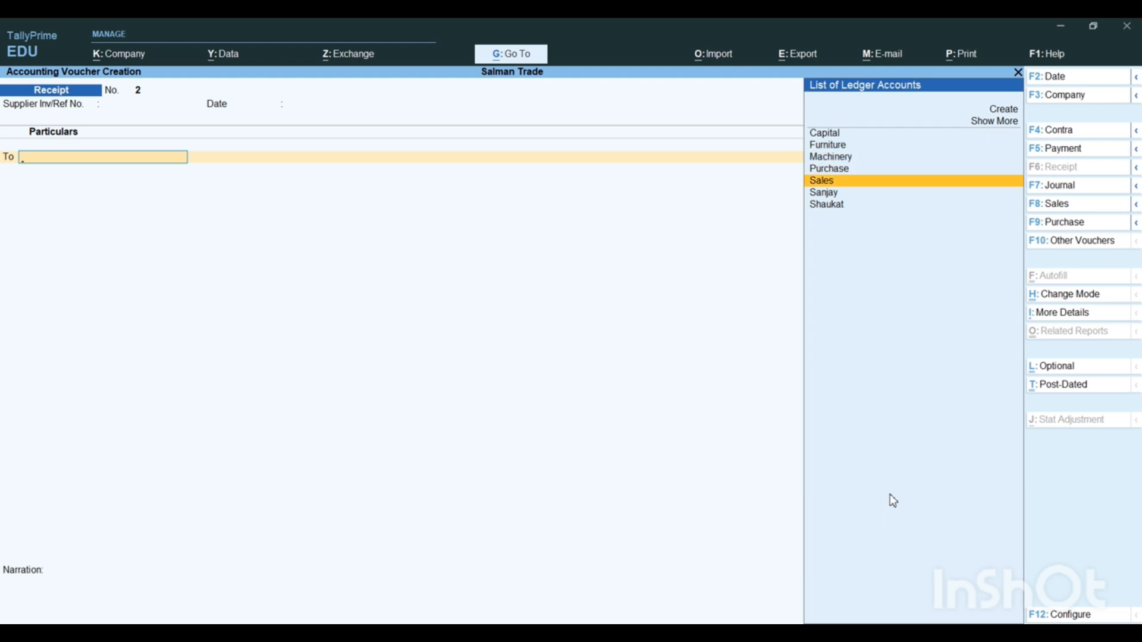
{"action": "key", "text": "Down"}
{"action": "key", "text": "Return"}
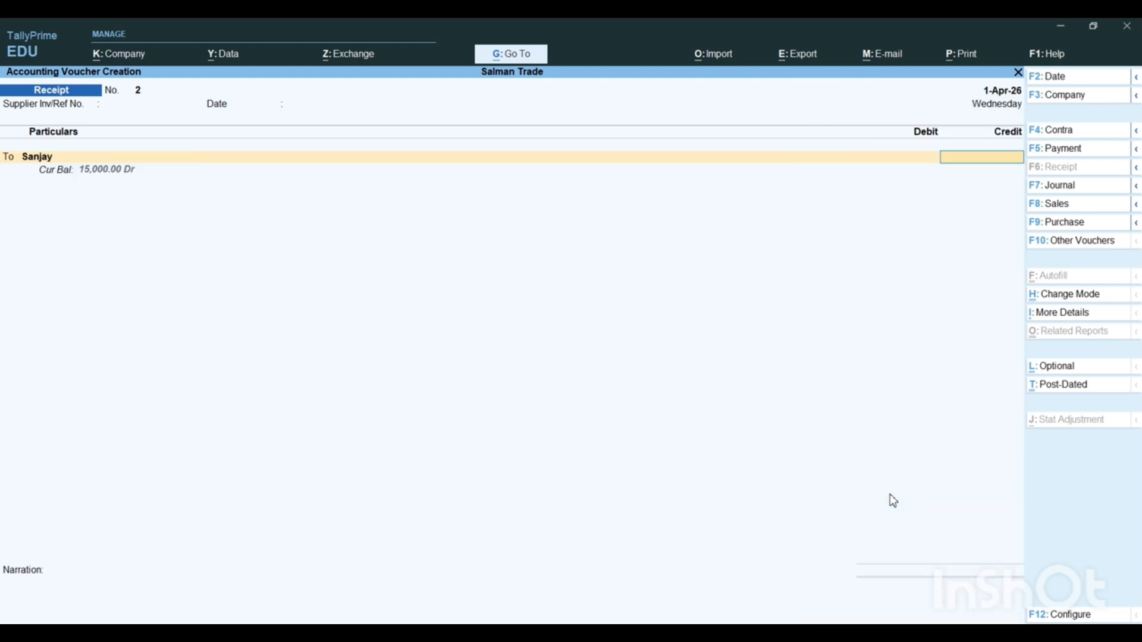
Step: Credit the customer with 15,000 and allocate the full amount to pending bill 2 as Agst Ref
{"action": "type", "text": "15,000"}
{"action": "key", "text": "Return"}
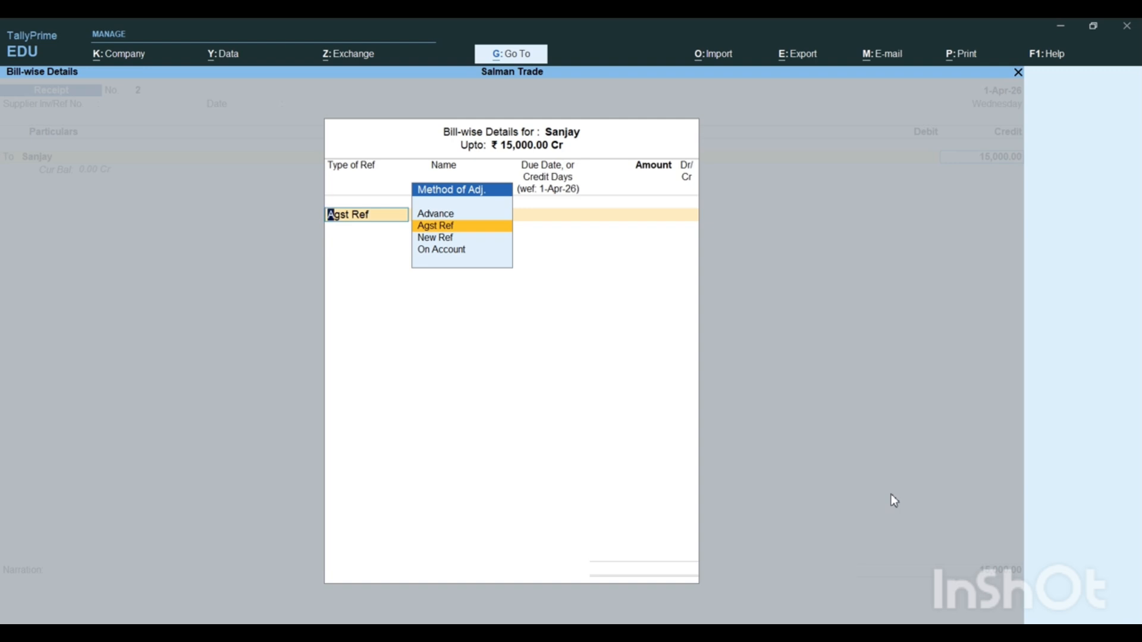
{"action": "key", "text": "Return"}
{"action": "key", "text": "Return"}
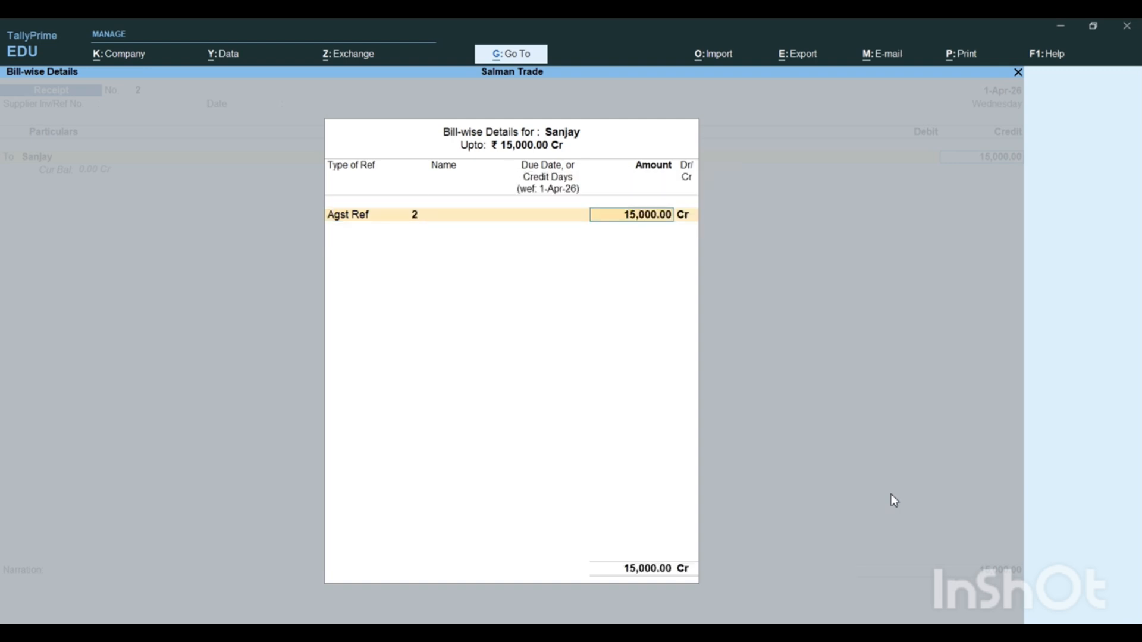
{"action": "key", "text": "Return"}
{"action": "key", "text": "Return"}
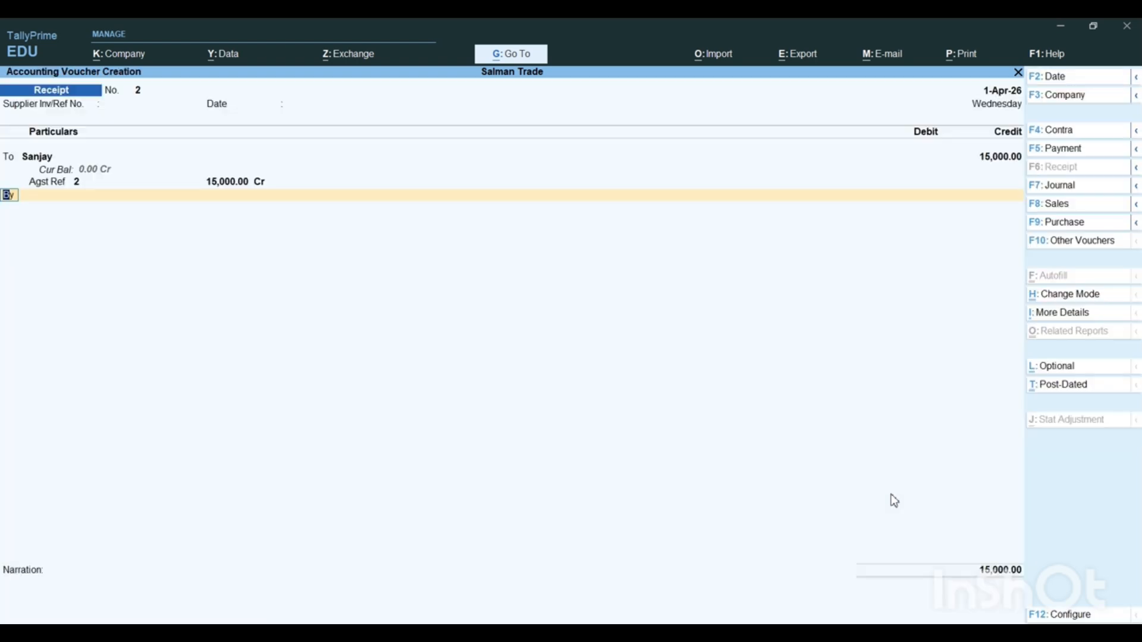
Step: Debit Bank for the full receipt amount and save the receipt voucher
{"action": "key", "text": "Return"}
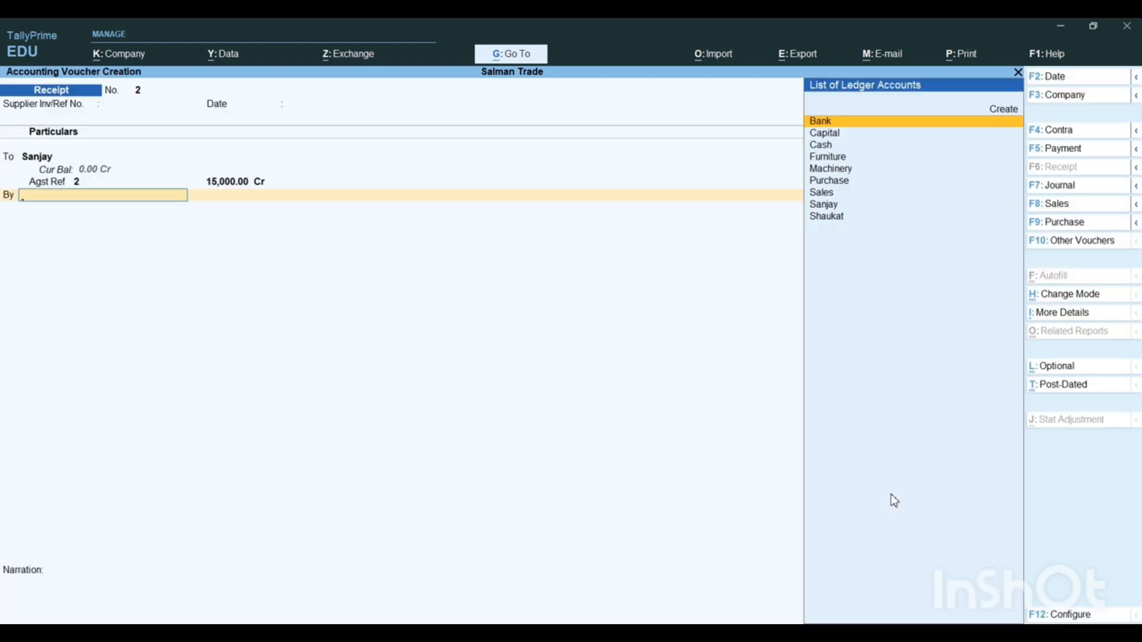
{"action": "type", "text": "Bank"}
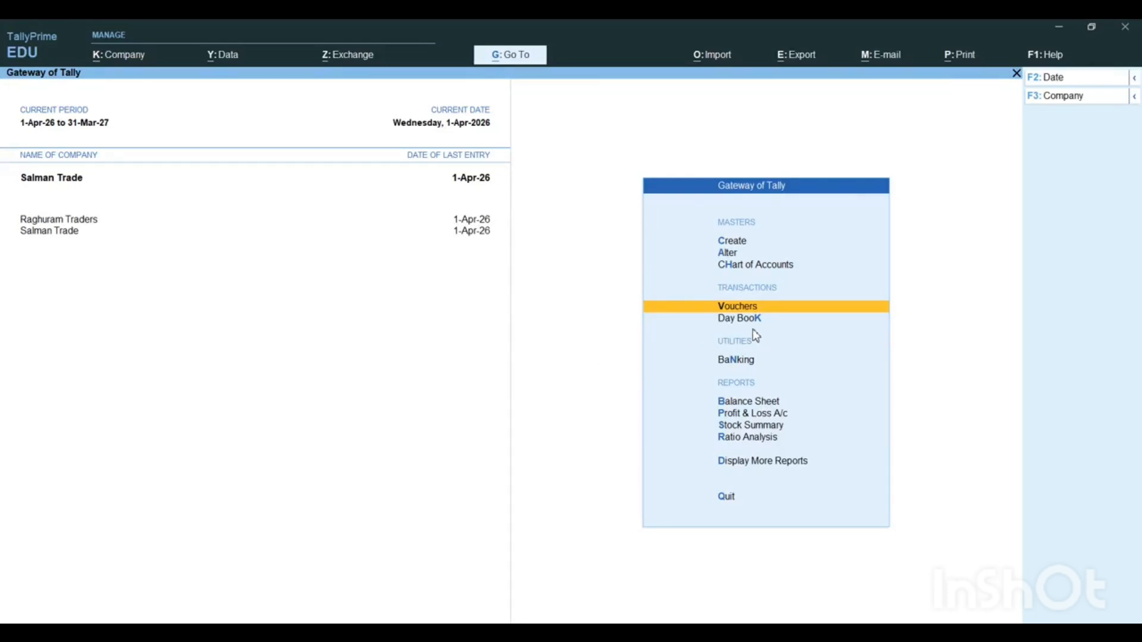
Step: Open the Day Book, expand and collapse the details of payment voucher 1, and look over the Capital and Machinery entries
{"action": "left_click", "coordinate": [754, 321]}
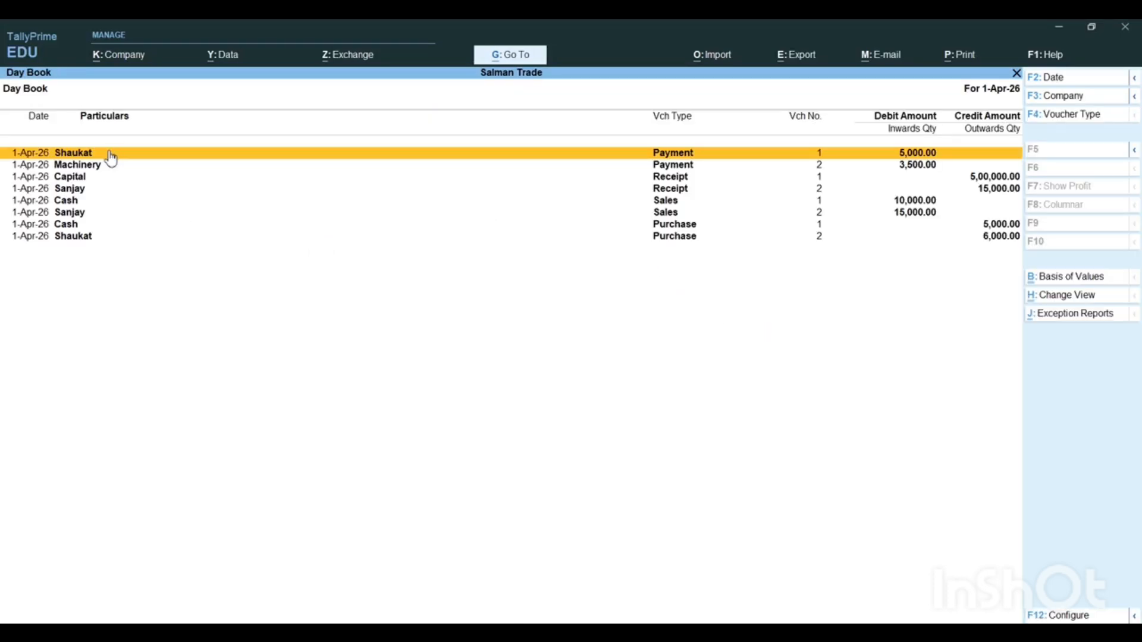
{"action": "key", "text": "shift+Return"}
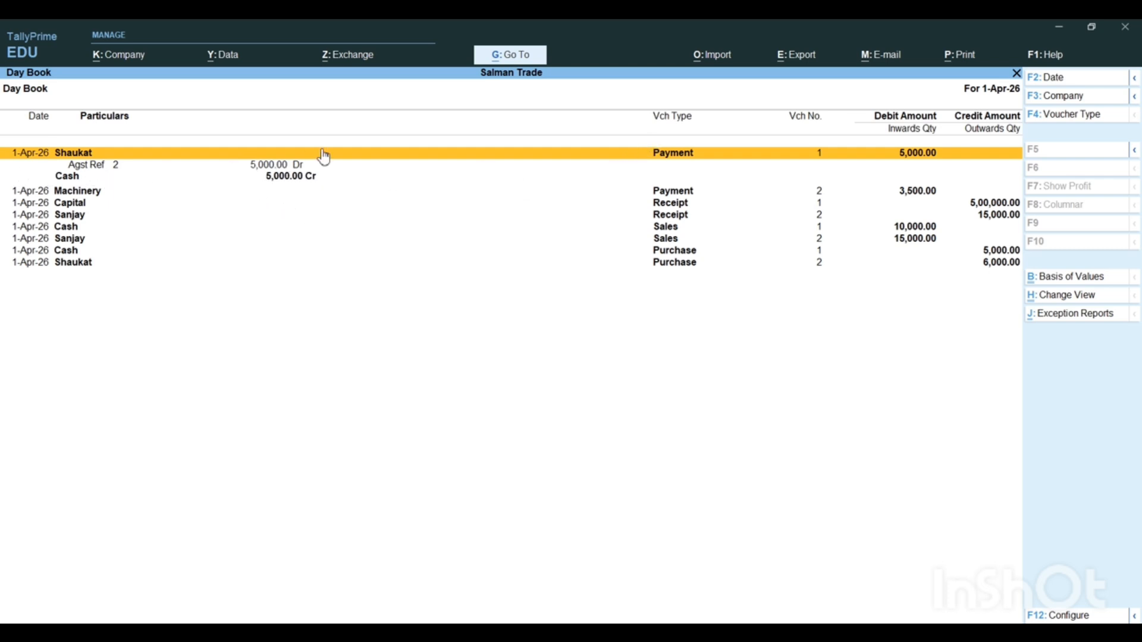
{"action": "key", "text": "shift+Return"}
{"action": "left_click", "coordinate": [148, 177]}
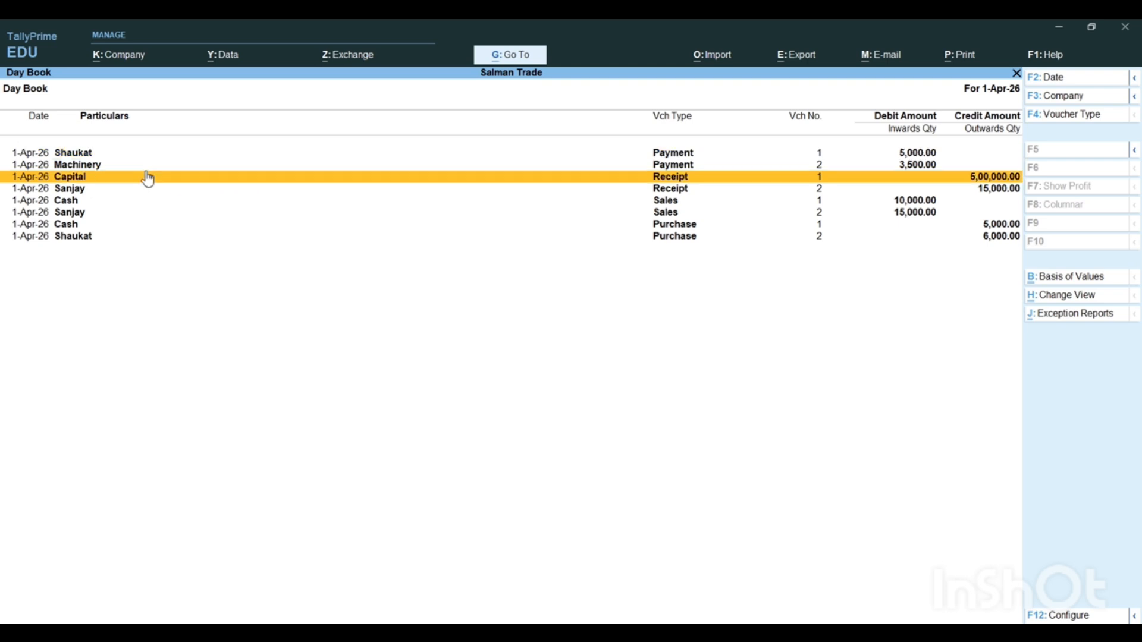
{"action": "left_click", "coordinate": [149, 164]}
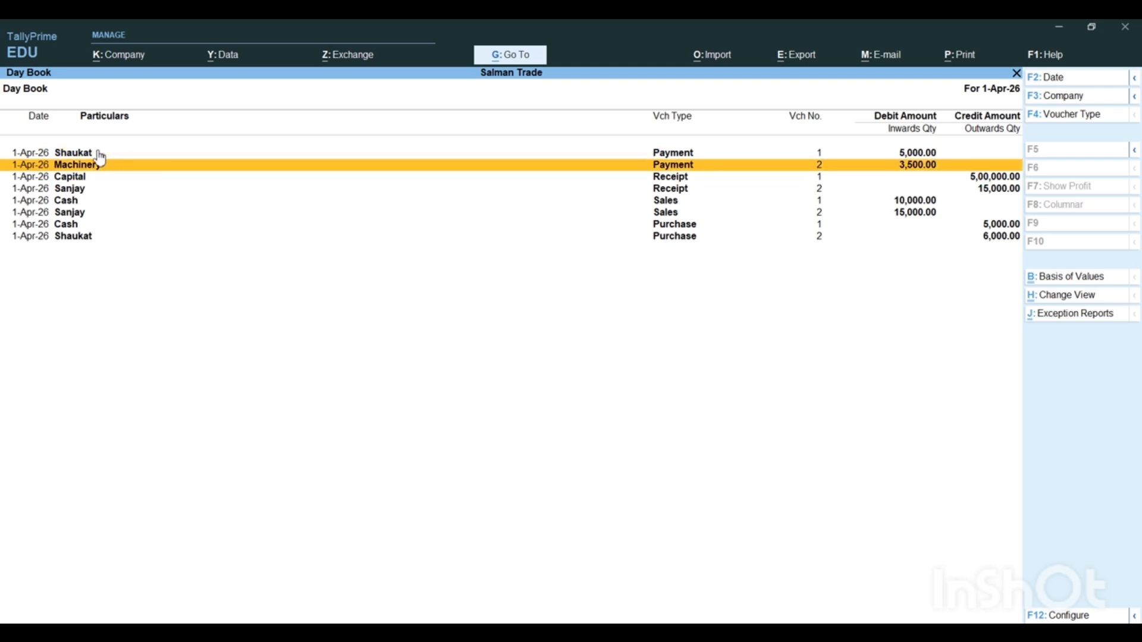